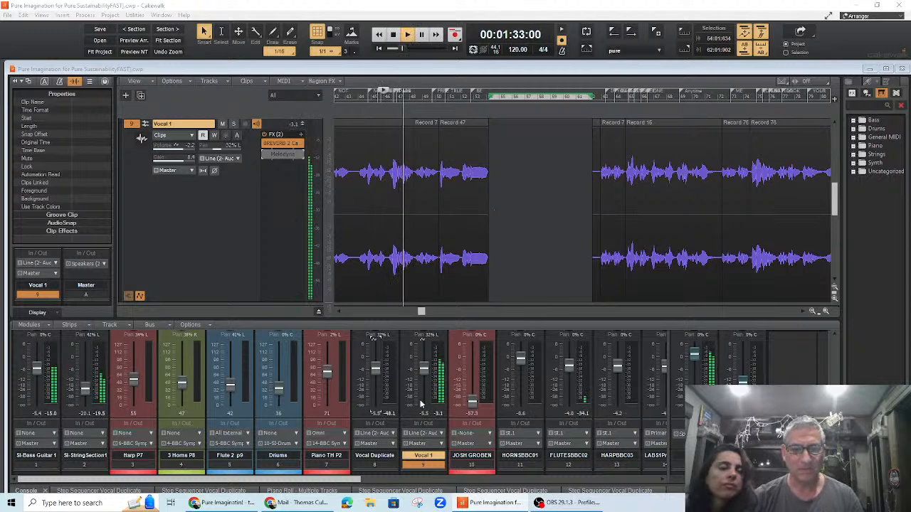
Step: Lower the Vocal 1 fader slightly and stop playback
{"action": "mouse_move", "coordinate": [421, 366]}
{"action": "left_mouse_down"}
{"action": "mouse_move", "coordinate": [424, 354]}
{"action": "mouse_move", "coordinate": [424, 371]}
{"action": "left_mouse_up"}
{"action": "key", "text": "space"}
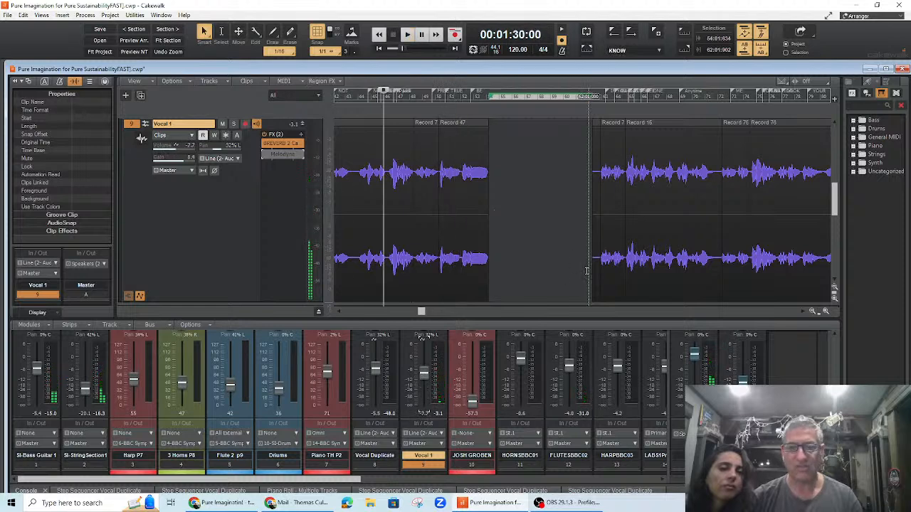
Step: Select the Si-Bass Guitar 1 clip, solo the Si-Bass Guitar 1 track and start playback
{"action": "scroll", "coordinate": [743, 192], "scroll_direction": "down", "scroll_amount": 1}
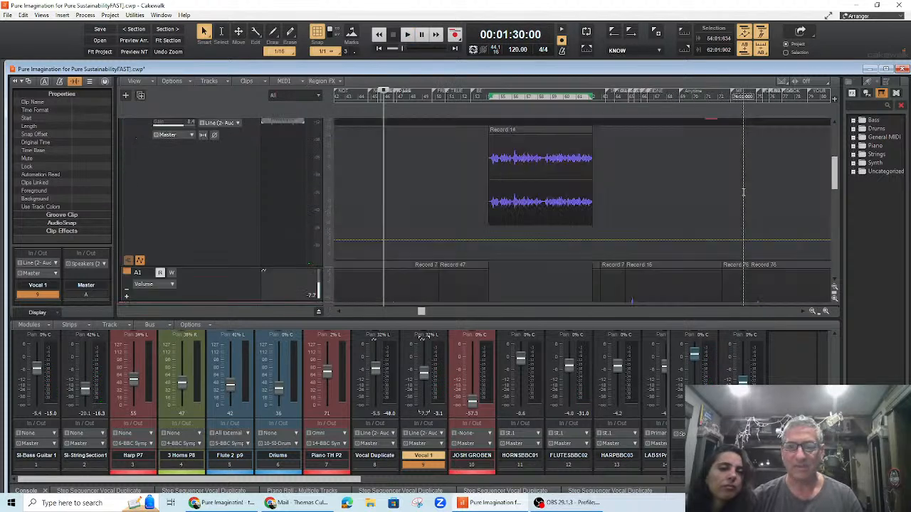
{"action": "scroll", "coordinate": [743, 192], "scroll_direction": "up", "scroll_amount": 5}
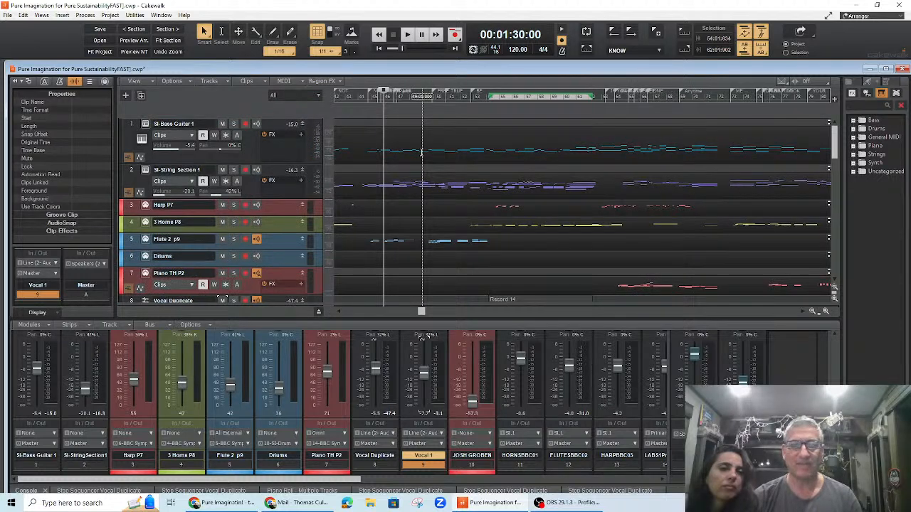
{"action": "left_click", "coordinate": [415, 123]}
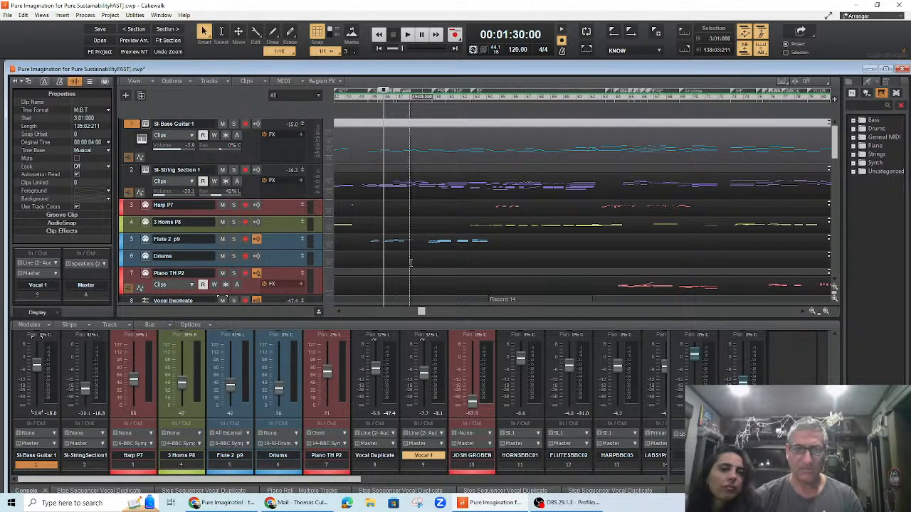
{"action": "left_click", "coordinate": [234, 125]}
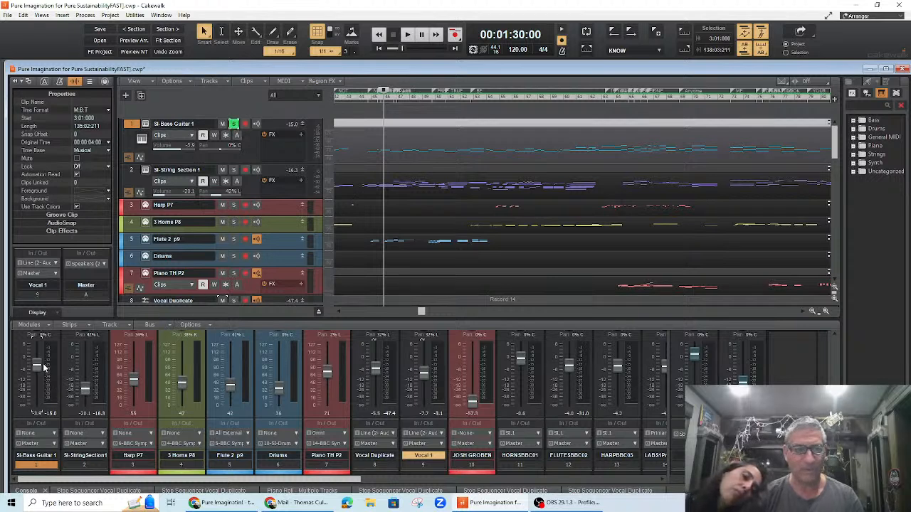
{"action": "key", "text": "space"}
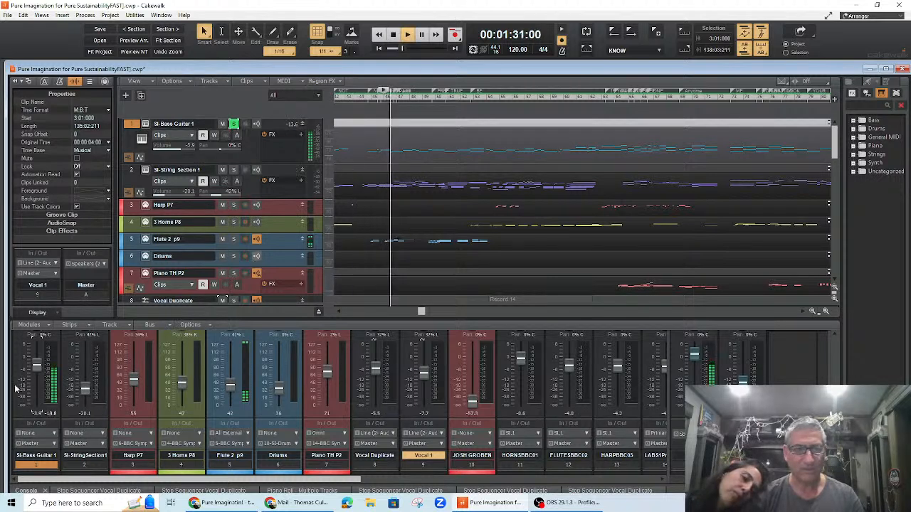
Step: Raise the Si-Bass Guitar 1 volume to about 0.2 and unsolo the track
{"action": "mouse_move", "coordinate": [38, 369]}
{"action": "left_mouse_down"}
{"action": "mouse_move", "coordinate": [38, 348]}
{"action": "mouse_move", "coordinate": [37, 393]}
{"action": "mouse_move", "coordinate": [37, 360]}
{"action": "left_mouse_up"}
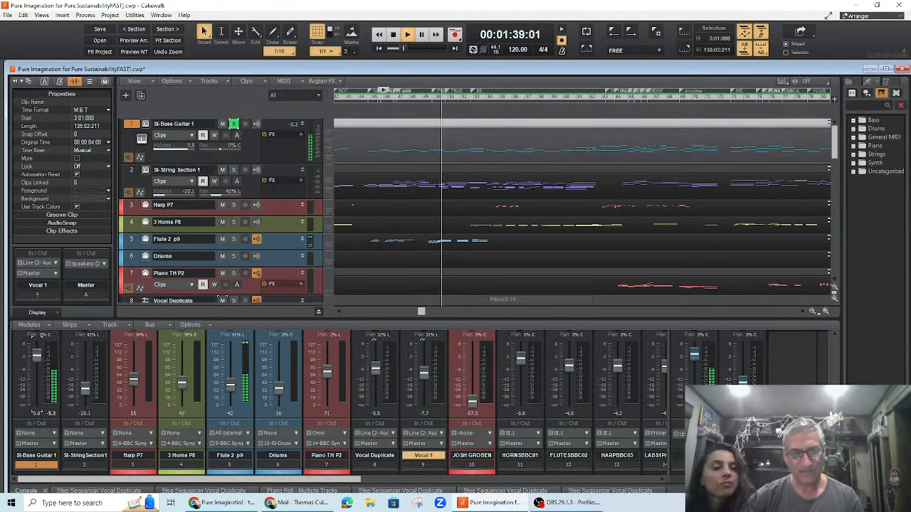
{"action": "left_click", "coordinate": [234, 125]}
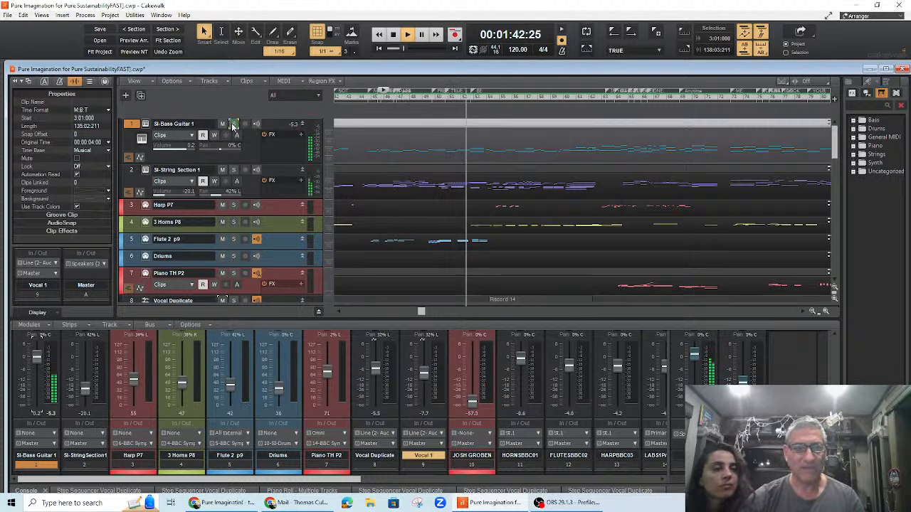
Step: Solo Si-String Section 1, then switch the solo to Harp P7
{"action": "left_click", "coordinate": [233, 170]}
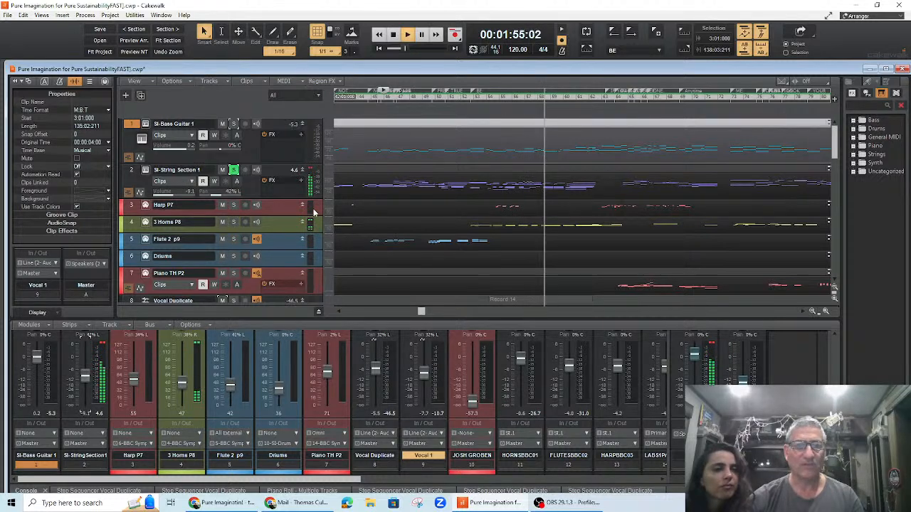
{"action": "left_click", "coordinate": [234, 205]}
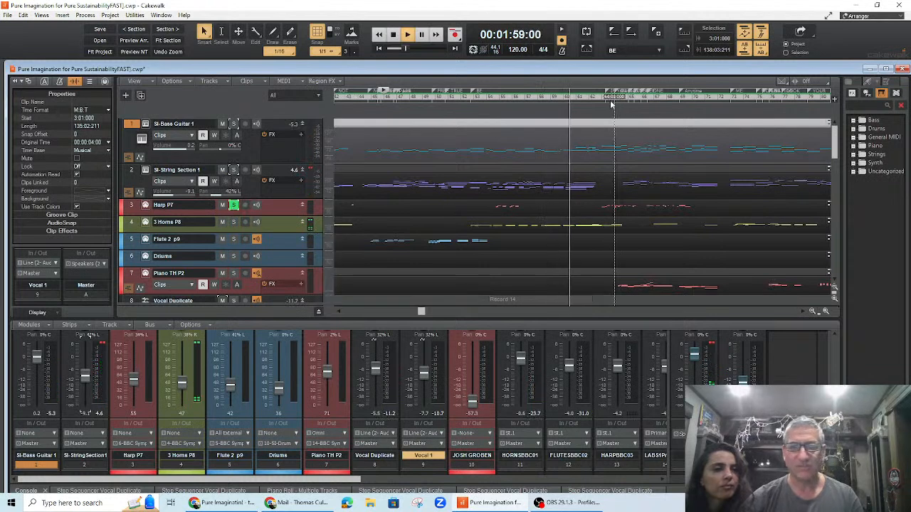
Step: Move playback forward and raise the Harp P7 volume to 102
{"action": "left_click", "coordinate": [619, 122]}
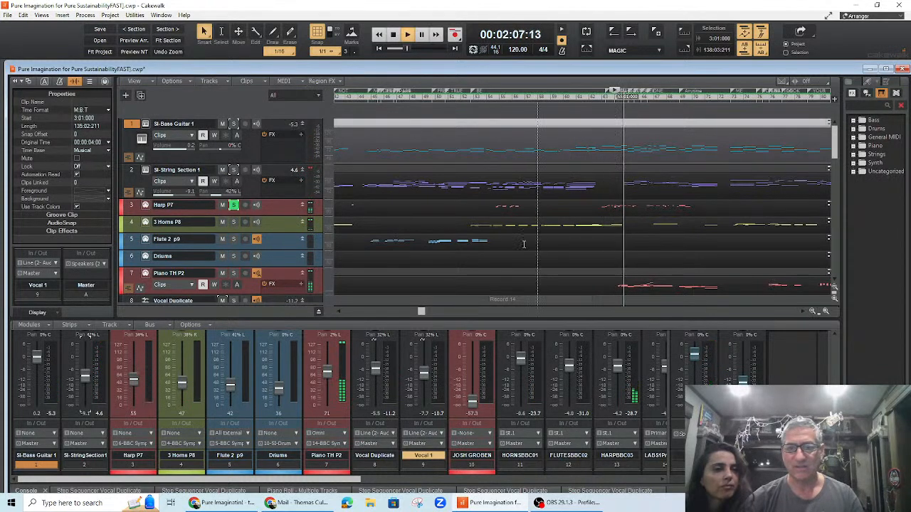
{"action": "left_click_drag", "start_coordinate": [133, 379], "coordinate": [133, 352]}
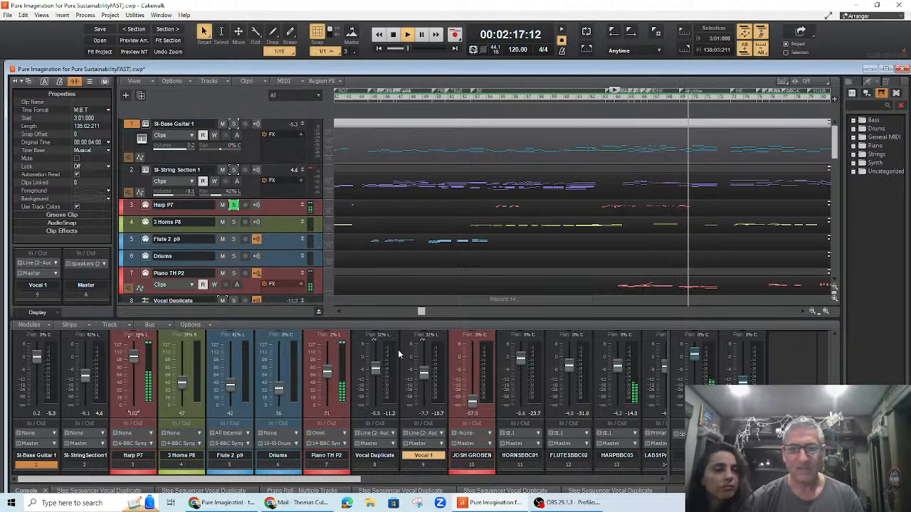
Step: Solo the 3 Horns P8 track and raise its volume to 84
{"action": "left_click", "coordinate": [234, 223]}
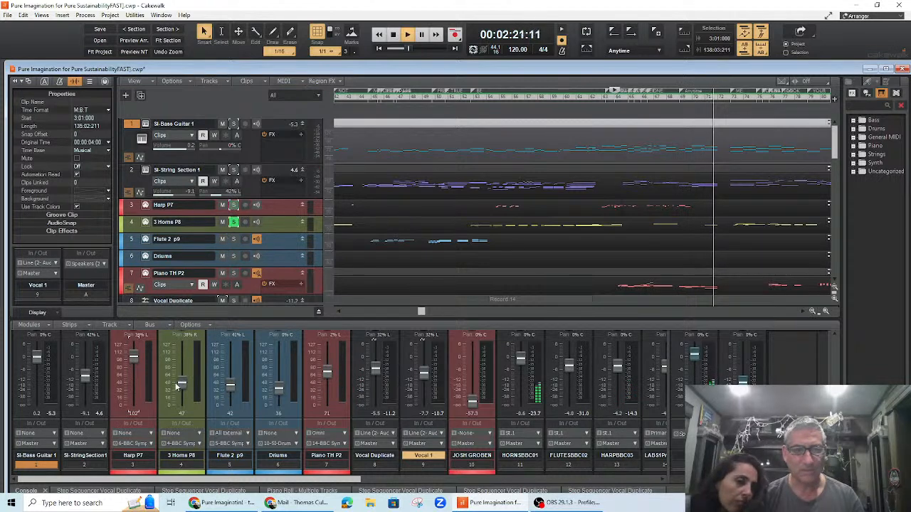
{"action": "left_click_drag", "start_coordinate": [183, 383], "coordinate": [183, 371]}
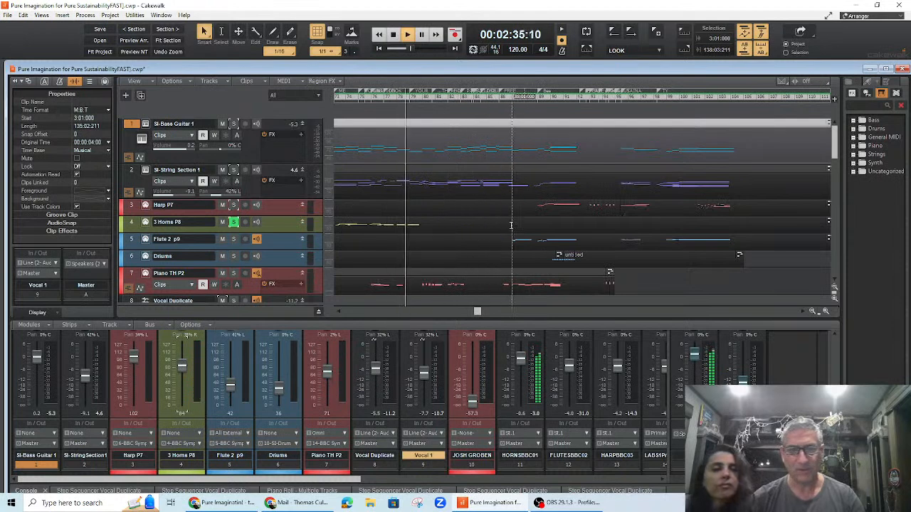
Step: Solo Harp P7, Si-String Section 1 and Si-Bass Guitar 1 alongside the horns
{"action": "left_click", "coordinate": [234, 206]}
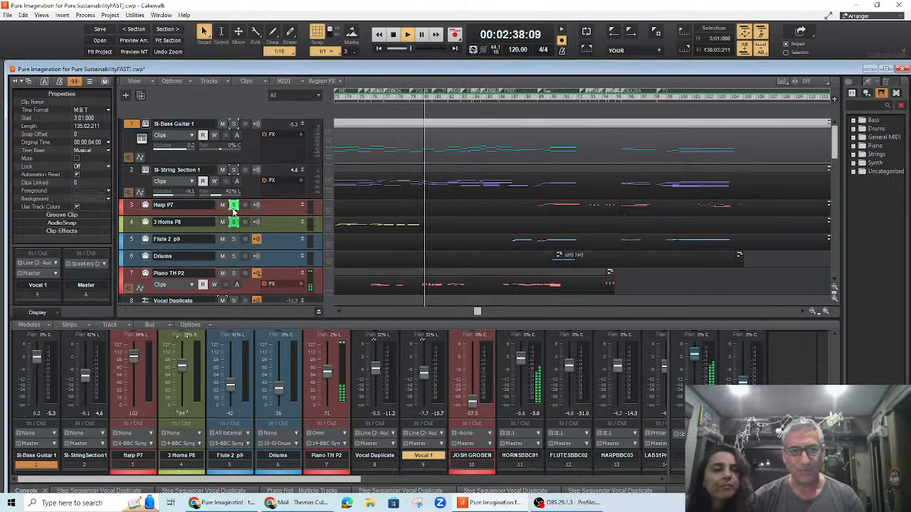
{"action": "left_click", "coordinate": [233, 170]}
{"action": "left_click", "coordinate": [233, 124]}
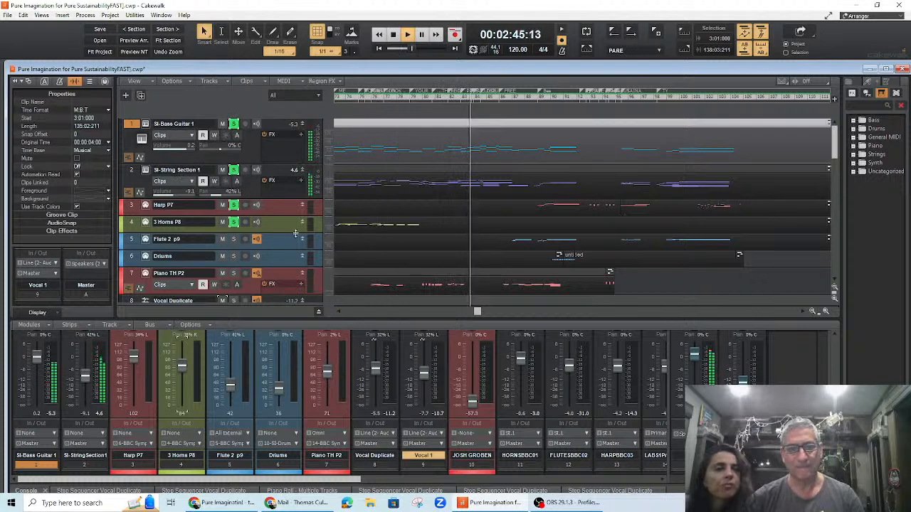
Step: Solo Flute 2 p9 alone by unsoloing the horns, strings and bass tracks
{"action": "left_click", "coordinate": [233, 238]}
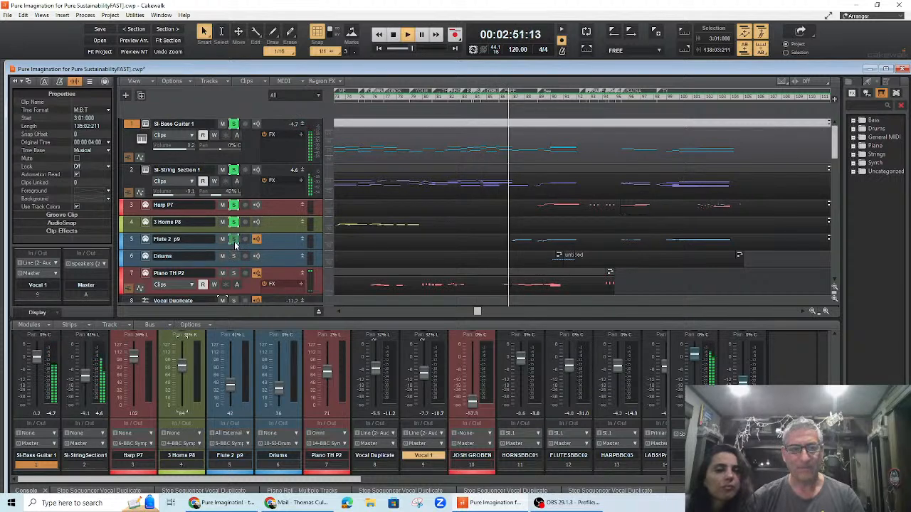
{"action": "left_click", "coordinate": [233, 221]}
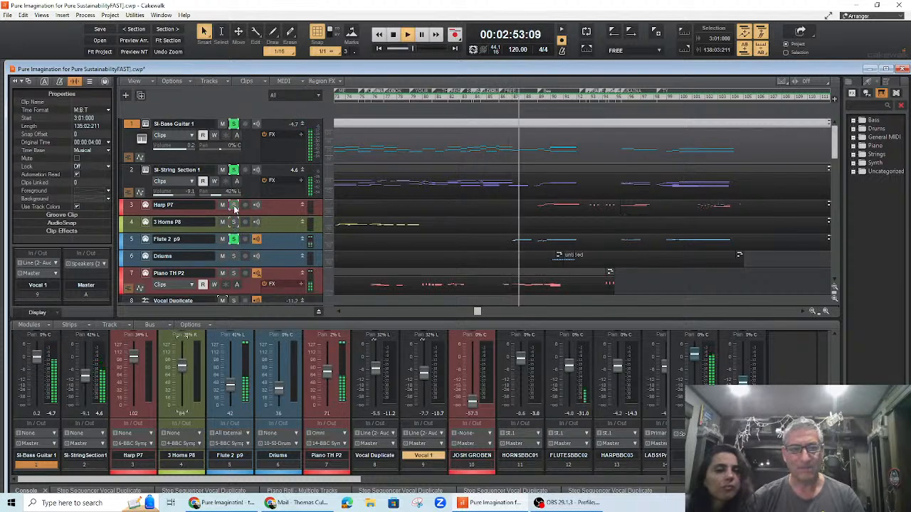
{"action": "left_click", "coordinate": [233, 171]}
{"action": "left_click", "coordinate": [233, 124]}
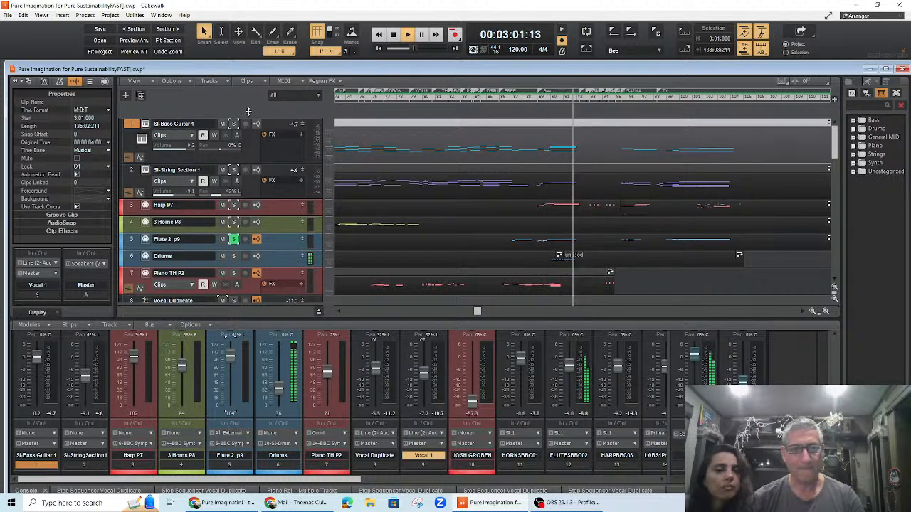
Step: Restart playback and raise the Drums volume to 64
{"action": "key", "text": "space"}
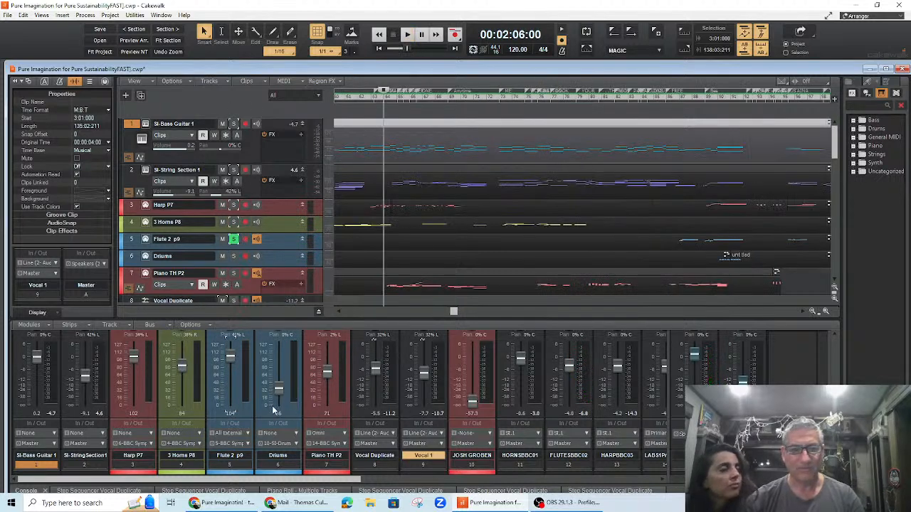
{"action": "left_click_drag", "start_coordinate": [278, 388], "coordinate": [278, 376]}
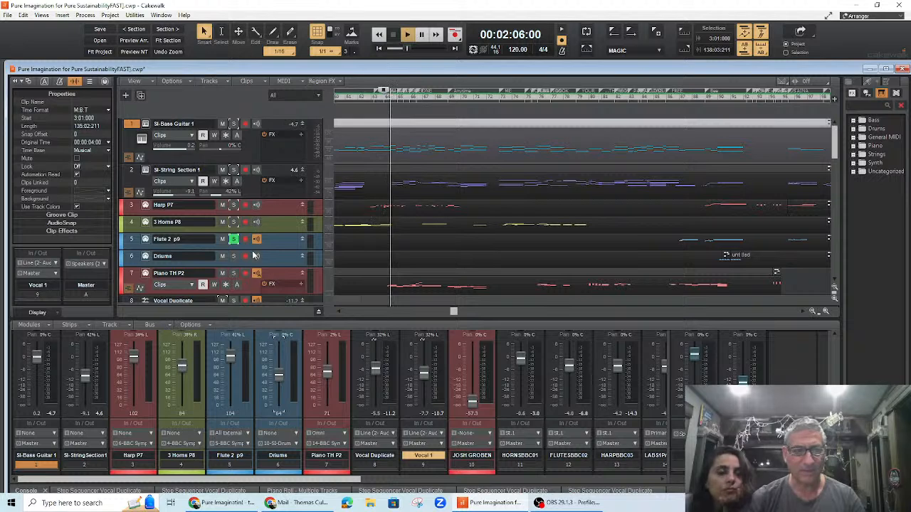
Step: Solo the Piano TH P2 track in place of the flute and stop playback
{"action": "left_click", "coordinate": [234, 273]}
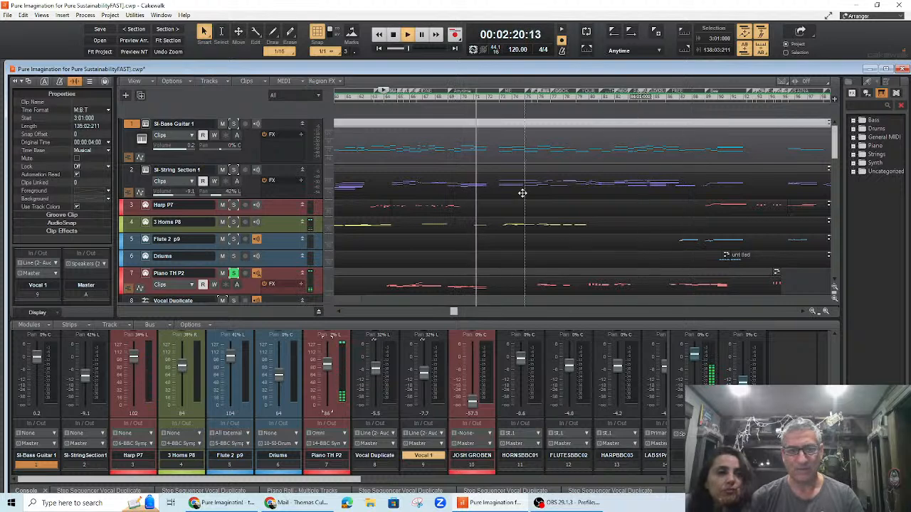
{"action": "key", "text": "space"}
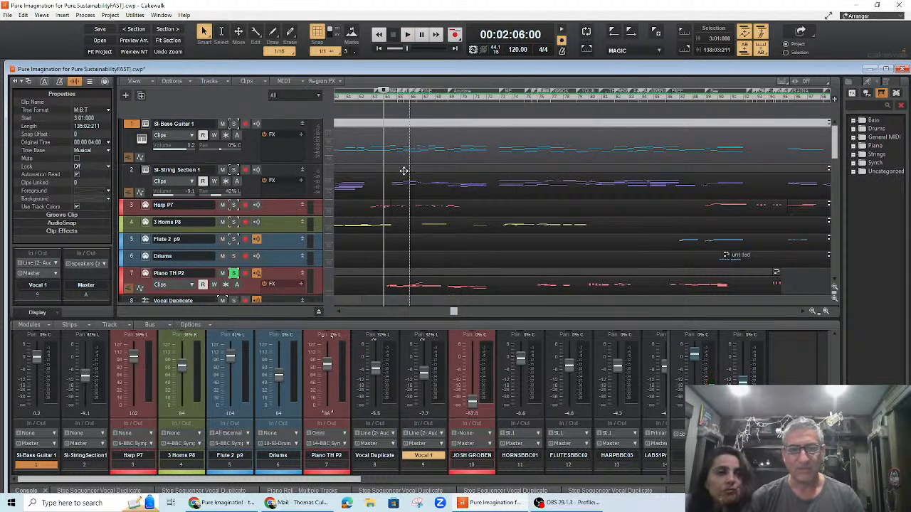
Step: Set the play position to 00:02:08:00 and briefly play from there
{"action": "left_click", "coordinate": [400, 103]}
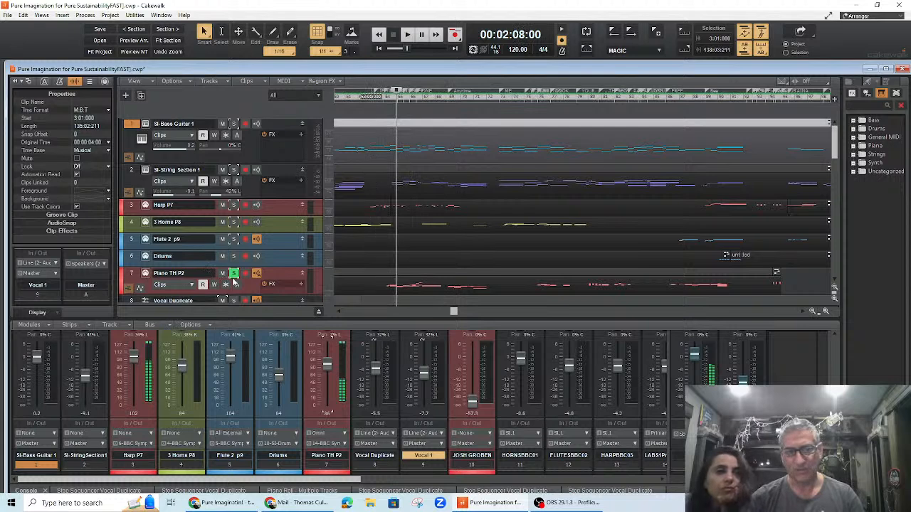
{"action": "key", "text": "space"}
{"action": "key", "text": "space"}
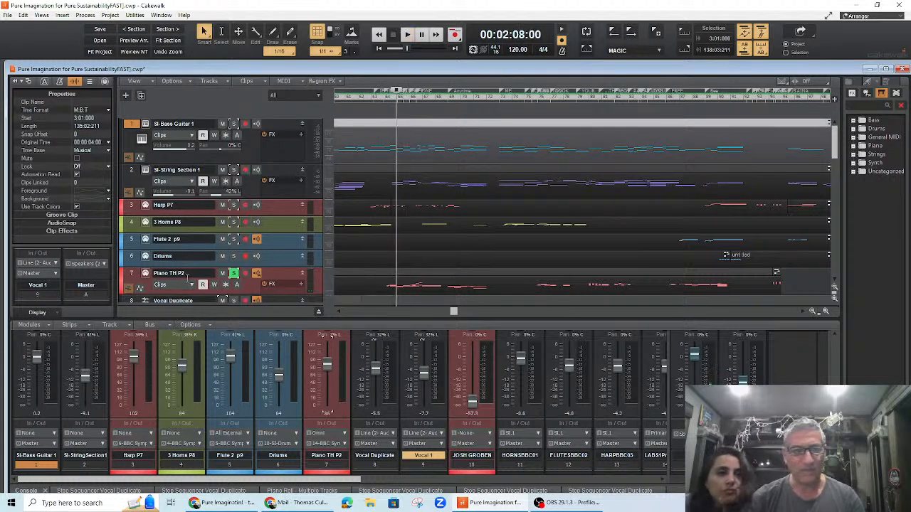
Step: Open the Piano TH P2 BBC Symphony Orchestra instrument, load the Woodwinds Piccolo patch and close the window
{"action": "left_click", "coordinate": [146, 275]}
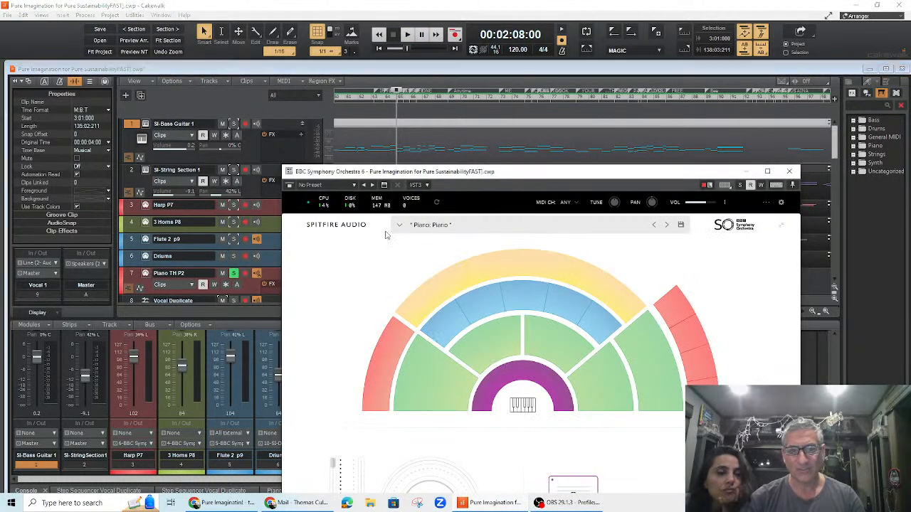
{"action": "left_click", "coordinate": [400, 227]}
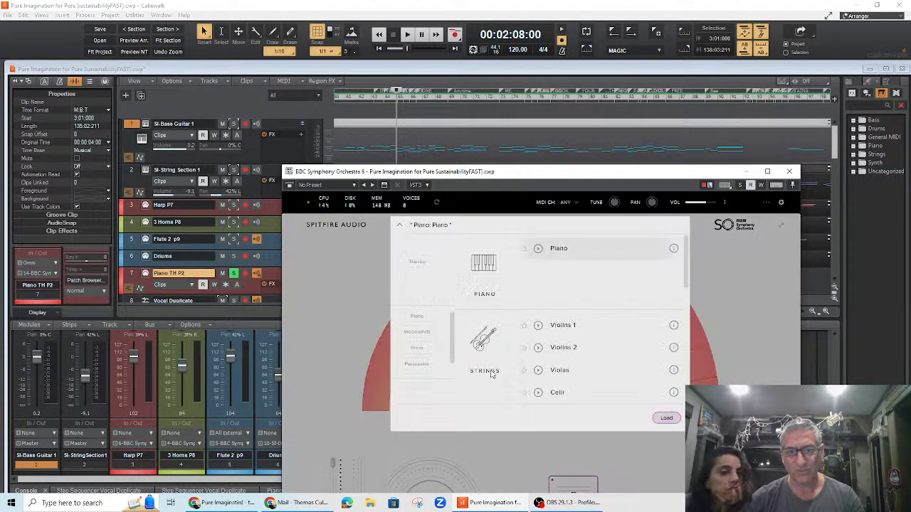
{"action": "scroll", "coordinate": [540, 381], "scroll_direction": "down", "scroll_amount": 2}
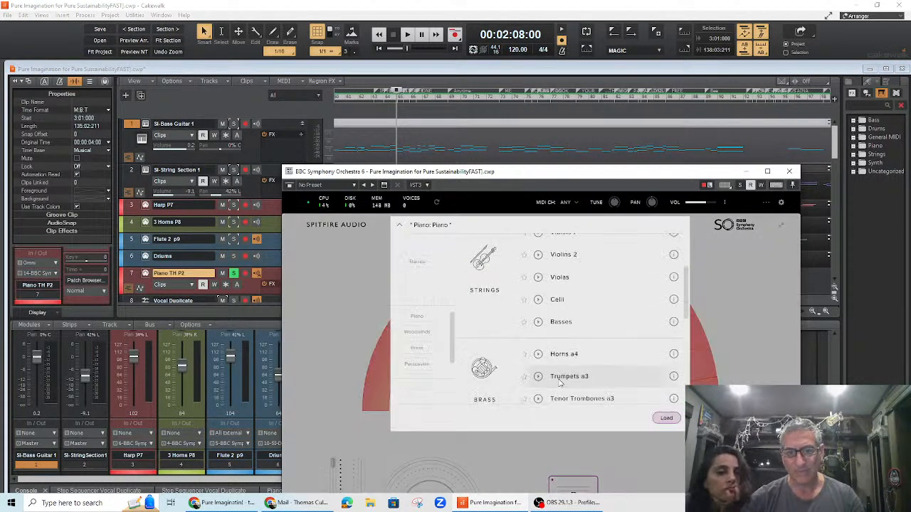
{"action": "scroll", "coordinate": [566, 378], "scroll_direction": "down", "scroll_amount": 4}
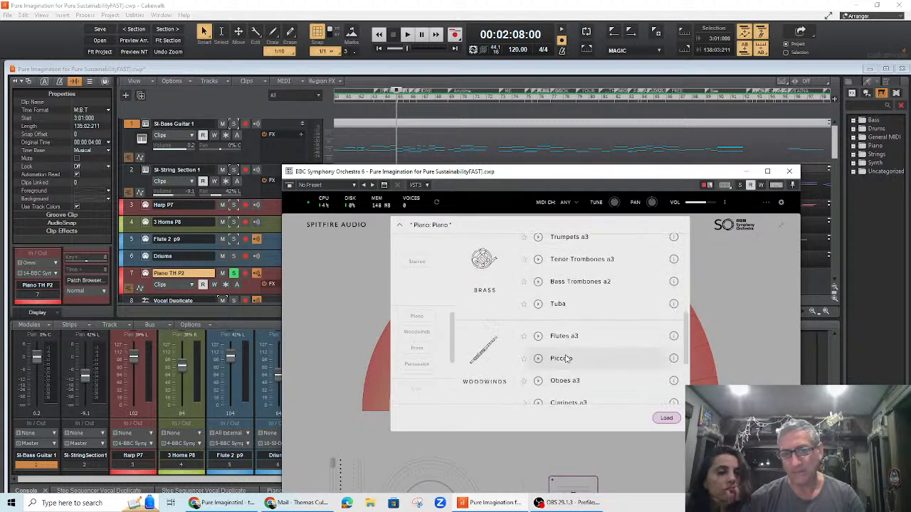
{"action": "left_click", "coordinate": [663, 419]}
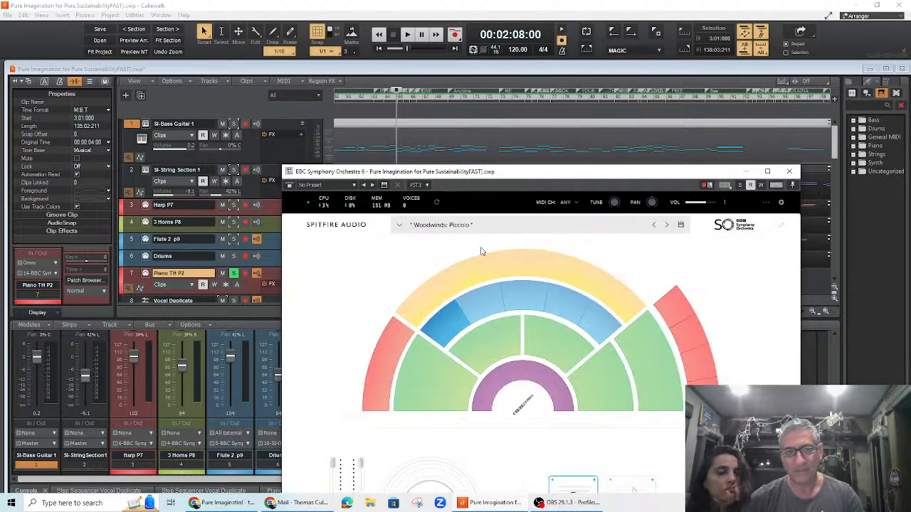
{"action": "left_click", "coordinate": [746, 173]}
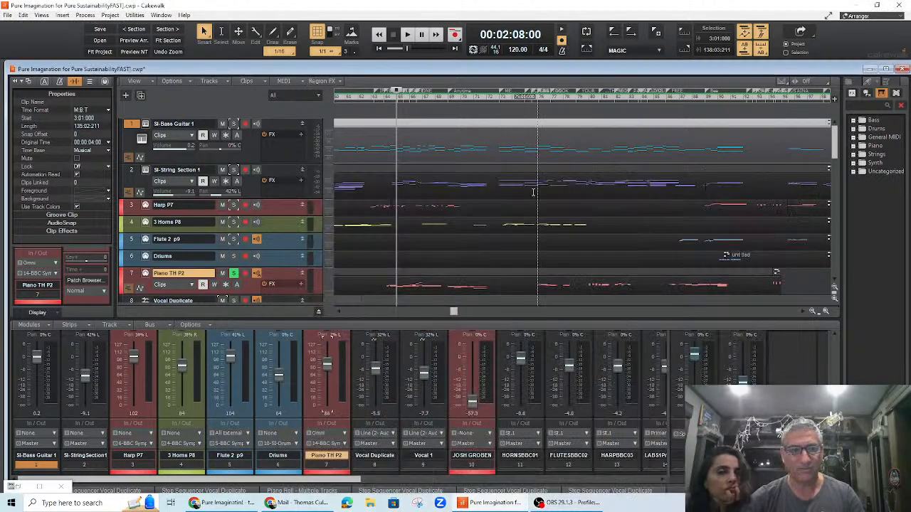
Step: Play the soloed Piano TH P2 track from 2:08 to audition the piccolo sound
{"action": "key", "text": "space"}
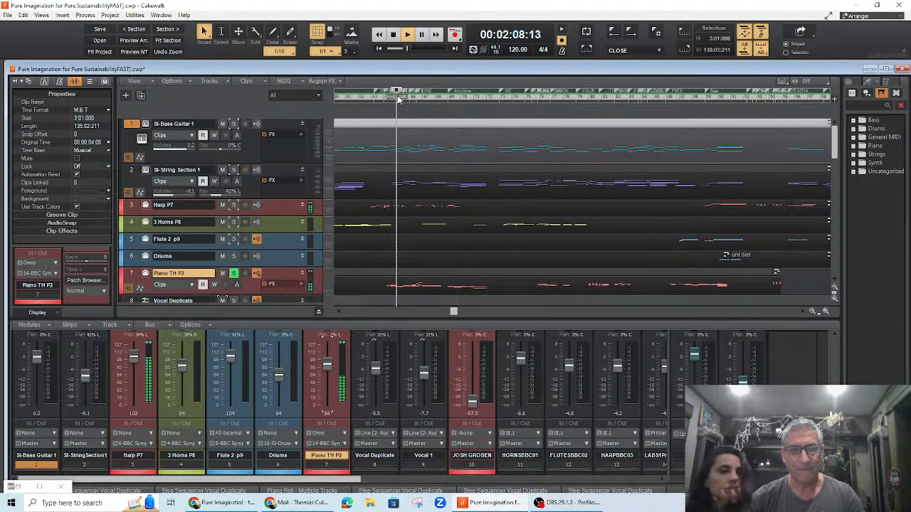
{"action": "key", "text": "space"}
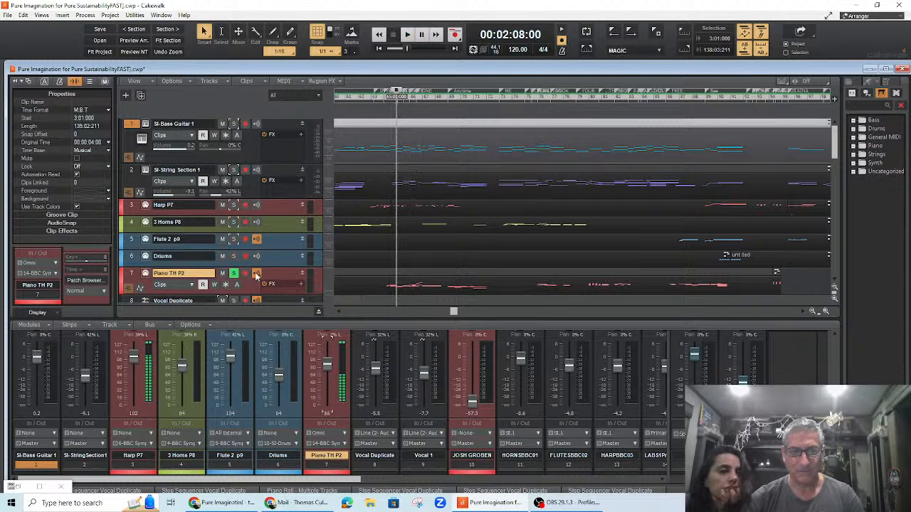
{"action": "key", "text": "space"}
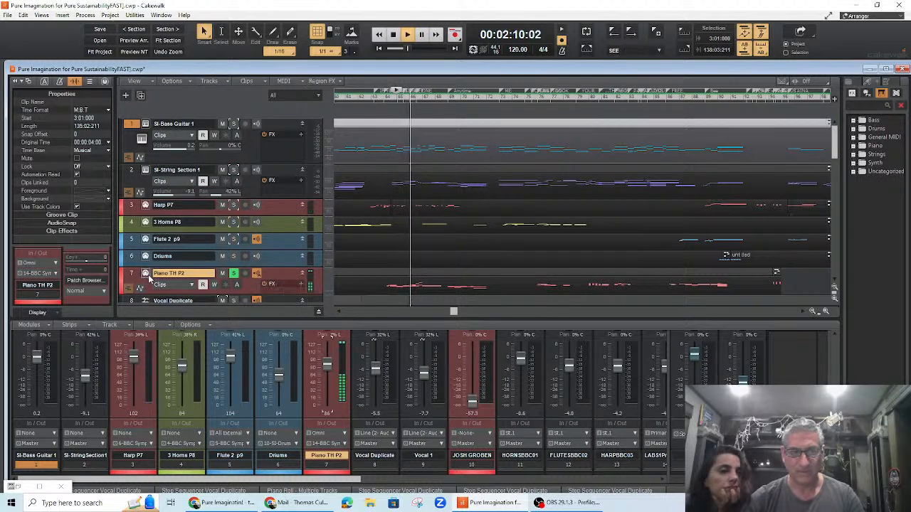
{"action": "key", "text": "space"}
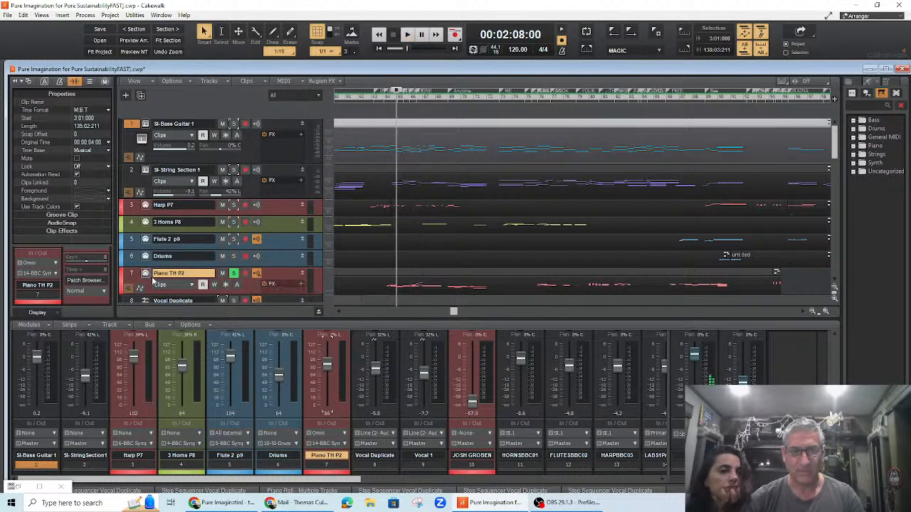
Step: Briefly play from 2:08, then reload the Piano patch on the Piano TH P2 instrument and close its window
{"action": "key", "text": "space"}
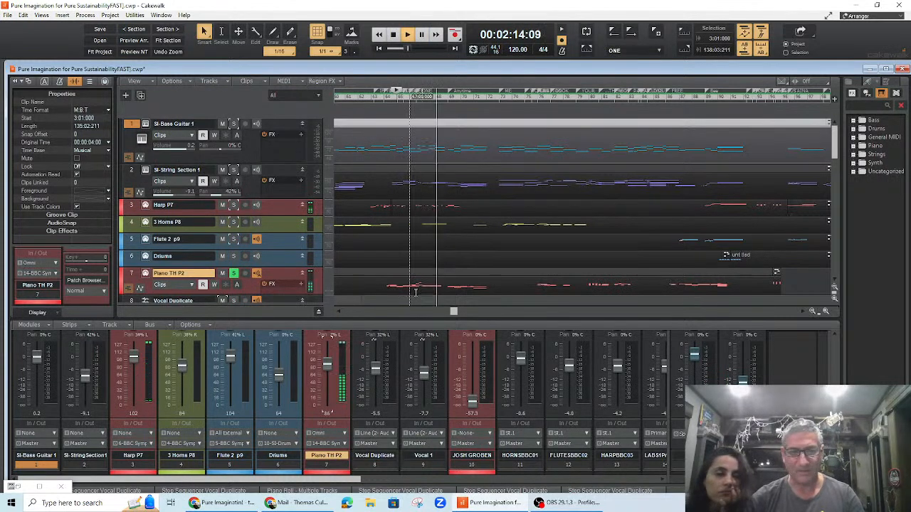
{"action": "key", "text": "space"}
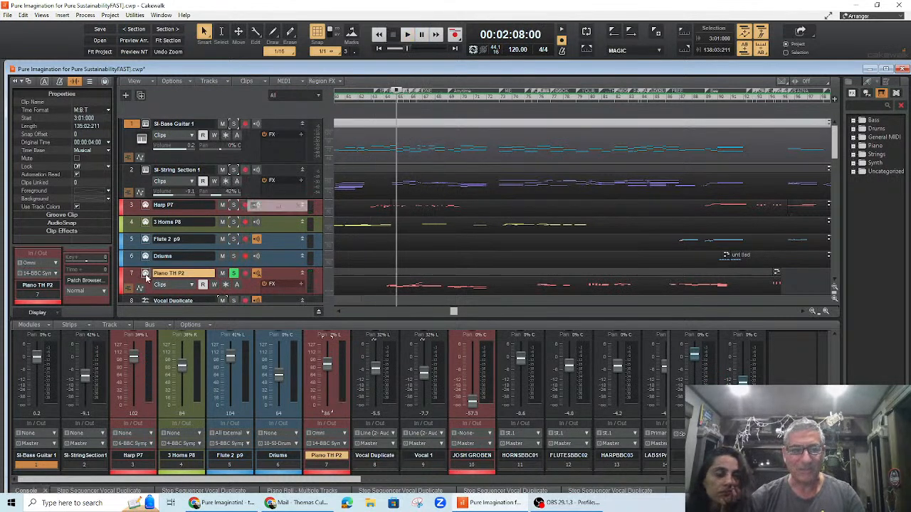
{"action": "left_click", "coordinate": [146, 276]}
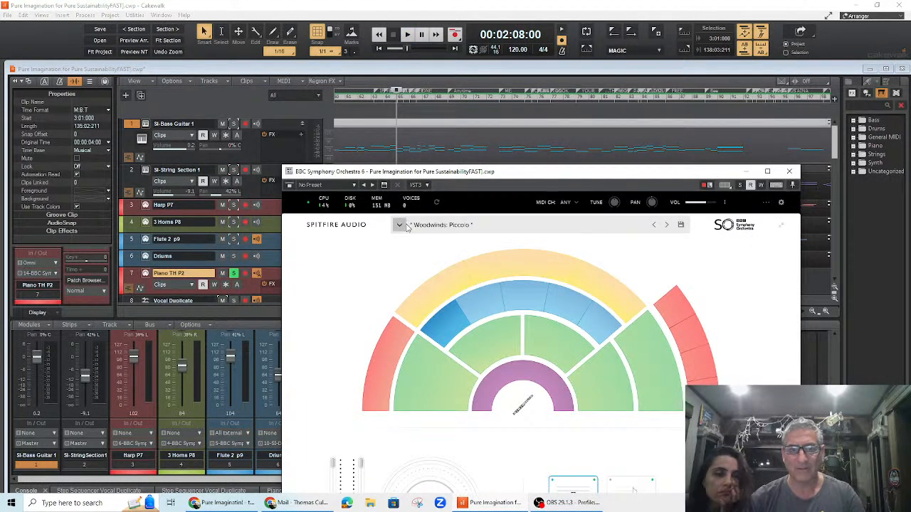
{"action": "left_click", "coordinate": [399, 226]}
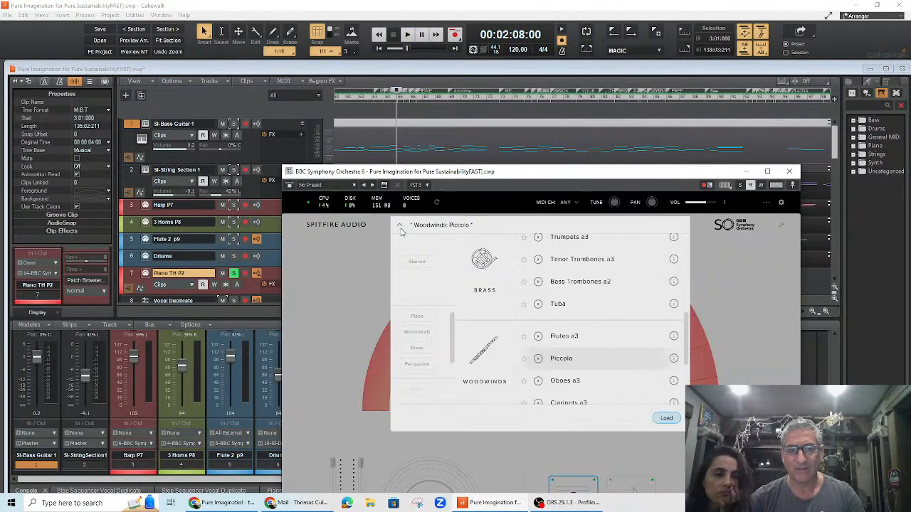
{"action": "scroll", "coordinate": [540, 262], "scroll_direction": "up", "scroll_amount": 5}
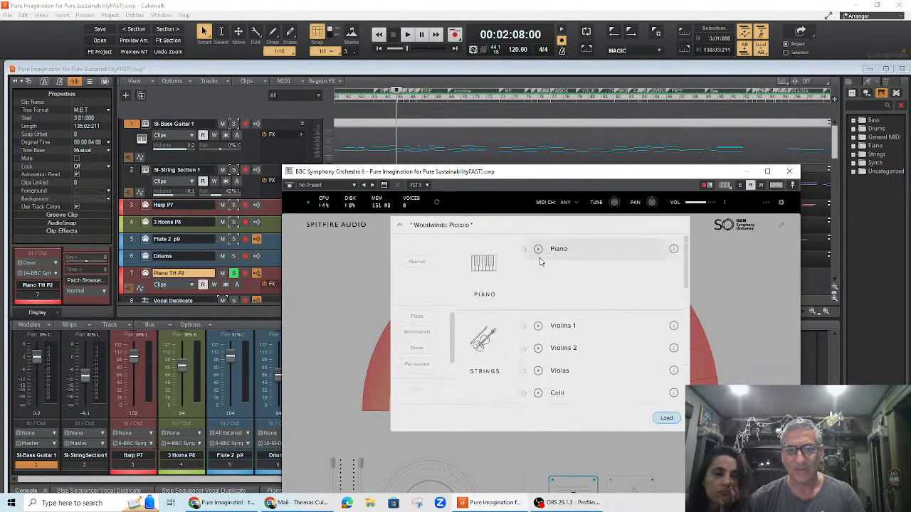
{"action": "double_click", "coordinate": [568, 253]}
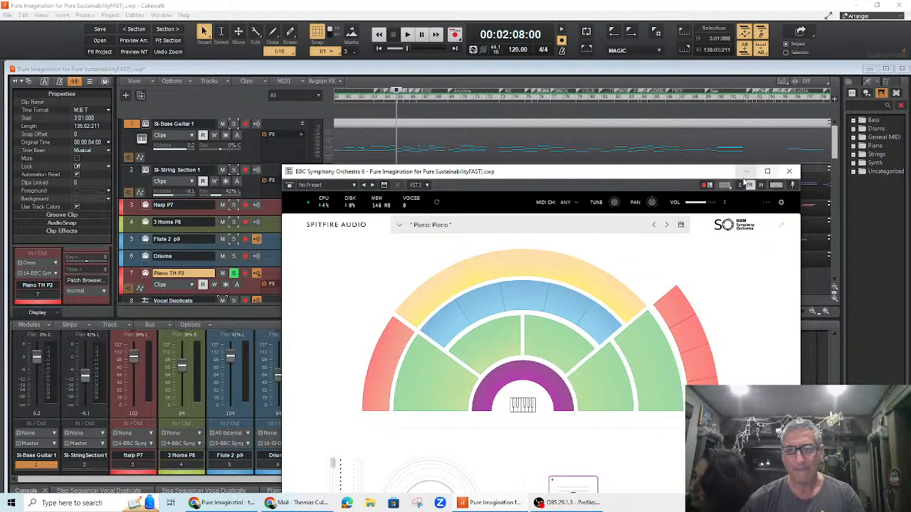
{"action": "left_click", "coordinate": [788, 173]}
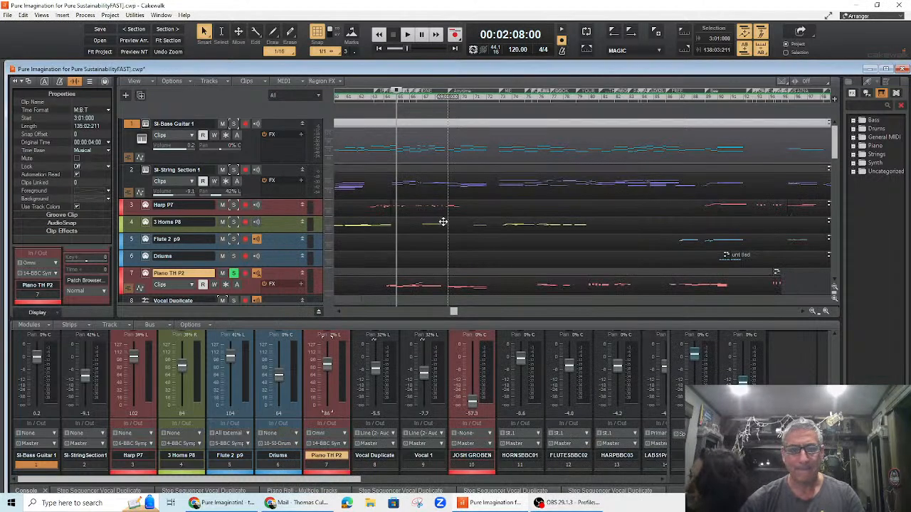
Step: Start playback and solo the Vocal 1 track
{"action": "key", "text": "space"}
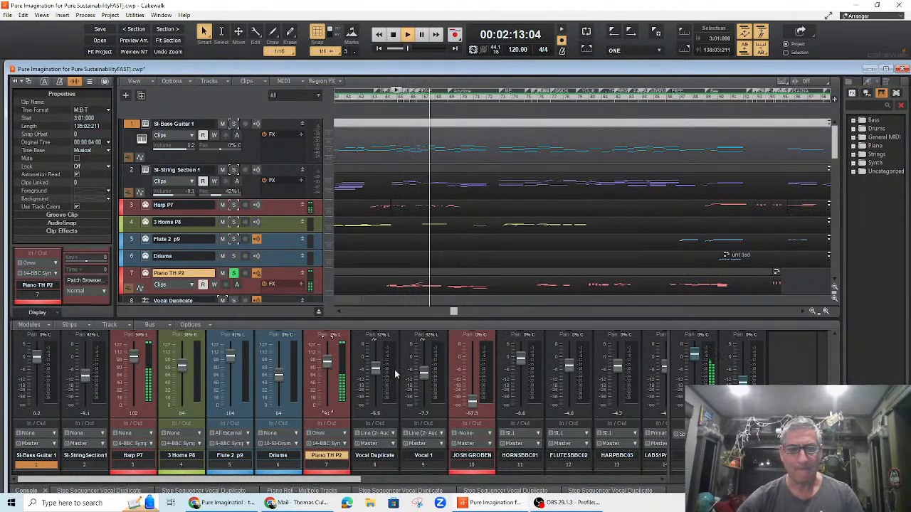
{"action": "scroll", "coordinate": [459, 258], "scroll_direction": "down", "scroll_amount": 3}
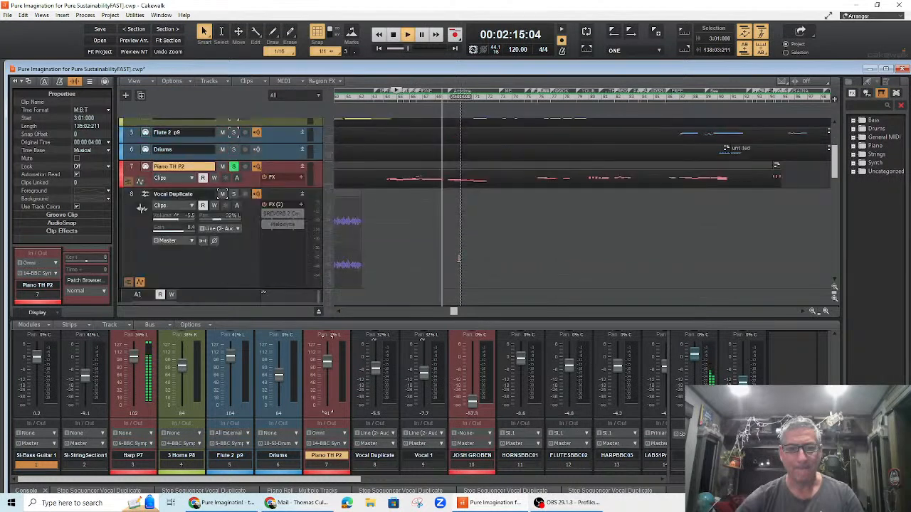
{"action": "scroll", "coordinate": [380, 245], "scroll_direction": "down", "scroll_amount": 2}
{"action": "scroll", "coordinate": [379, 244], "scroll_direction": "down", "scroll_amount": 2}
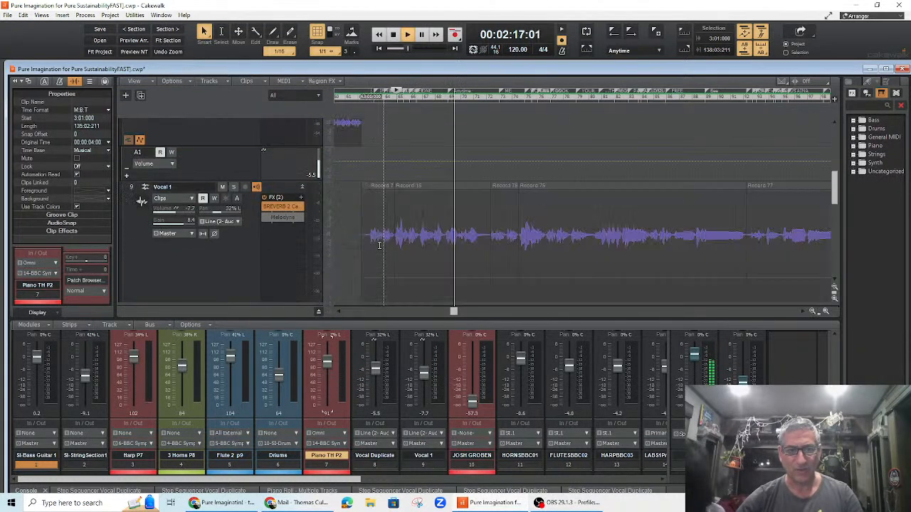
{"action": "left_click", "coordinate": [234, 187]}
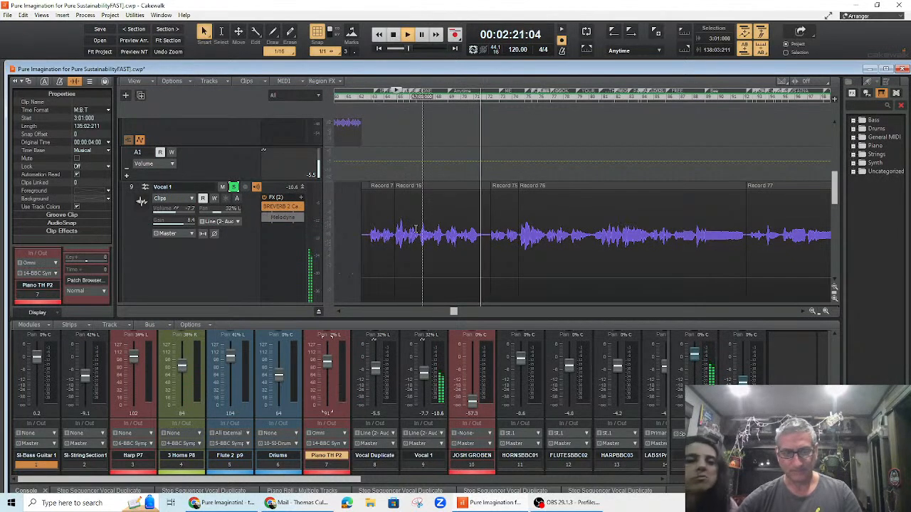
Step: Jump playback to 2:30 in the timeline and stop after listening
{"action": "scroll", "coordinate": [427, 228], "scroll_direction": "up", "scroll_amount": 3}
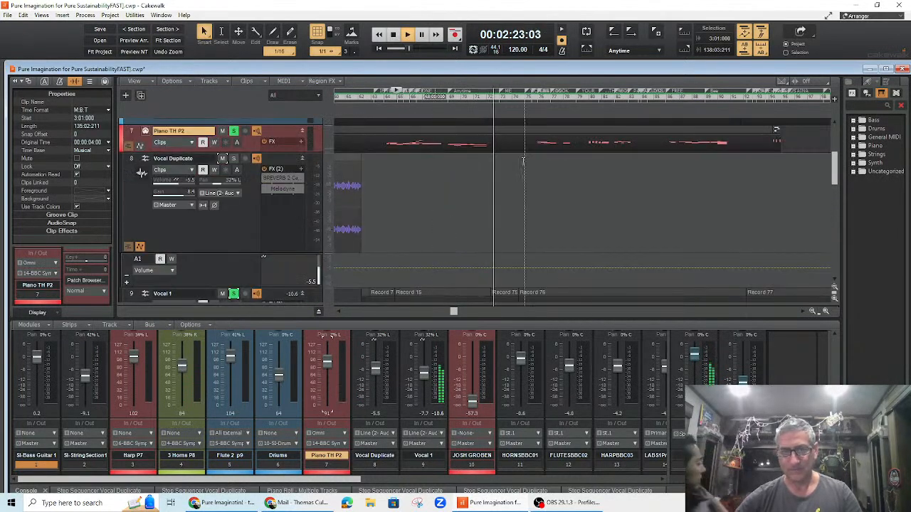
{"action": "left_click", "coordinate": [542, 100]}
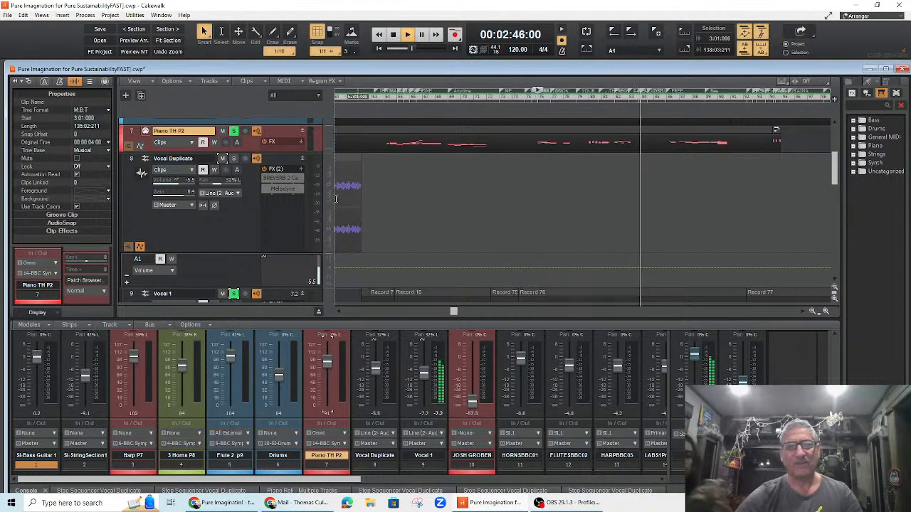
{"action": "key", "text": "space"}
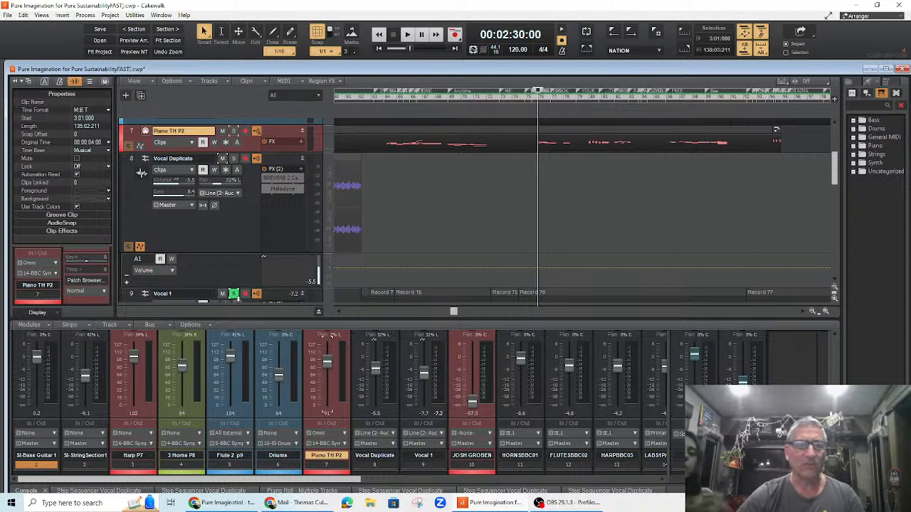
Step: Unsolo the Vocal 1 track so all tracks play again
{"action": "left_click", "coordinate": [233, 295]}
{"action": "scroll", "coordinate": [242, 229], "scroll_direction": "up", "scroll_amount": 5}
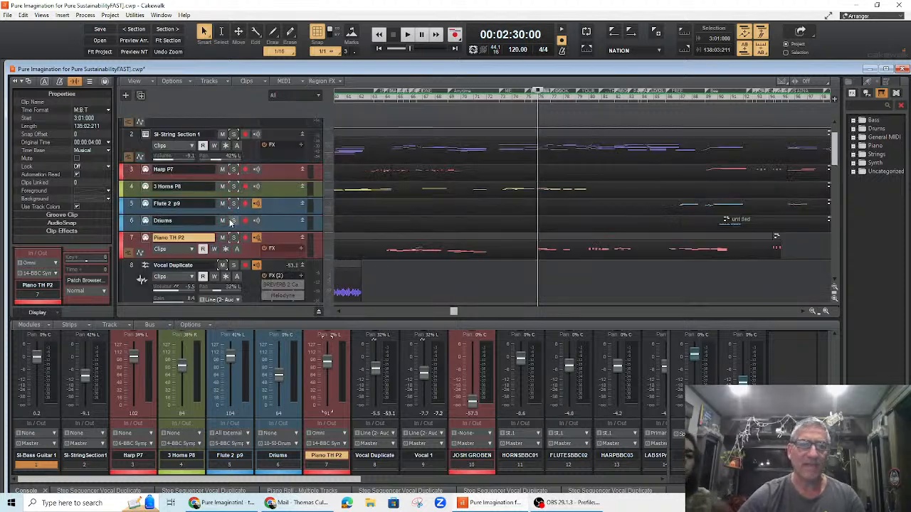
{"action": "scroll", "coordinate": [232, 227], "scroll_direction": "down", "scroll_amount": 10}
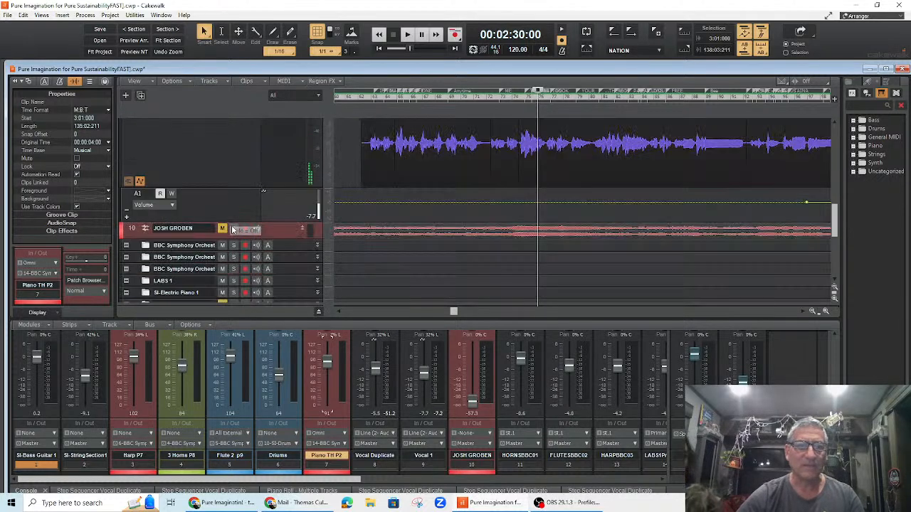
{"action": "scroll", "coordinate": [232, 224], "scroll_direction": "up", "scroll_amount": 2}
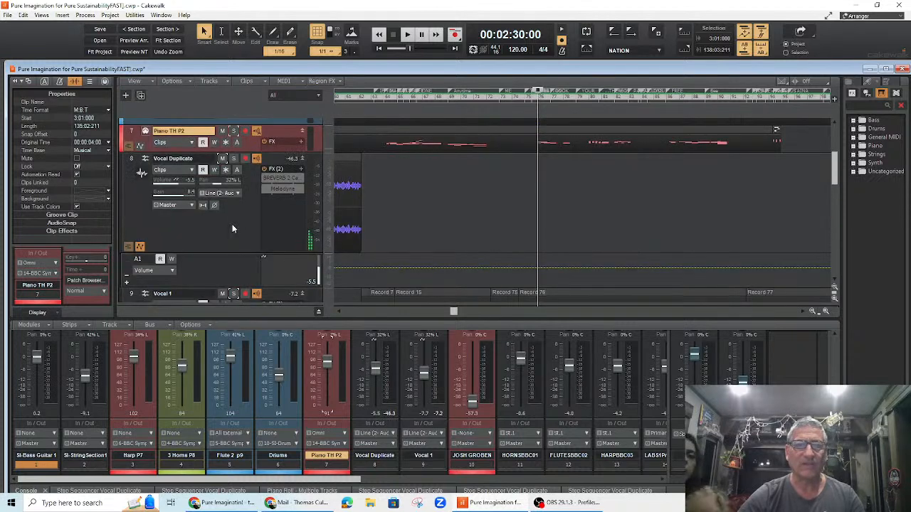
Step: Play from 2:30 and lower the faders: bass -6.3, strings -13.7, harp 80, horns 65, flute 79, piano 72; then stop
{"action": "key", "text": "space"}
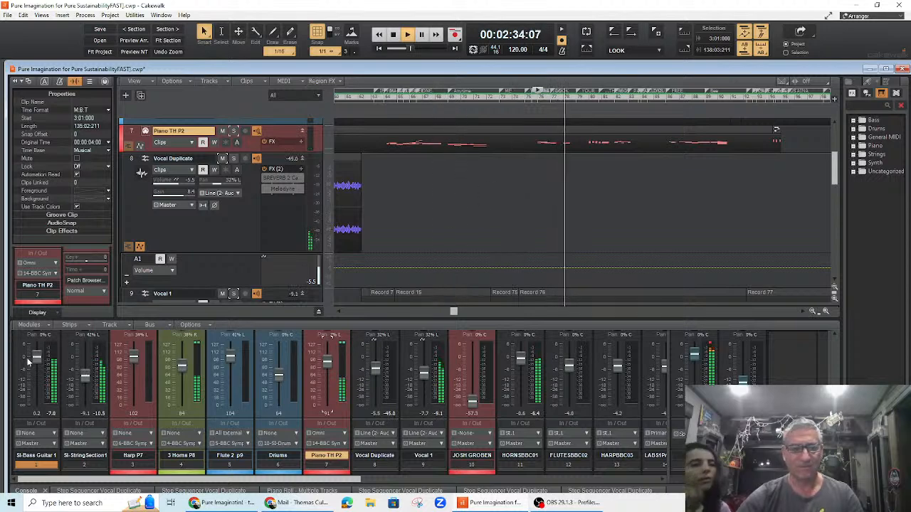
{"action": "left_click_drag", "start_coordinate": [36, 357], "coordinate": [85, 378]}
{"action": "left_click_drag", "start_coordinate": [133, 361], "coordinate": [182, 375]}
{"action": "left_click_drag", "start_coordinate": [230, 356], "coordinate": [231, 369]}
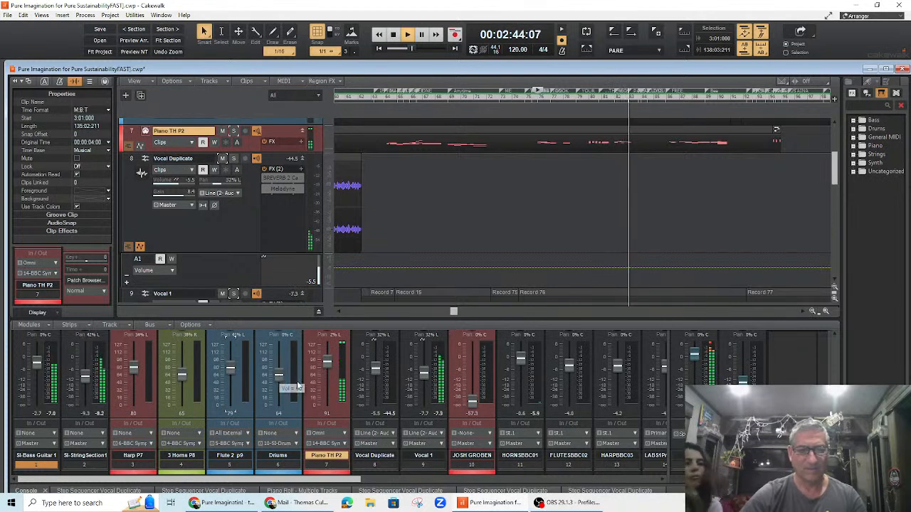
{"action": "left_click_drag", "start_coordinate": [327, 363], "coordinate": [328, 365]}
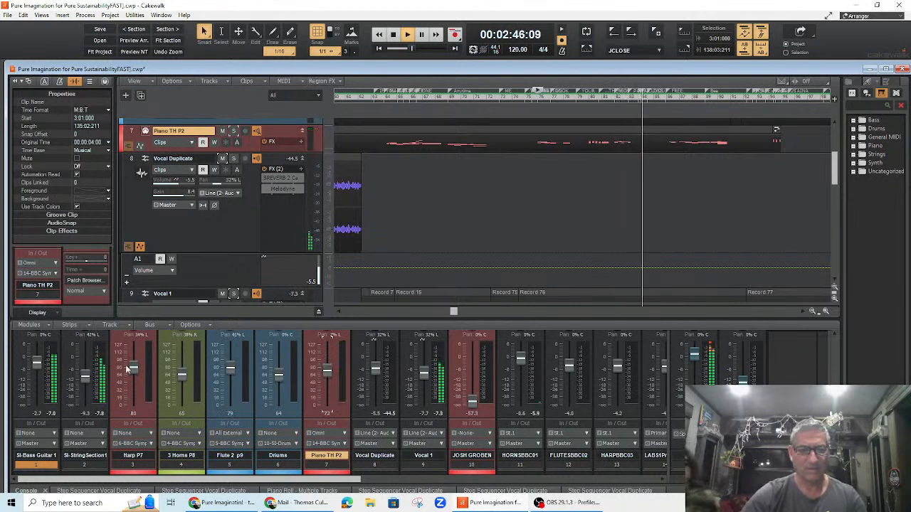
{"action": "left_click_drag", "start_coordinate": [37, 364], "coordinate": [85, 383]}
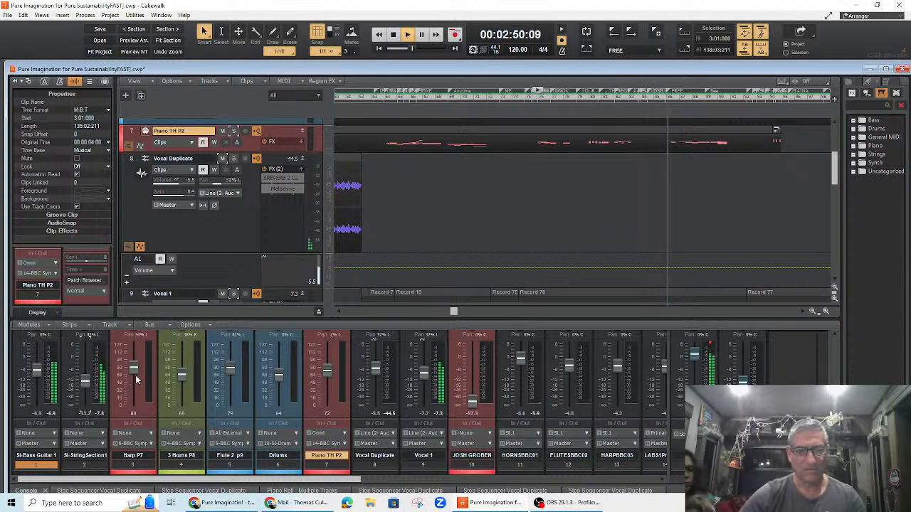
{"action": "key", "text": "space"}
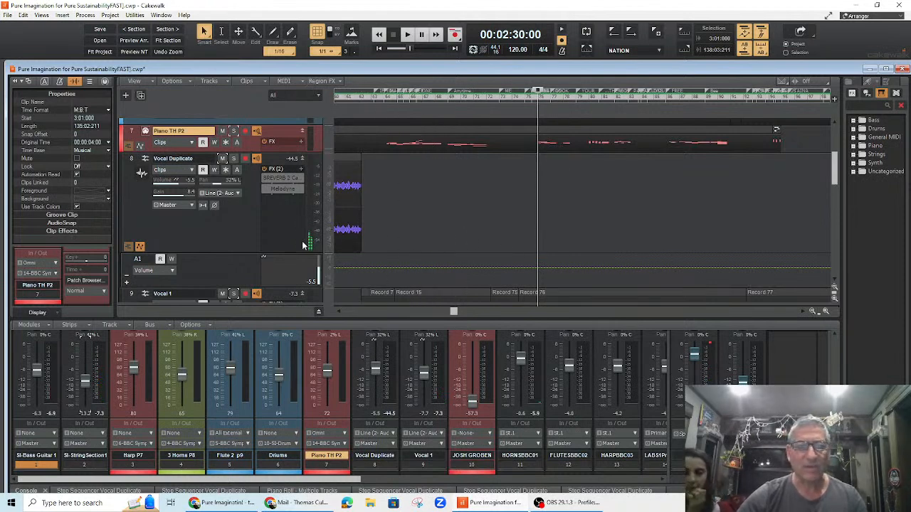
Step: Open Vocal 1's BREVERB 2 effect, shorten the reverb Time to about 572 ms while playing, and close it
{"action": "scroll", "coordinate": [308, 244], "scroll_direction": "down", "scroll_amount": 3}
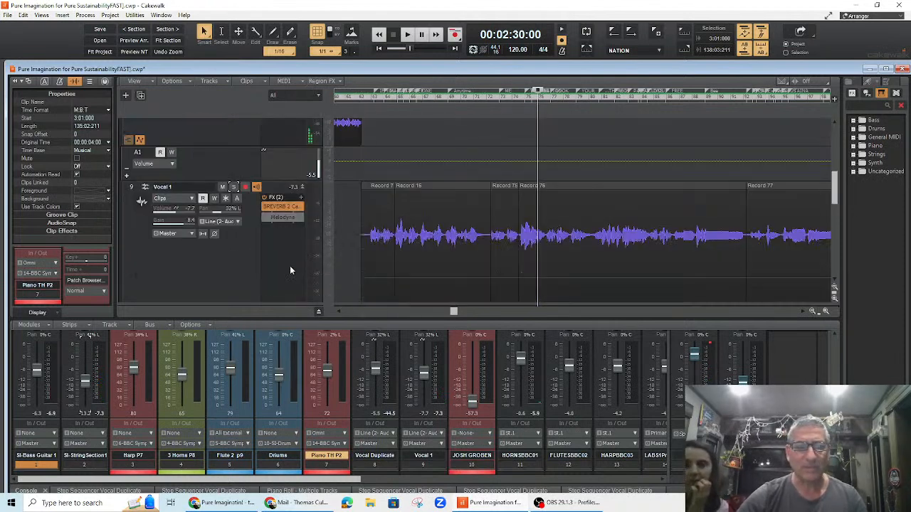
{"action": "double_click", "coordinate": [279, 207]}
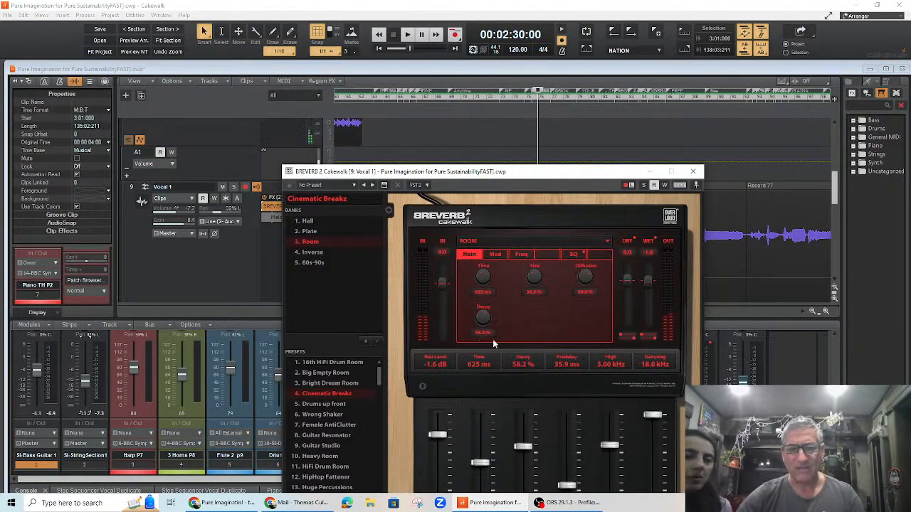
{"action": "key", "text": "space"}
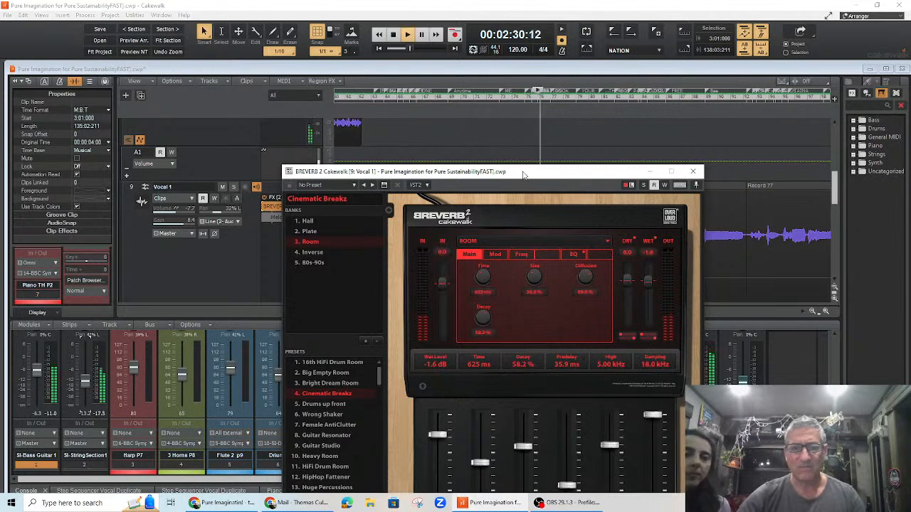
{"action": "left_click_drag", "start_coordinate": [523, 175], "coordinate": [505, 131]}
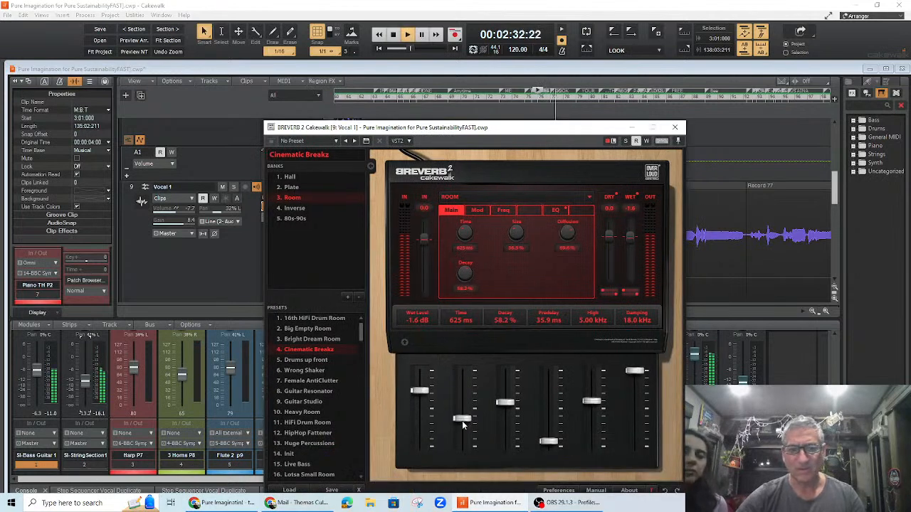
{"action": "left_click_drag", "start_coordinate": [462, 419], "coordinate": [462, 381]}
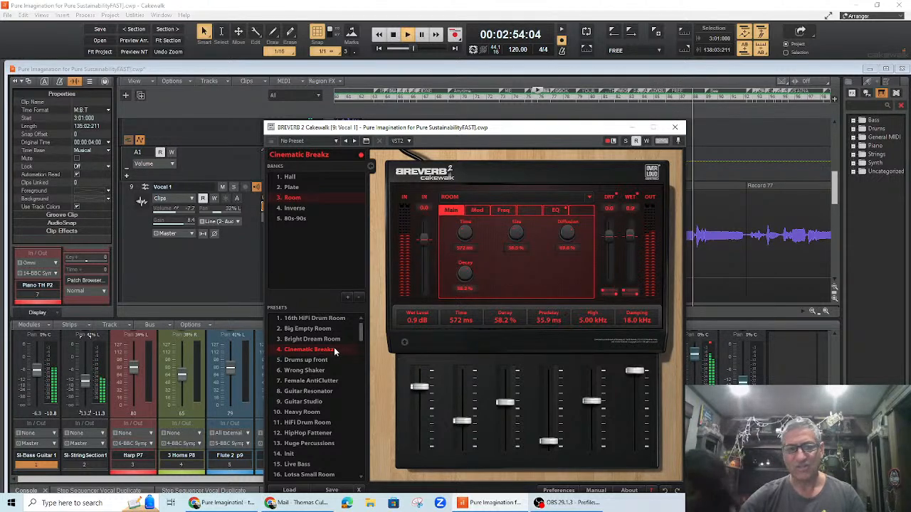
{"action": "key", "text": "space"}
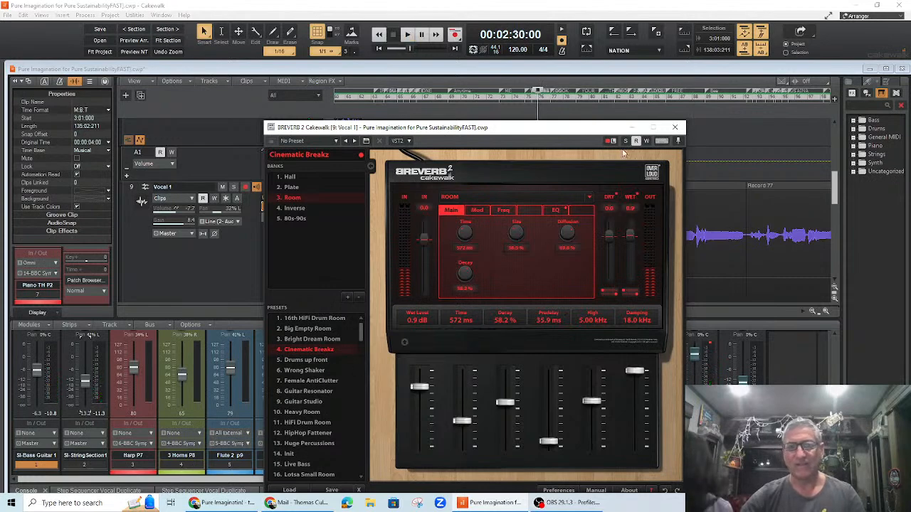
{"action": "left_click", "coordinate": [675, 128]}
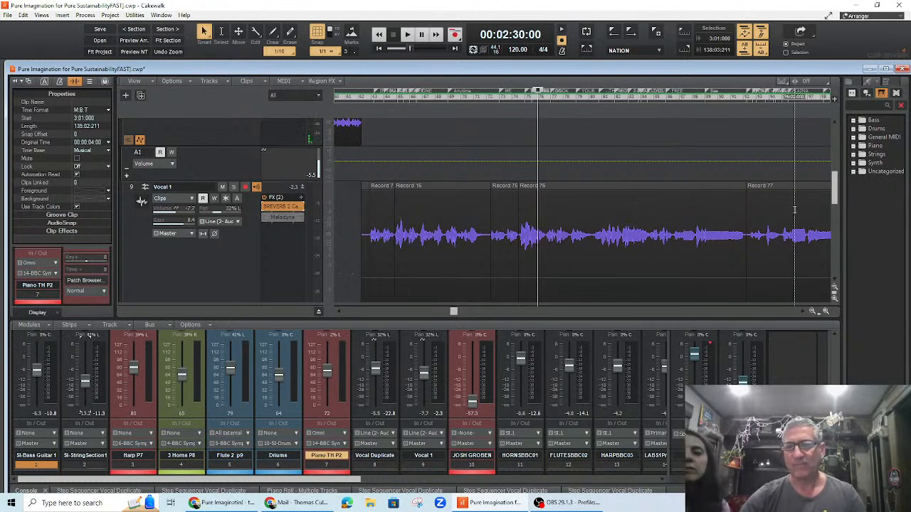
Step: Select the clips of the tracks from Si-Bass Guitar 1 through Piano TH P2
{"action": "left_click_drag", "start_coordinate": [835, 197], "coordinate": [835, 136]}
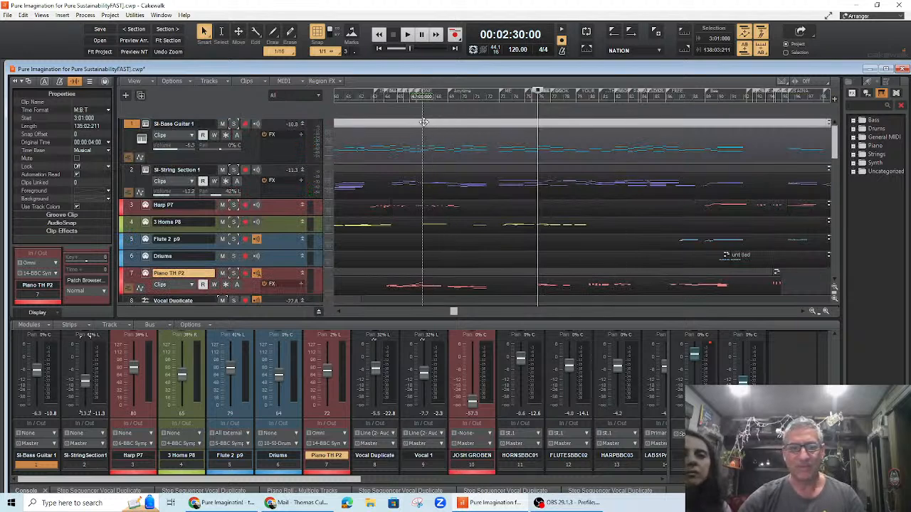
{"action": "left_click", "coordinate": [432, 170], "text": "ctrl"}
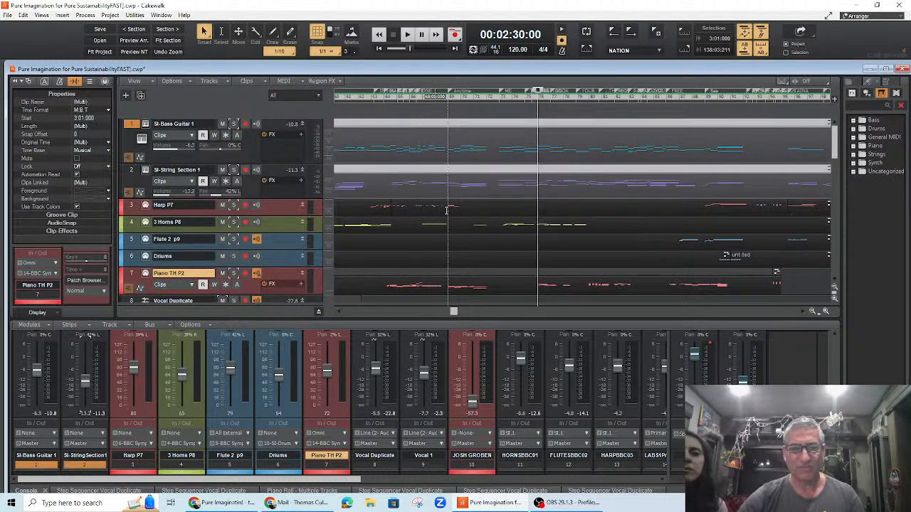
{"action": "left_click", "coordinate": [454, 205], "text": "ctrl"}
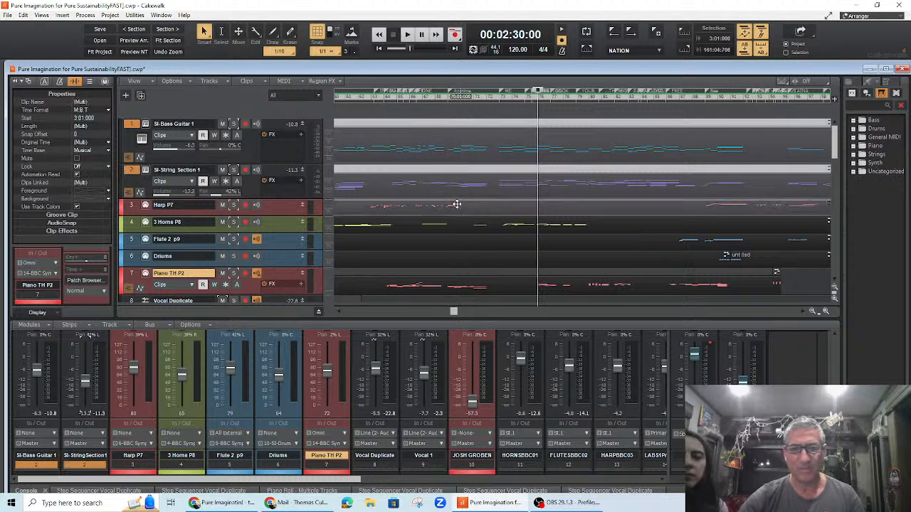
{"action": "left_click", "coordinate": [458, 222], "text": "ctrl"}
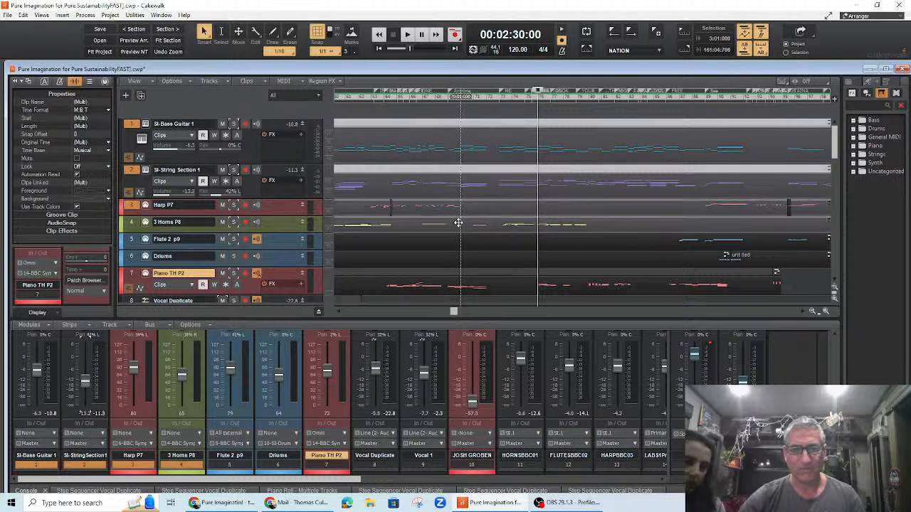
{"action": "left_click", "coordinate": [480, 240], "text": "ctrl"}
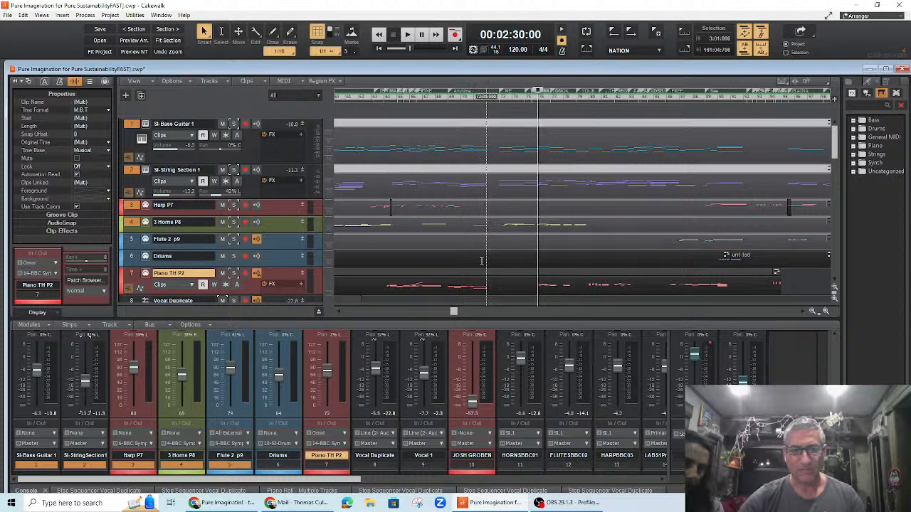
{"action": "left_click", "coordinate": [483, 255], "text": "ctrl"}
{"action": "left_click", "coordinate": [485, 274], "text": "ctrl"}
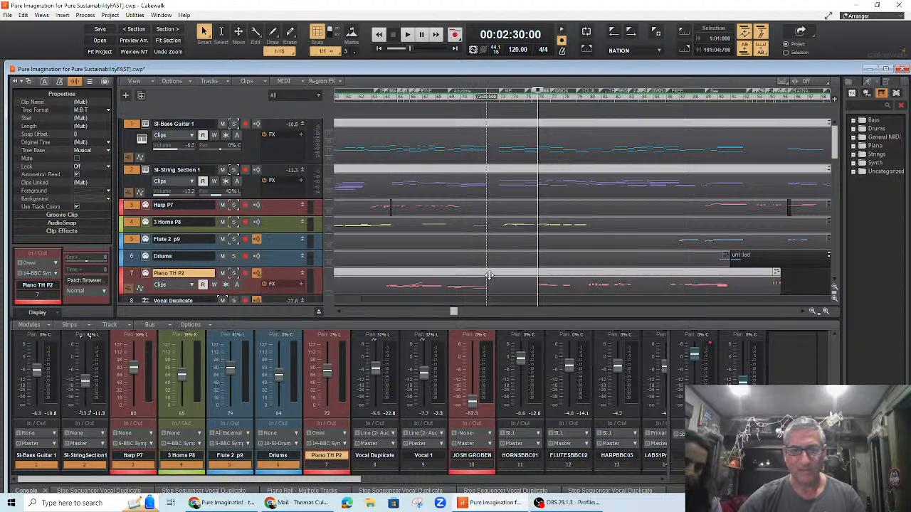
Step: Open the selected clips in the Piano Roll view and enlarge its pane
{"action": "right_click", "coordinate": [437, 143]}
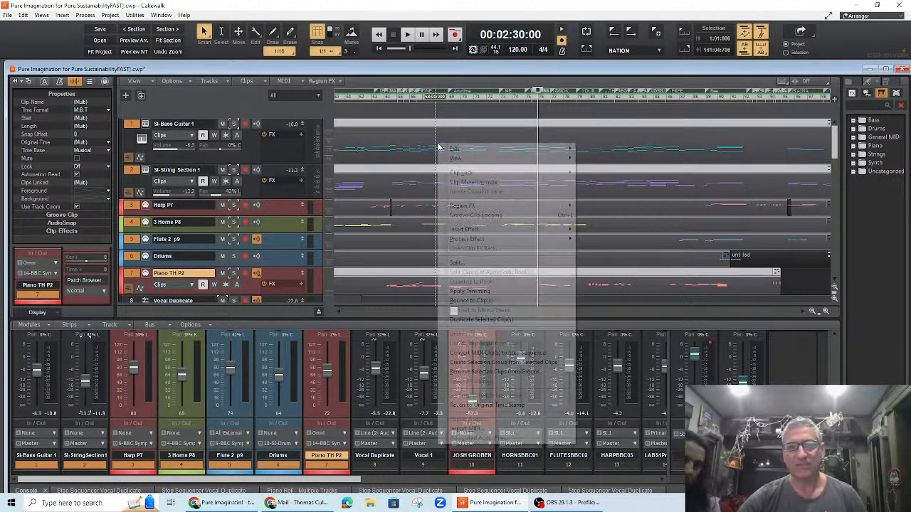
{"action": "mouse_move", "coordinate": [534, 166]}
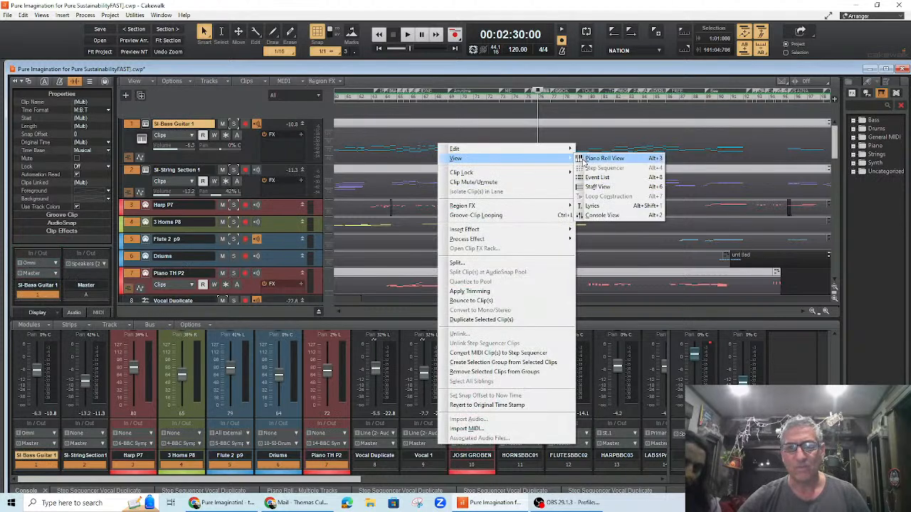
{"action": "left_click", "coordinate": [604, 158]}
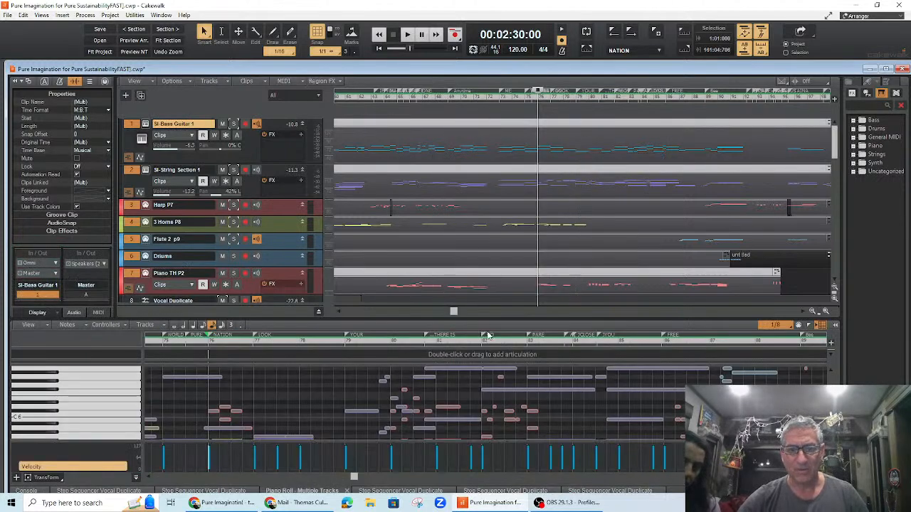
{"action": "left_click_drag", "start_coordinate": [499, 319], "coordinate": [498, 178]}
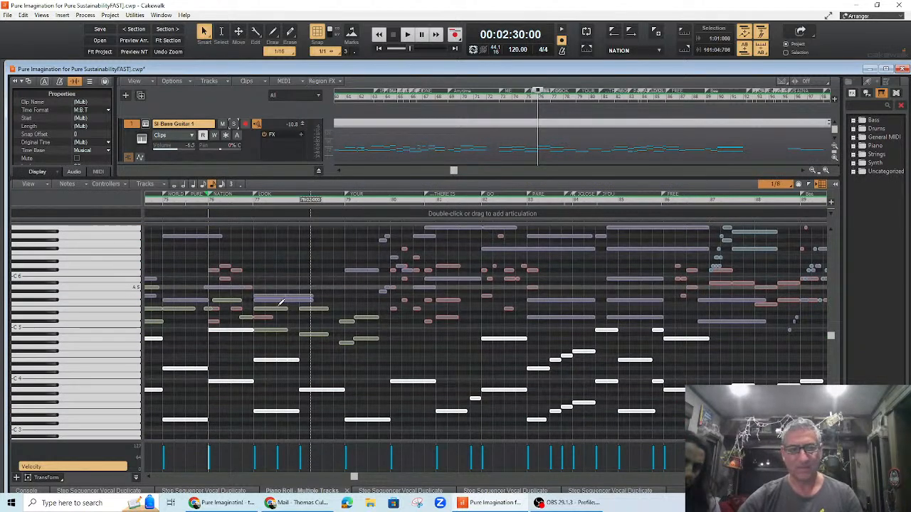
Step: Play the passage from 2:30 and select bass notes pitch by pitch on the keyboard to audition them
{"action": "key", "text": "space"}
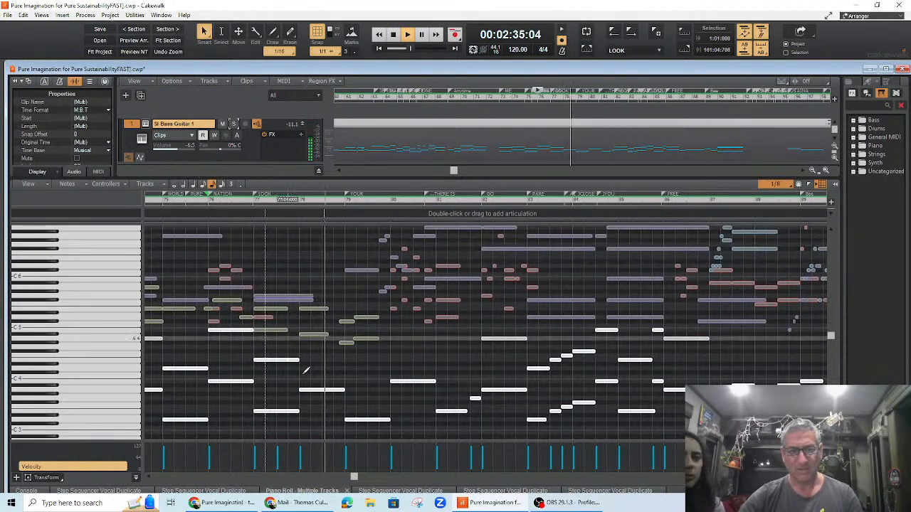
{"action": "key", "text": "space"}
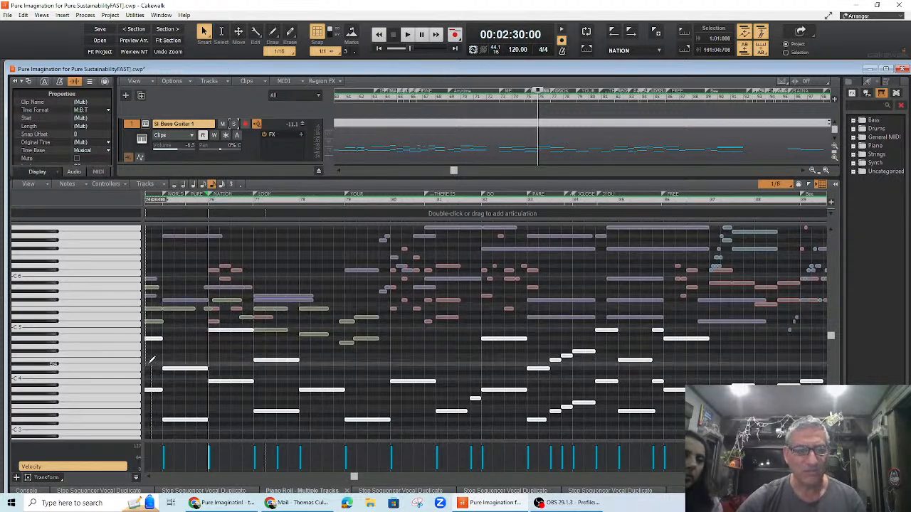
{"action": "left_click", "coordinate": [112, 390]}
{"action": "left_click", "coordinate": [116, 356]}
{"action": "left_click", "coordinate": [113, 344]}
{"action": "left_click", "coordinate": [93, 355]}
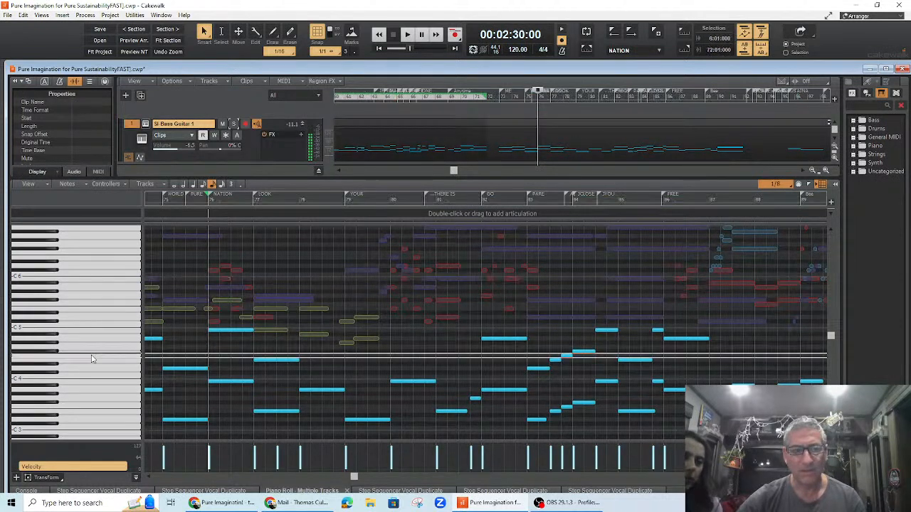
{"action": "left_click", "coordinate": [87, 413]}
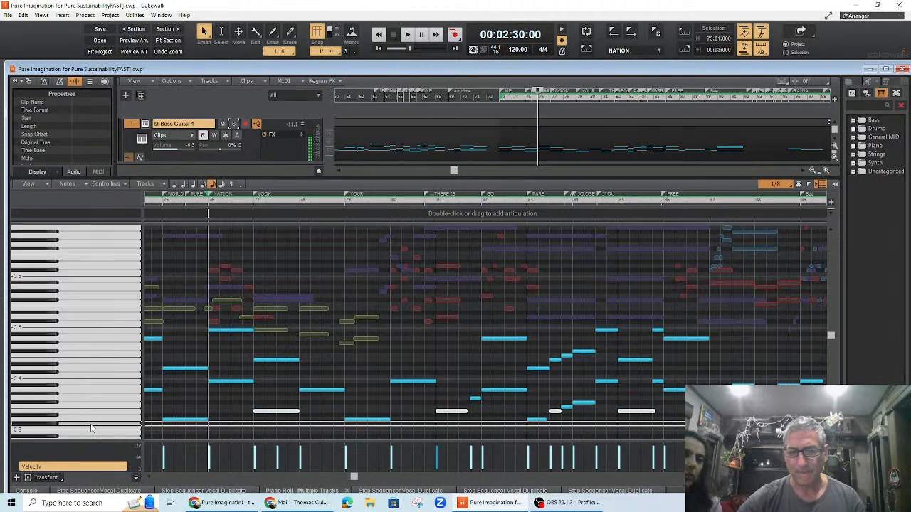
{"action": "left_click", "coordinate": [95, 411]}
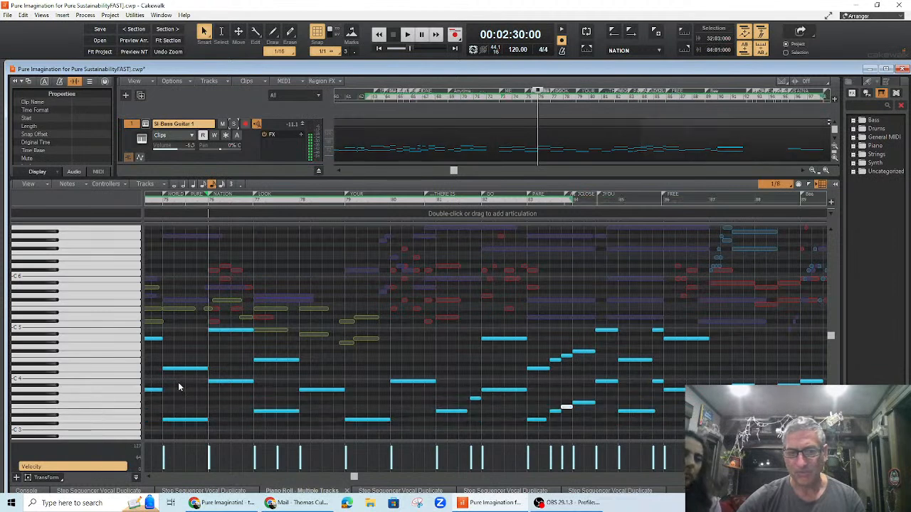
{"action": "left_click", "coordinate": [117, 390]}
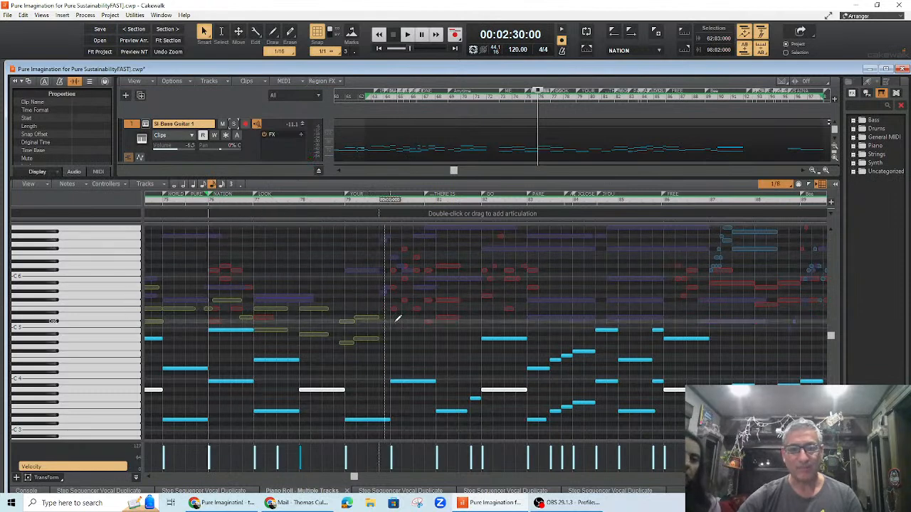
{"action": "key", "text": "space"}
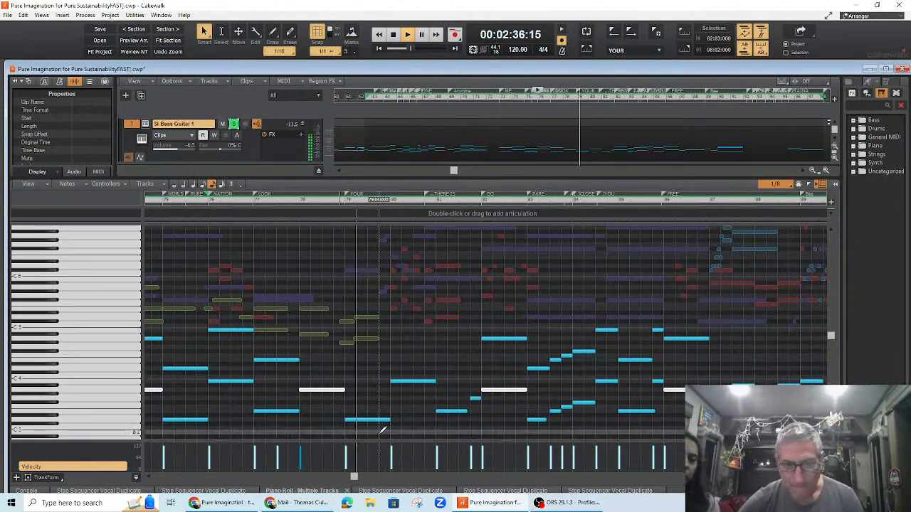
{"action": "key", "text": "space"}
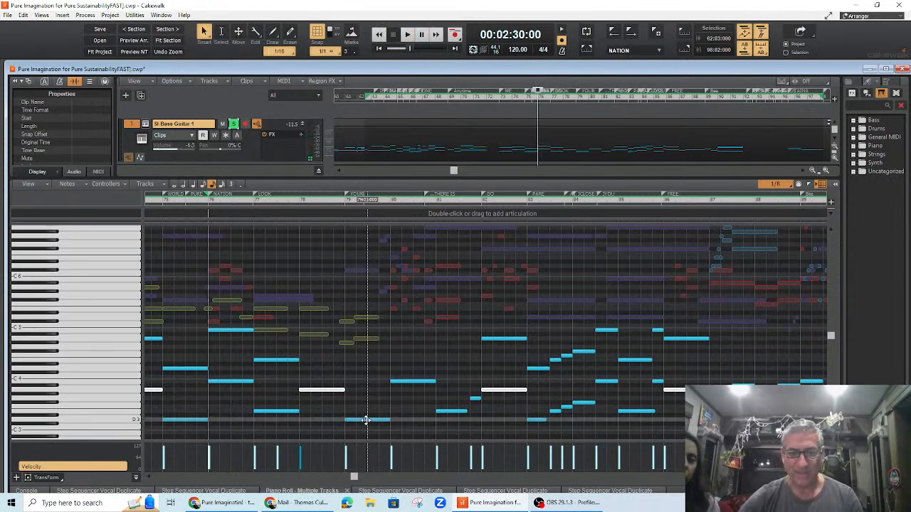
Step: Move the bass notes at bar 79 up to higher pitches
{"action": "left_click", "coordinate": [366, 421]}
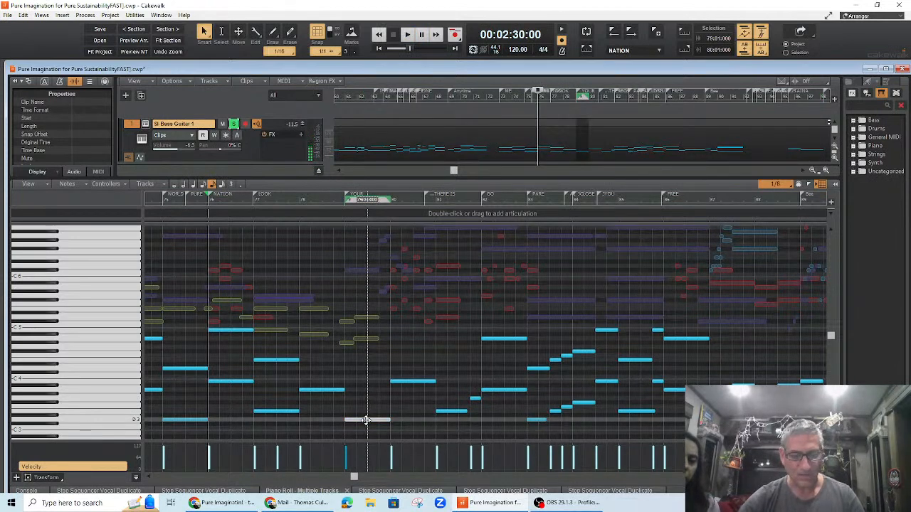
{"action": "left_click_drag", "start_coordinate": [364, 419], "coordinate": [365, 368]}
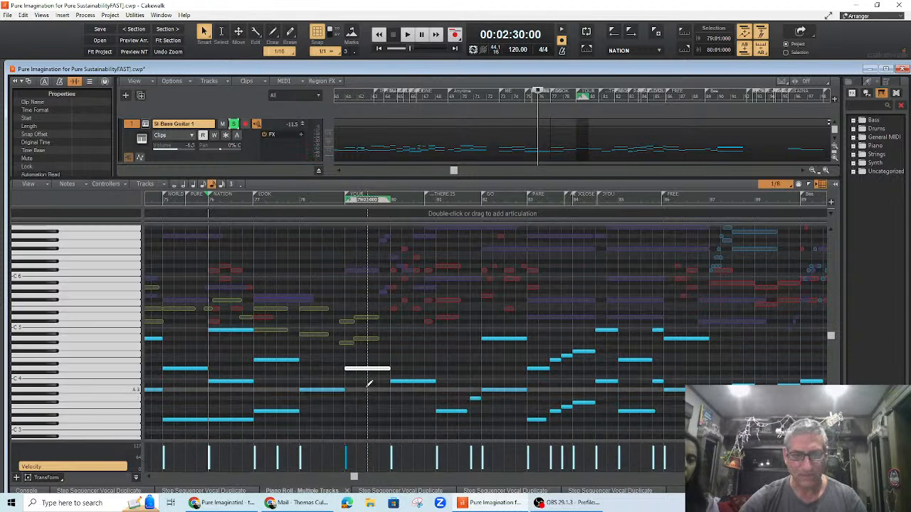
{"action": "scroll", "coordinate": [367, 396], "scroll_direction": "down", "scroll_amount": 3}
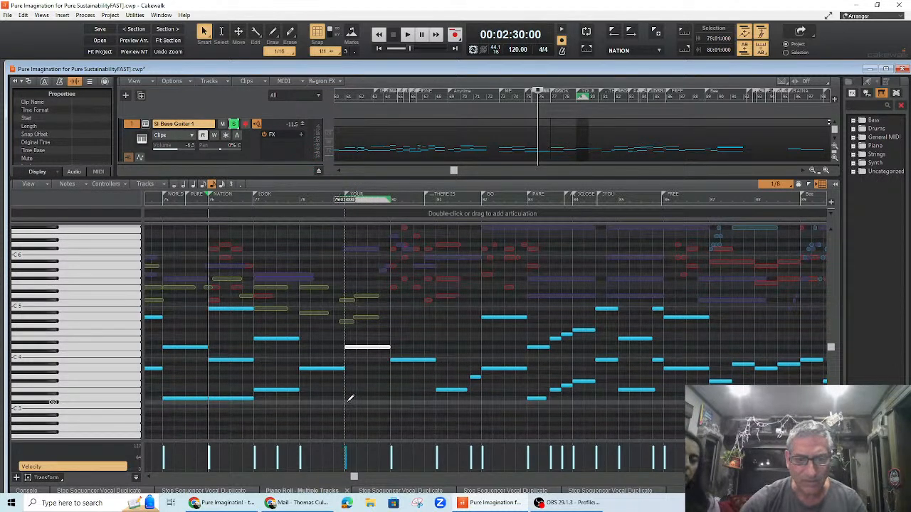
{"action": "mouse_move", "coordinate": [349, 403]}
{"action": "left_mouse_down"}
{"action": "mouse_move", "coordinate": [388, 403]}
{"action": "mouse_move", "coordinate": [370, 398]}
{"action": "left_mouse_up"}
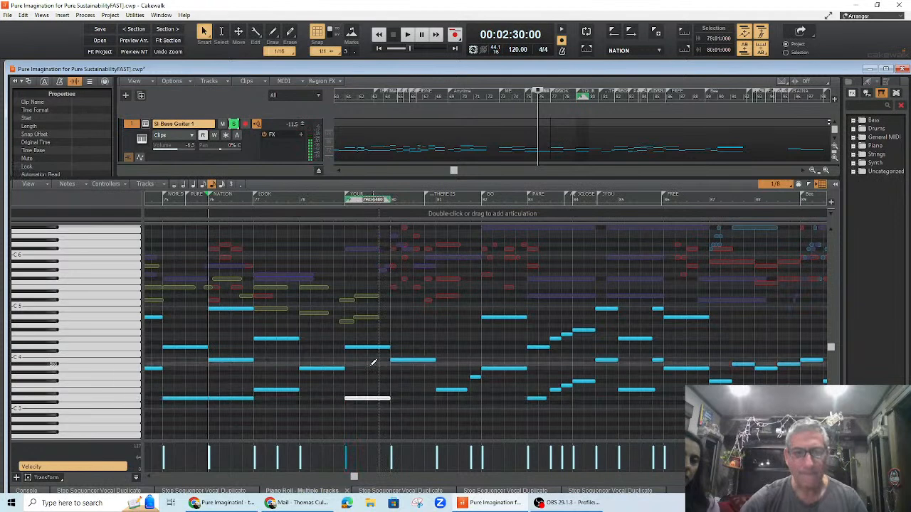
Step: Play from bar 78 and move the bass note at bar 81 up a step
{"action": "left_click", "coordinate": [289, 201]}
{"action": "key", "text": "space"}
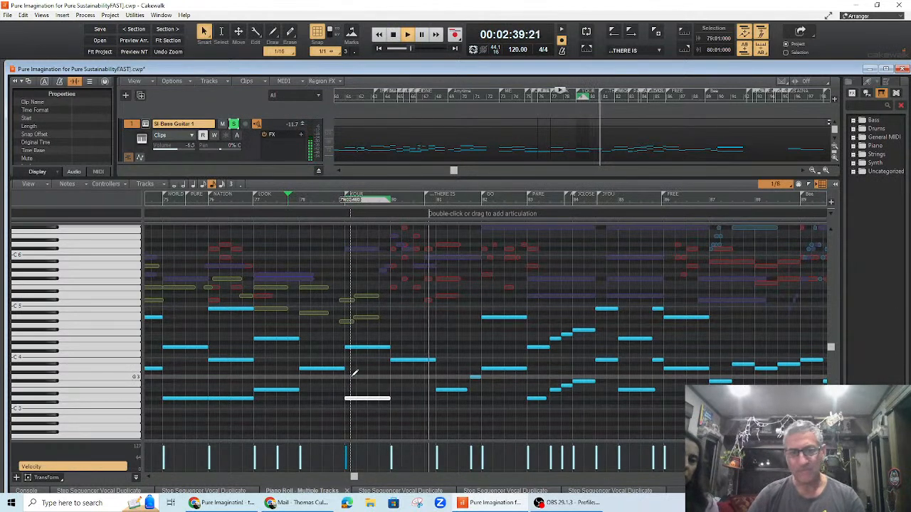
{"action": "key", "text": "space"}
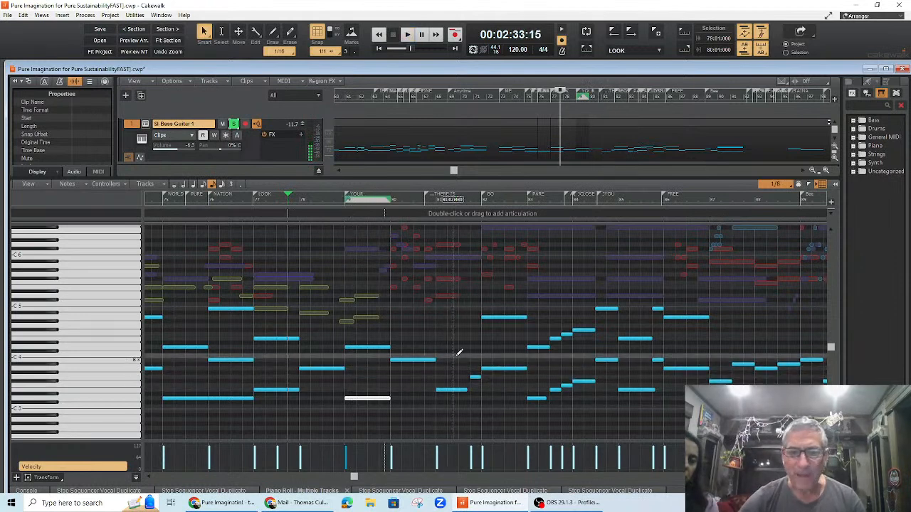
{"action": "mouse_move", "coordinate": [437, 345]}
{"action": "left_mouse_down"}
{"action": "mouse_move", "coordinate": [469, 342]}
{"action": "mouse_move", "coordinate": [454, 340]}
{"action": "left_mouse_up"}
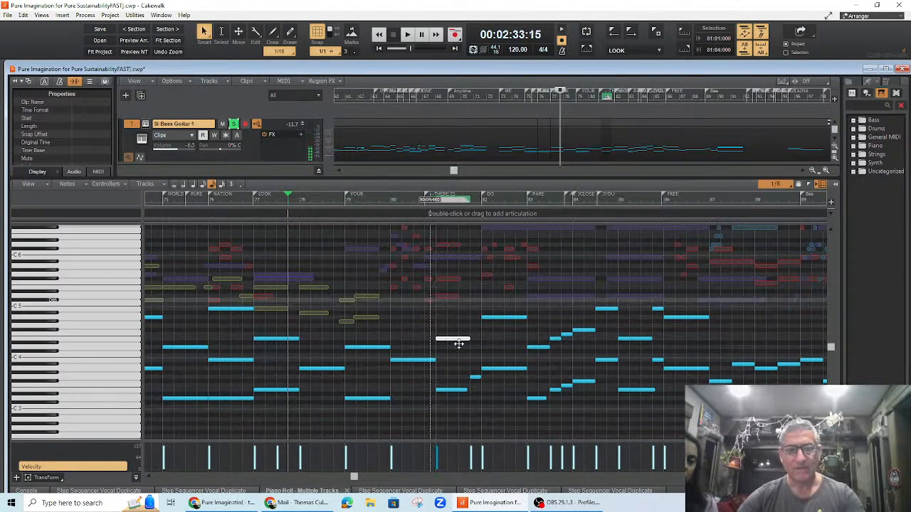
Step: Scroll through the later bars of the piano roll and the track list to review the parts
{"action": "key", "text": "space"}
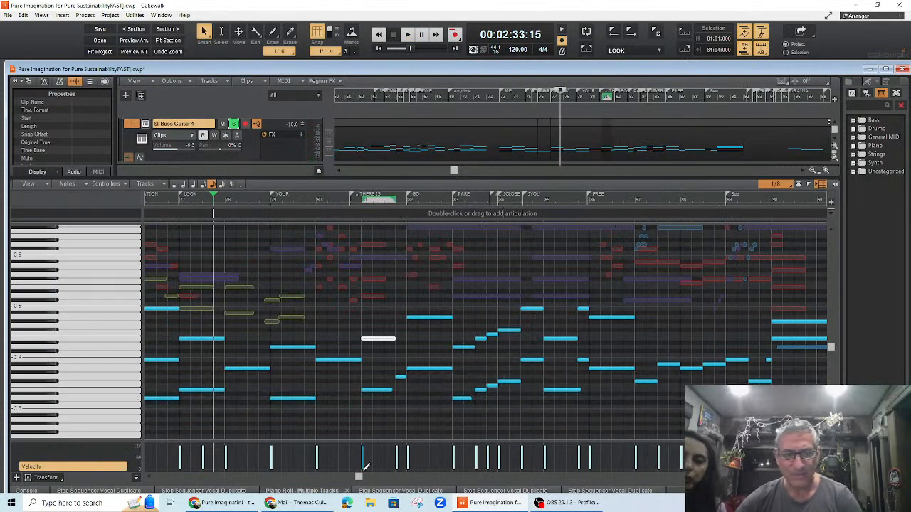
{"action": "left_click_drag", "start_coordinate": [361, 481], "coordinate": [380, 478]}
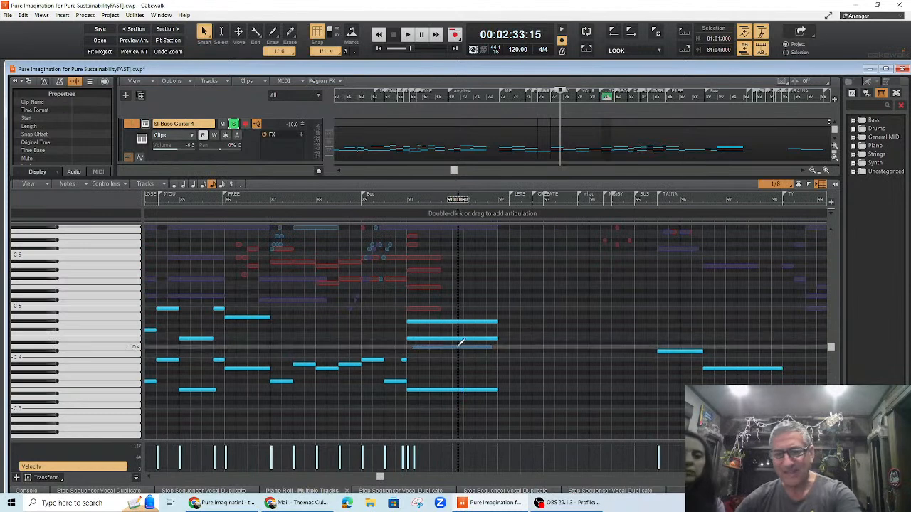
{"action": "scroll", "coordinate": [410, 146], "scroll_direction": "down", "scroll_amount": 1}
{"action": "scroll", "coordinate": [410, 147], "scroll_direction": "up", "scroll_amount": 1}
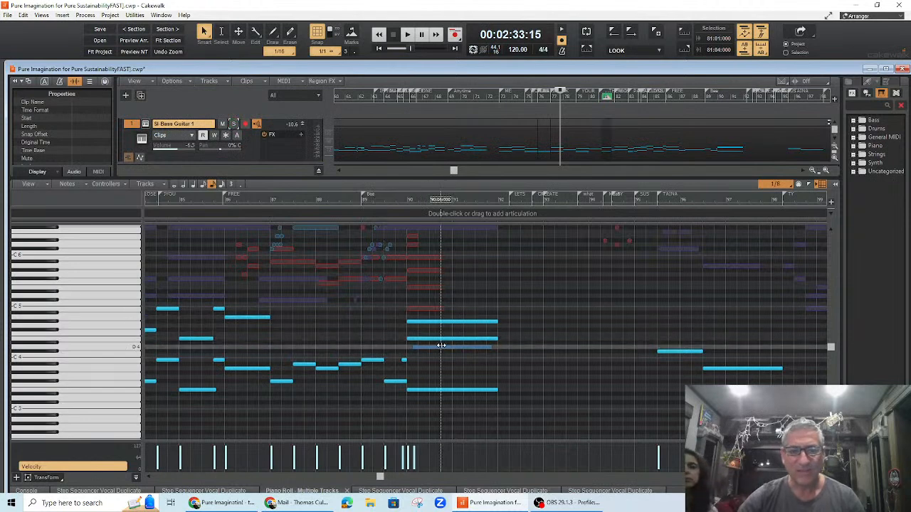
{"action": "scroll", "coordinate": [488, 140], "scroll_direction": "down", "scroll_amount": 5}
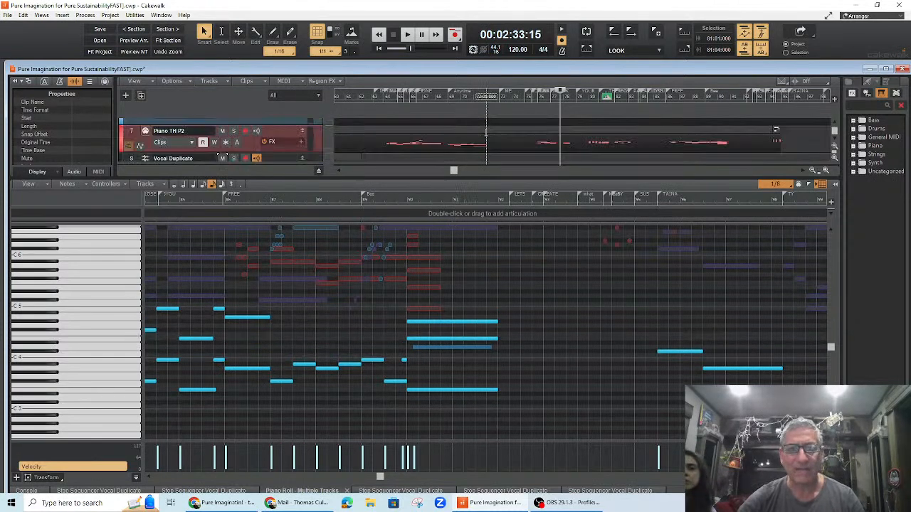
{"action": "scroll", "coordinate": [488, 141], "scroll_direction": "up", "scroll_amount": 6}
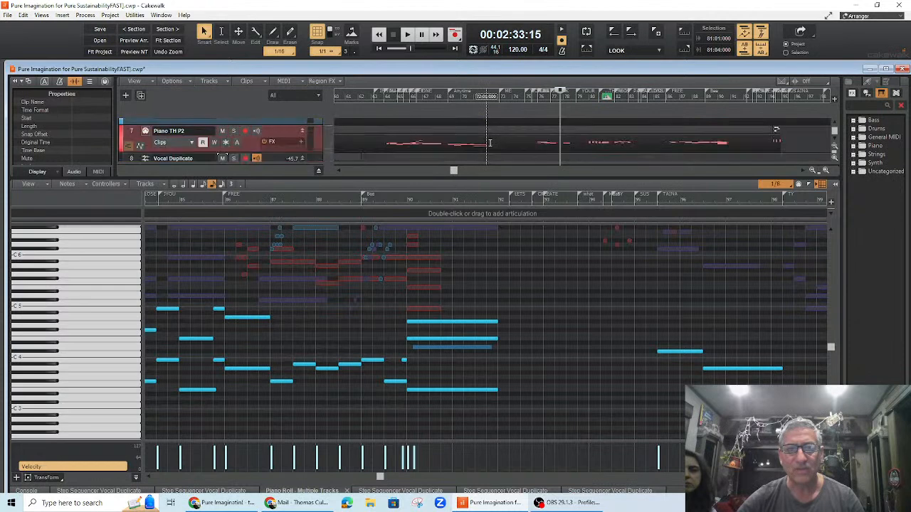
{"action": "scroll", "coordinate": [490, 142], "scroll_direction": "up", "scroll_amount": 1}
{"action": "scroll", "coordinate": [489, 142], "scroll_direction": "down", "scroll_amount": 4}
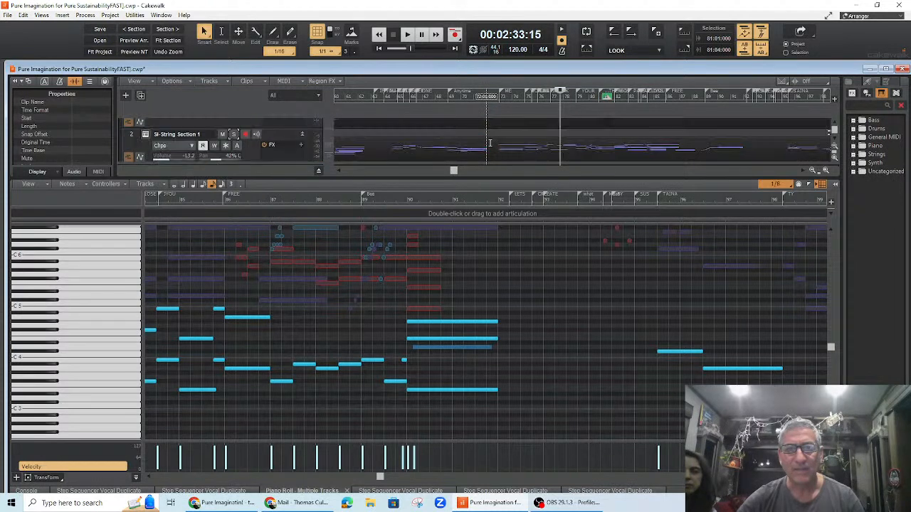
{"action": "scroll", "coordinate": [489, 144], "scroll_direction": "down", "scroll_amount": 2}
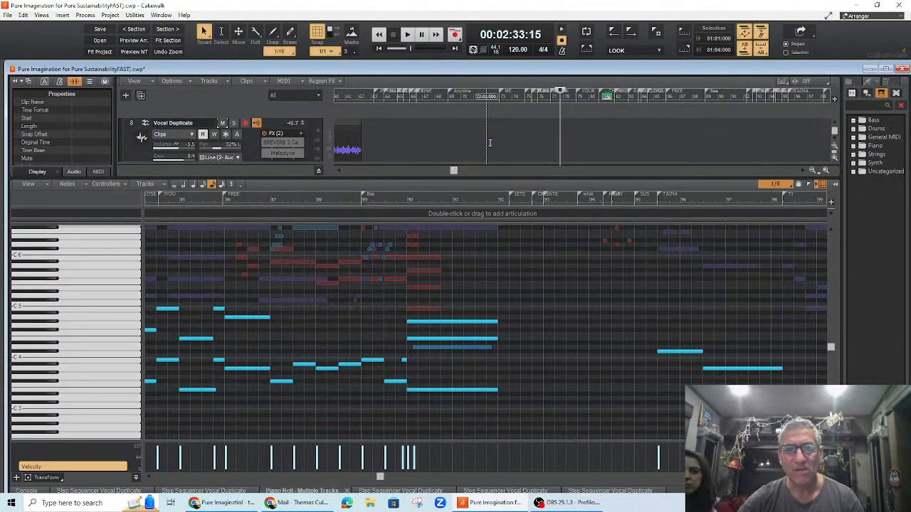
{"action": "scroll", "coordinate": [490, 143], "scroll_direction": "up", "scroll_amount": 2}
Step: Show the Drums clip in the piano roll and play it from 2:52
{"action": "left_click", "coordinate": [668, 155]}
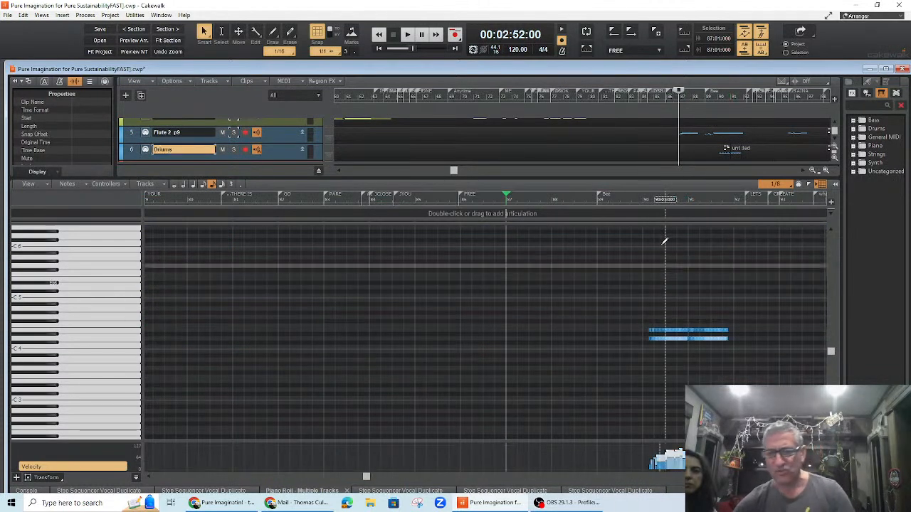
{"action": "key", "text": "space"}
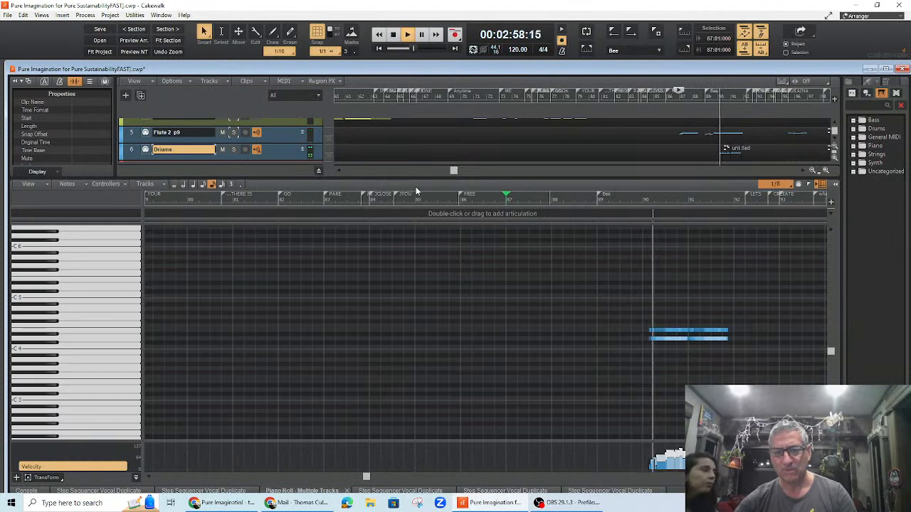
{"action": "key", "text": "space"}
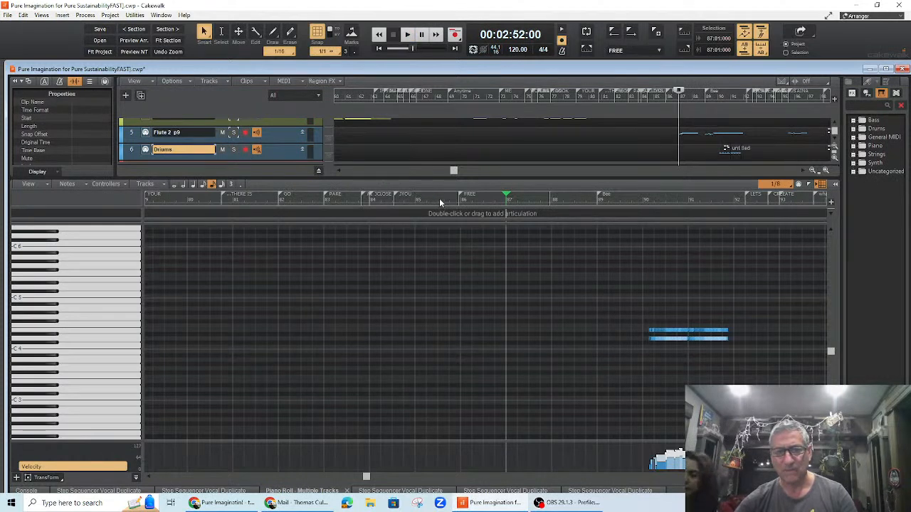
{"action": "key", "text": "space"}
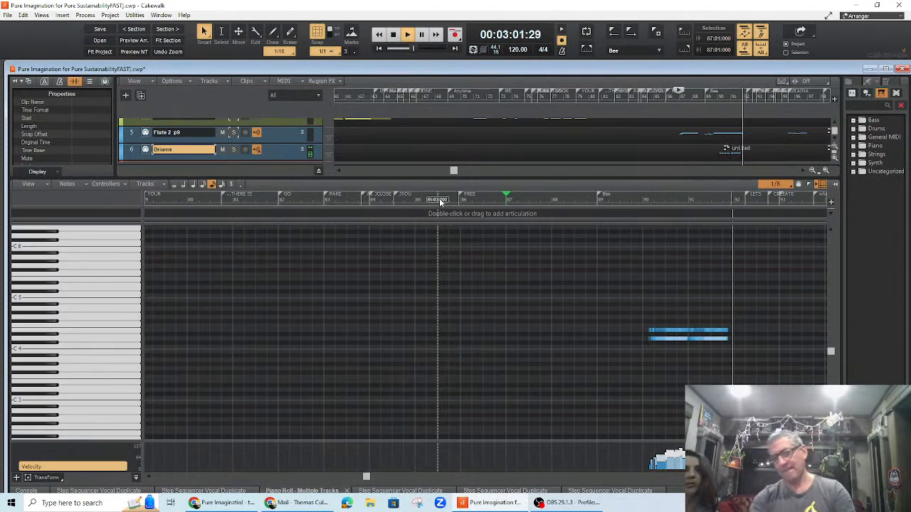
{"action": "key", "text": "space"}
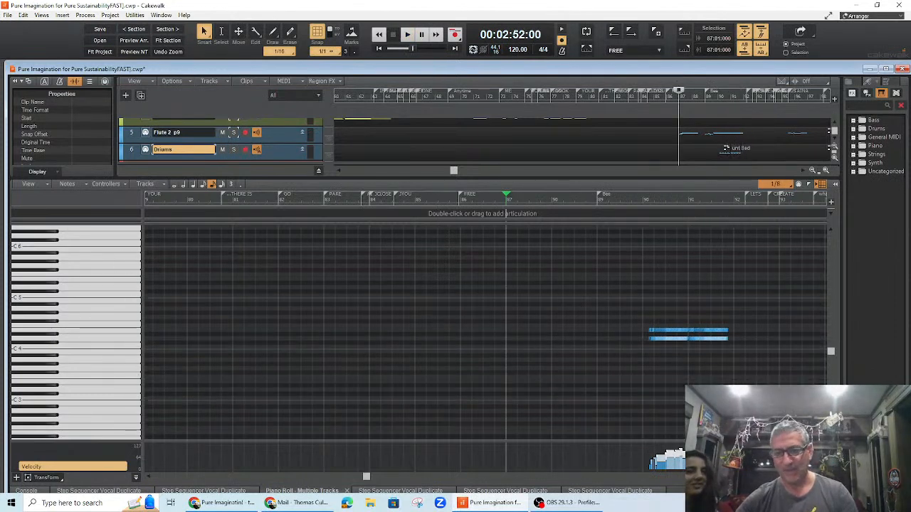
Step: Zoom in on the drum fill near bar 90 and select its note rows by pitch to audition them
{"action": "scroll", "coordinate": [244, 242], "scroll_direction": "up", "scroll_amount": 1}
{"action": "key", "text": "ctrl+Right"}
{"action": "key", "text": "ctrl+Right"}
{"action": "key", "text": "ctrl+Right"}
{"action": "key", "text": "ctrl+Right"}
{"action": "key", "text": "ctrl+Right"}
{"action": "key", "text": "ctrl+Right"}
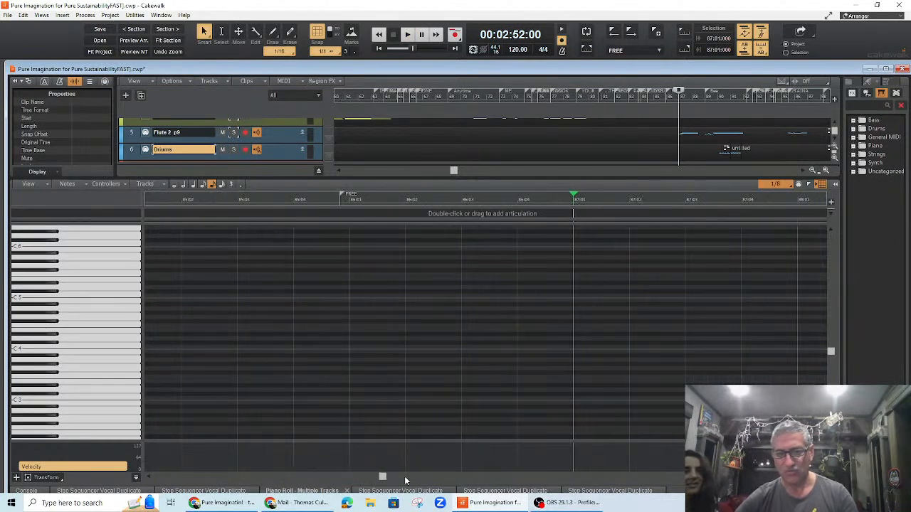
{"action": "mouse_move", "coordinate": [385, 478]}
{"action": "left_mouse_down"}
{"action": "mouse_move", "coordinate": [417, 478]}
{"action": "mouse_move", "coordinate": [394, 486]}
{"action": "left_mouse_up"}
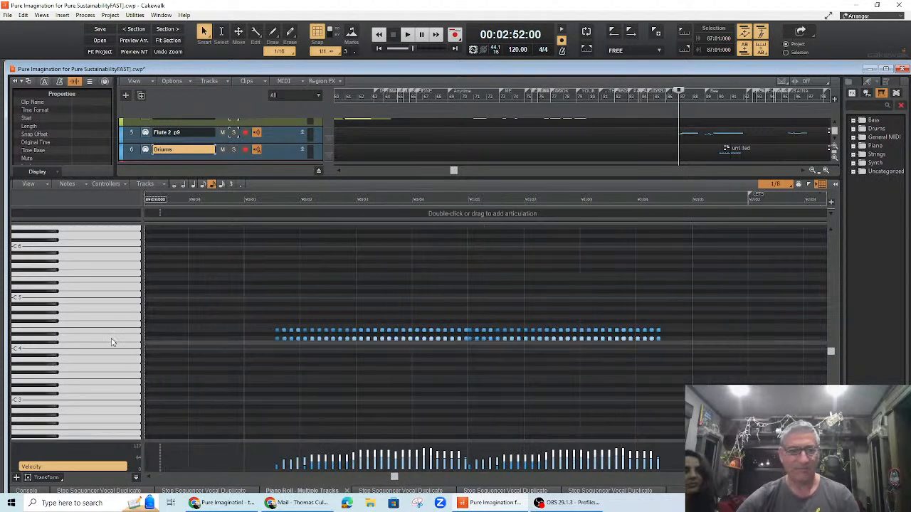
{"action": "left_click", "coordinate": [99, 316]}
{"action": "left_click", "coordinate": [65, 337]}
{"action": "left_click", "coordinate": [53, 330]}
{"action": "left_click", "coordinate": [80, 387]}
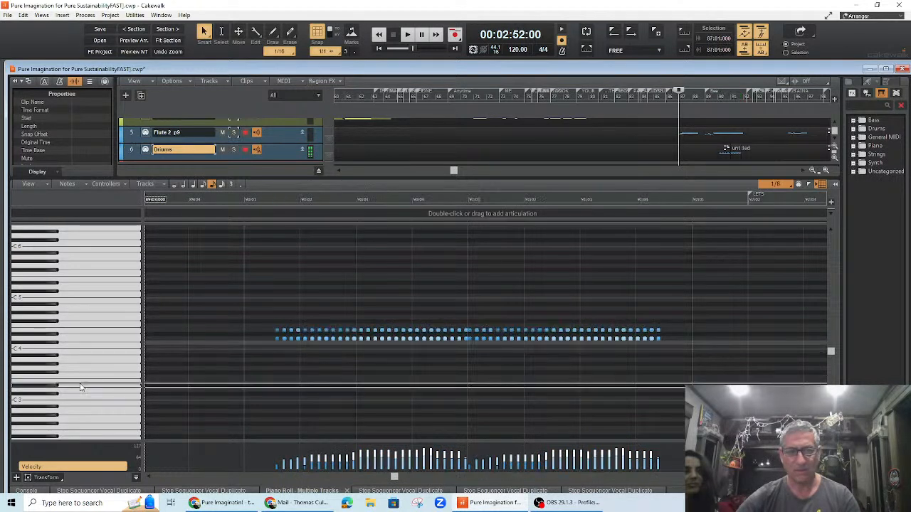
{"action": "left_click", "coordinate": [88, 320]}
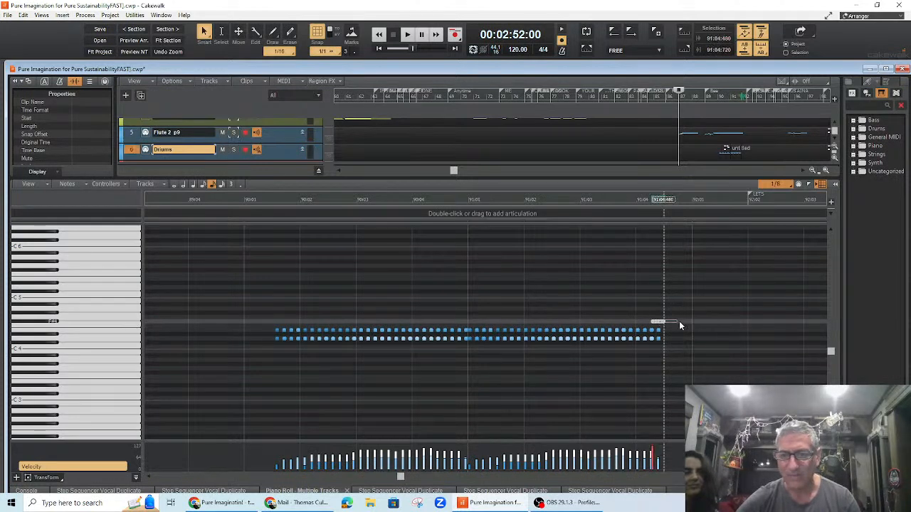
Step: Move the final note of the drum fill up one pitch row and play the fill from bar 90 to check it
{"action": "left_click", "coordinate": [257, 201]}
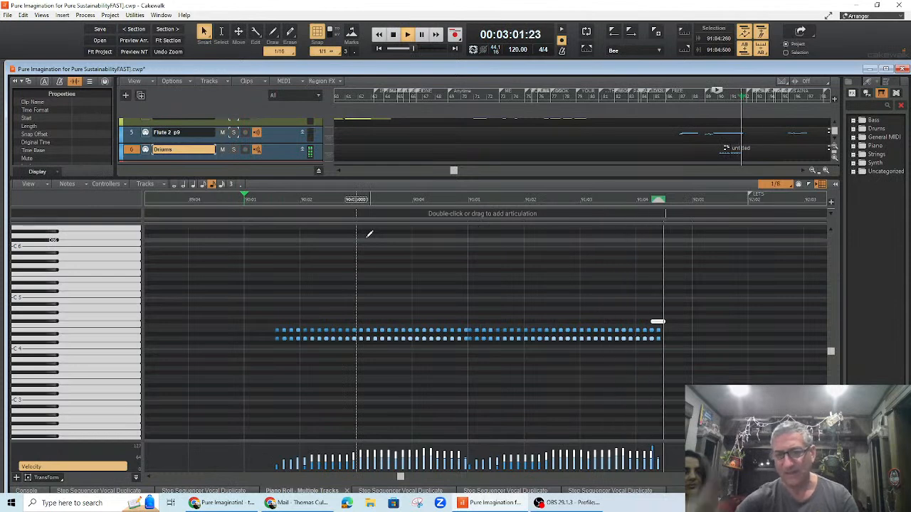
{"action": "key", "text": "space"}
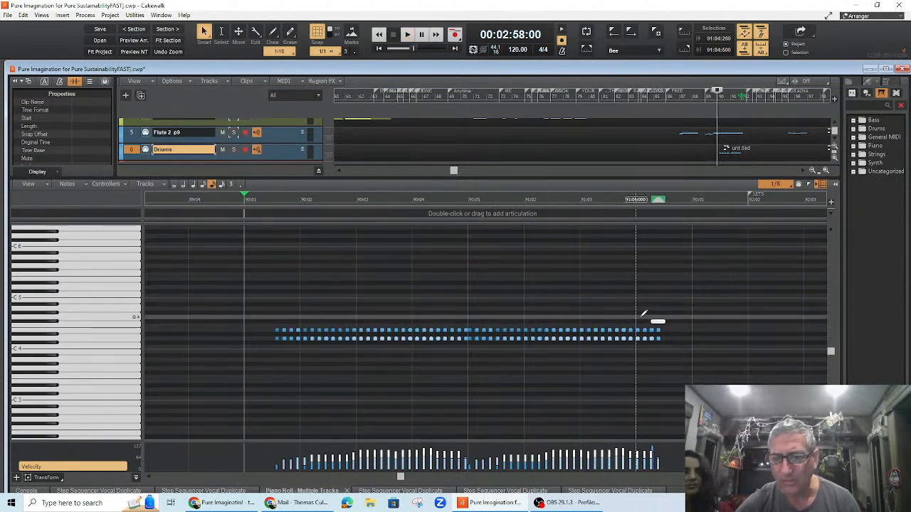
{"action": "left_click_drag", "start_coordinate": [659, 321], "coordinate": [657, 318]}
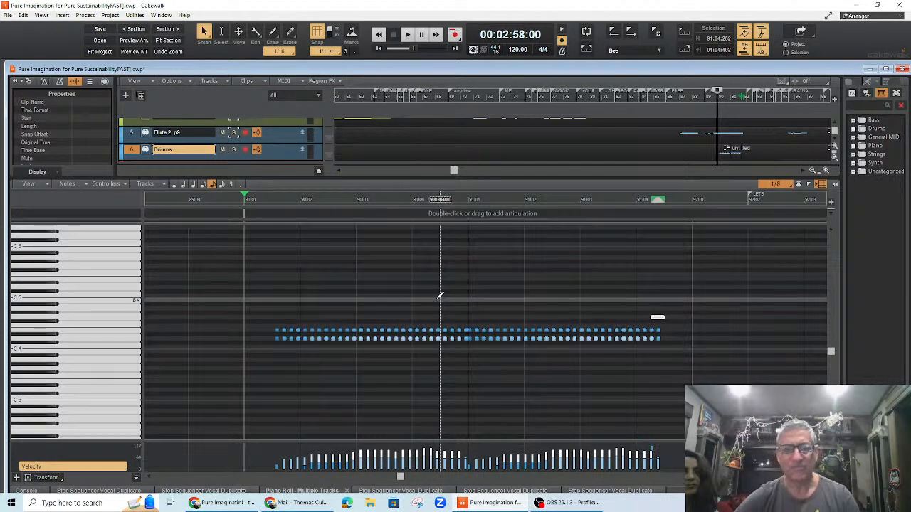
{"action": "key", "text": "space"}
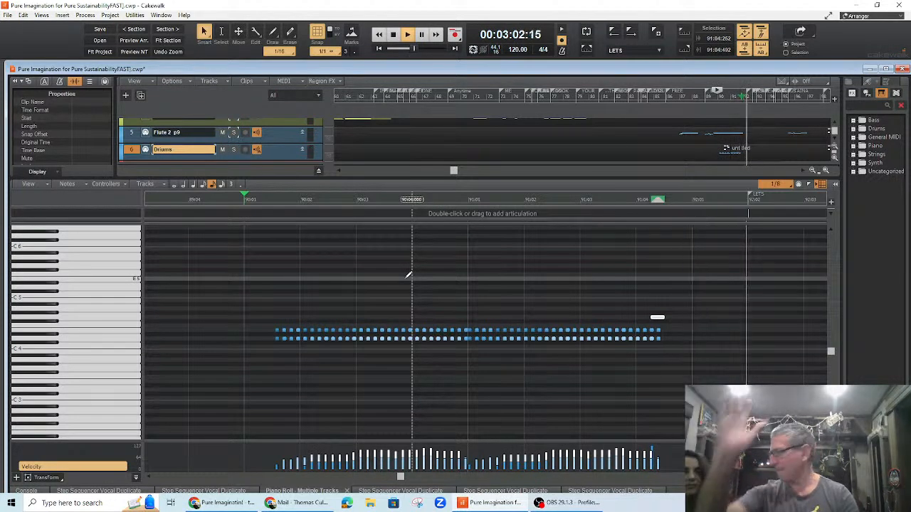
{"action": "key", "text": "space"}
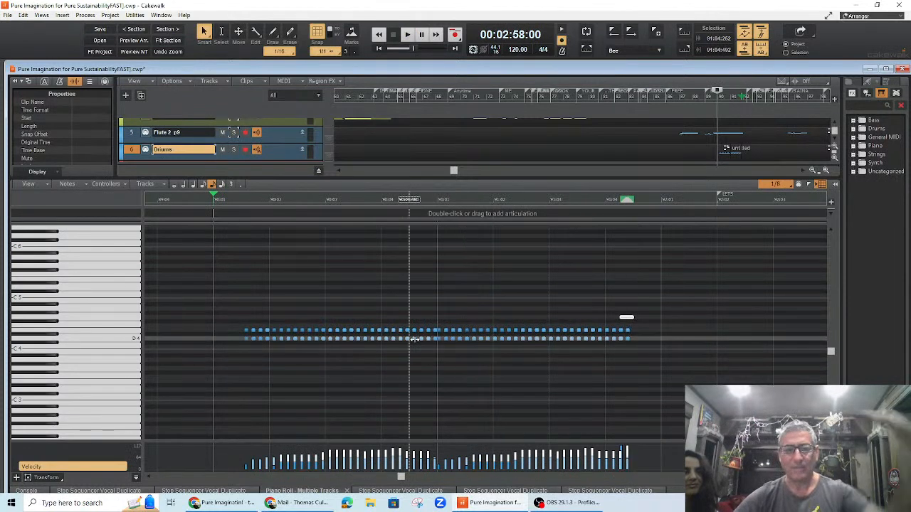
{"action": "key", "text": "space"}
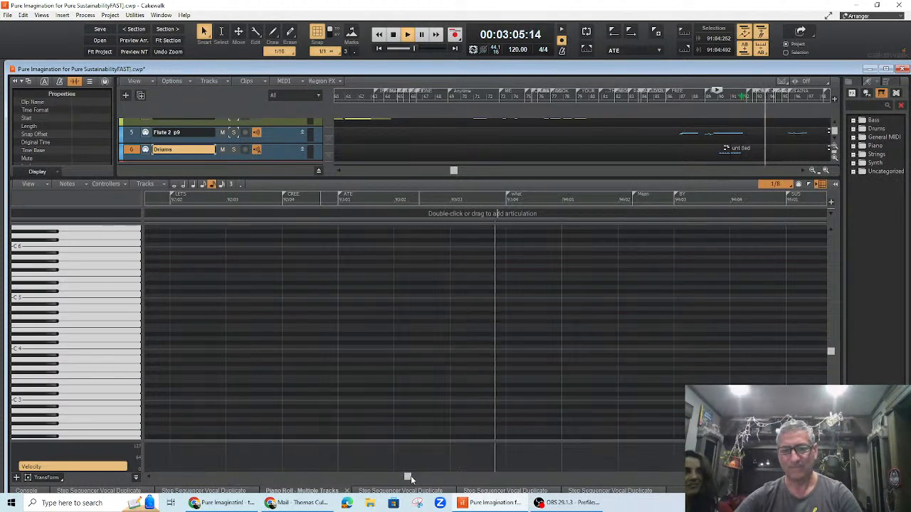
{"action": "key", "text": "space"}
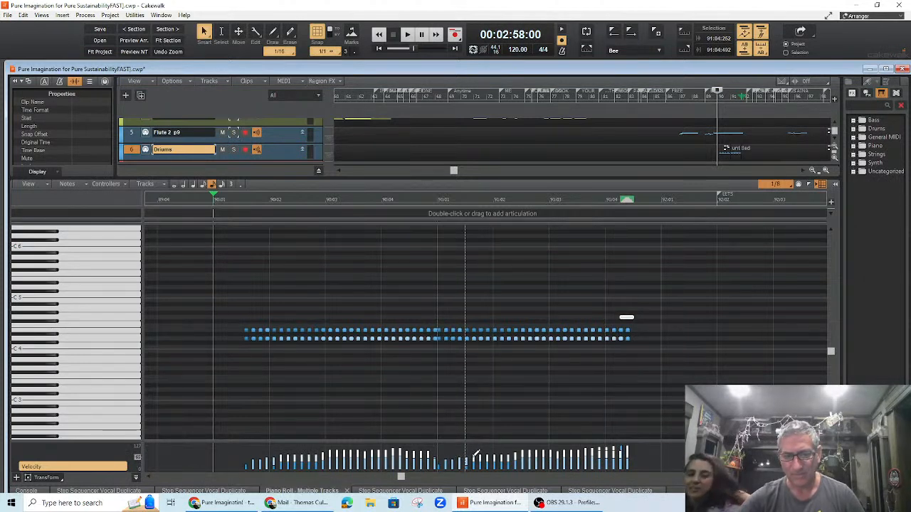
Step: Audition drum sounds from the piano roll keyboard to find a suitable hit for the fill
{"action": "left_click_drag", "start_coordinate": [473, 458], "coordinate": [473, 457]}
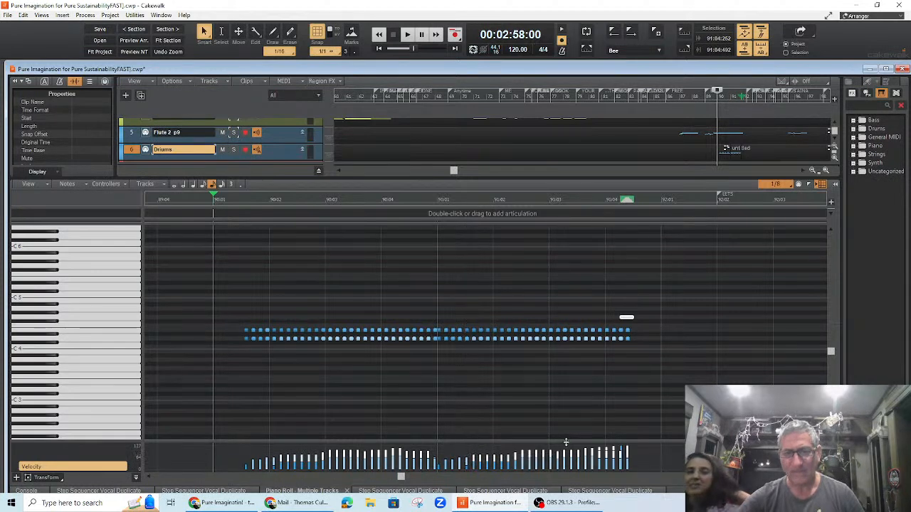
{"action": "left_click", "coordinate": [64, 260]}
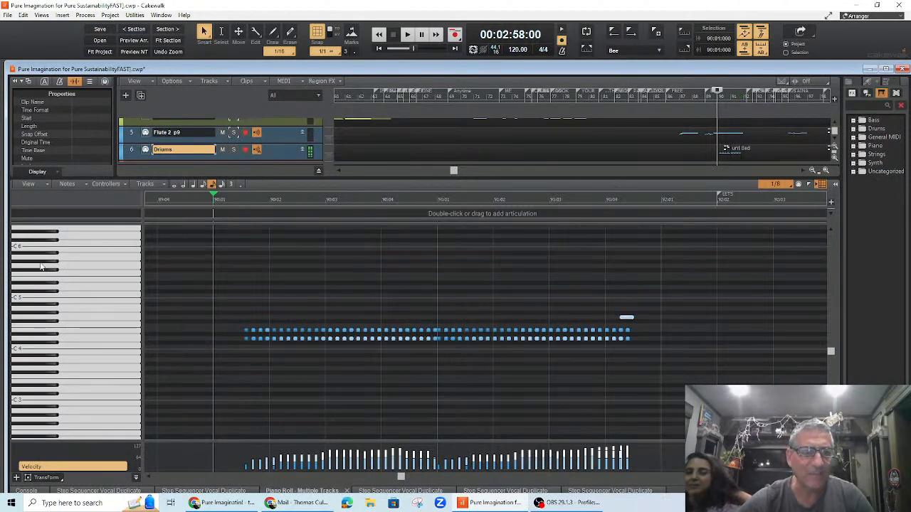
{"action": "left_click", "coordinate": [45, 317]}
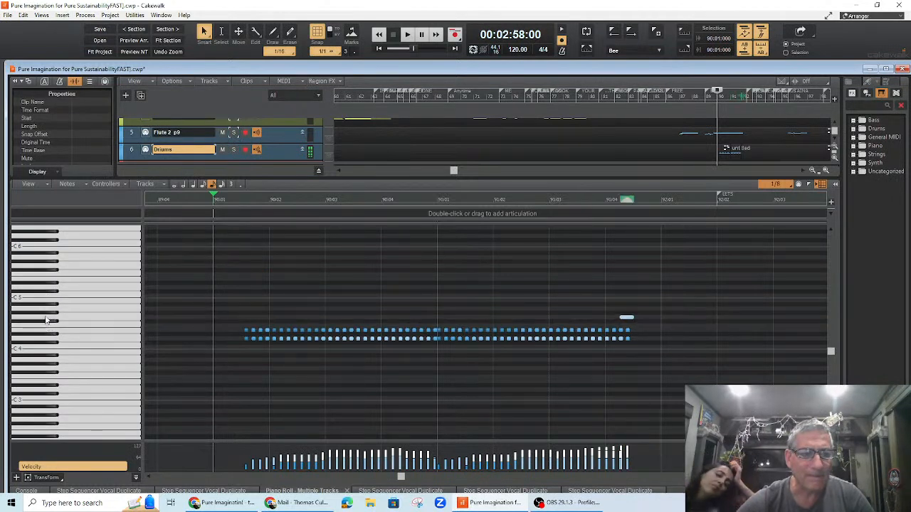
{"action": "left_click", "coordinate": [47, 313]}
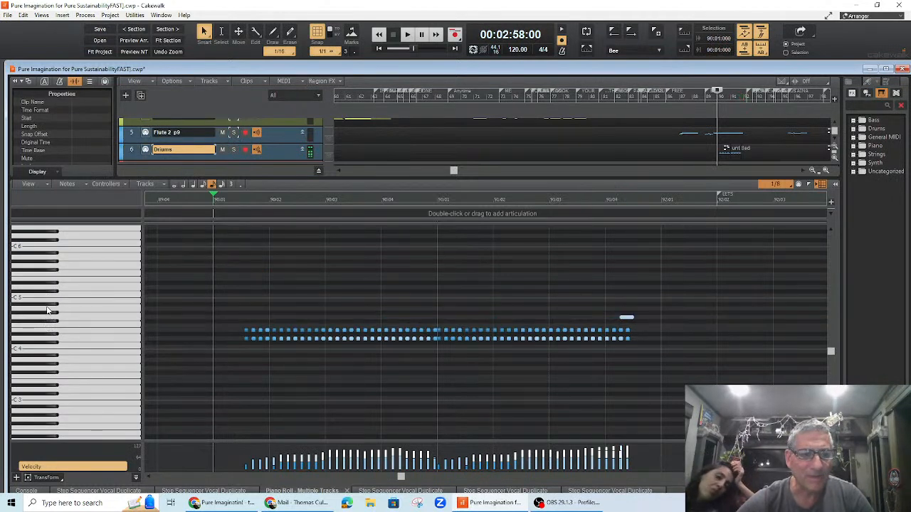
{"action": "left_click", "coordinate": [50, 324]}
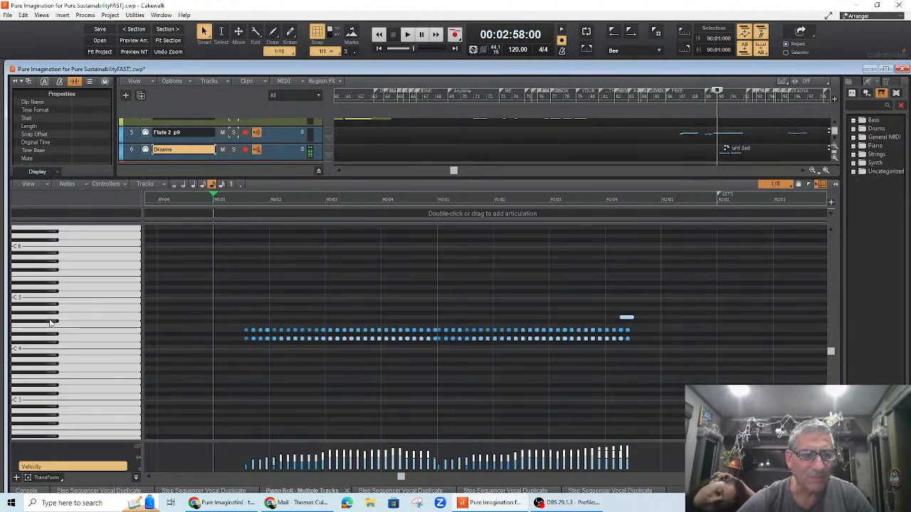
{"action": "left_click", "coordinate": [59, 328]}
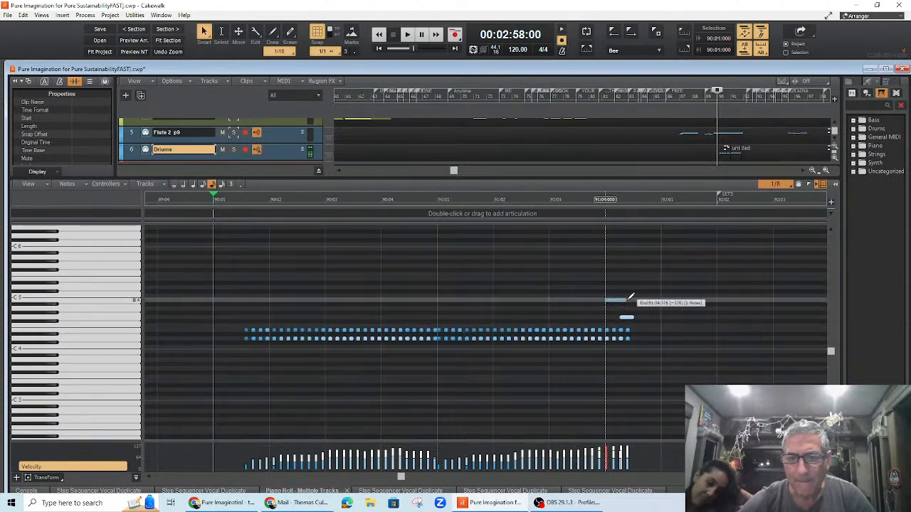
Step: Draw an extra drum note near the end of bar 91 and play the fill to hear it
{"action": "left_click_drag", "start_coordinate": [608, 300], "coordinate": [619, 300]}
{"action": "left_click_drag", "start_coordinate": [622, 301], "coordinate": [622, 301]}
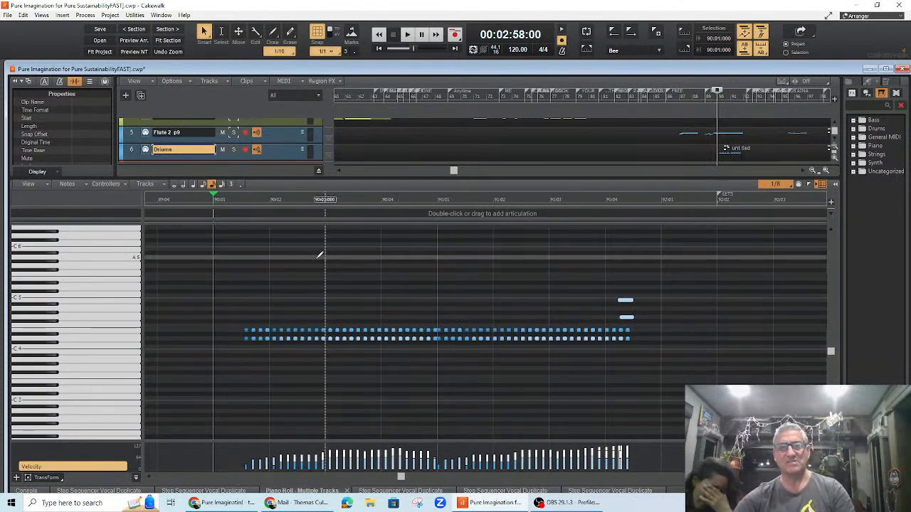
{"action": "key", "text": "space"}
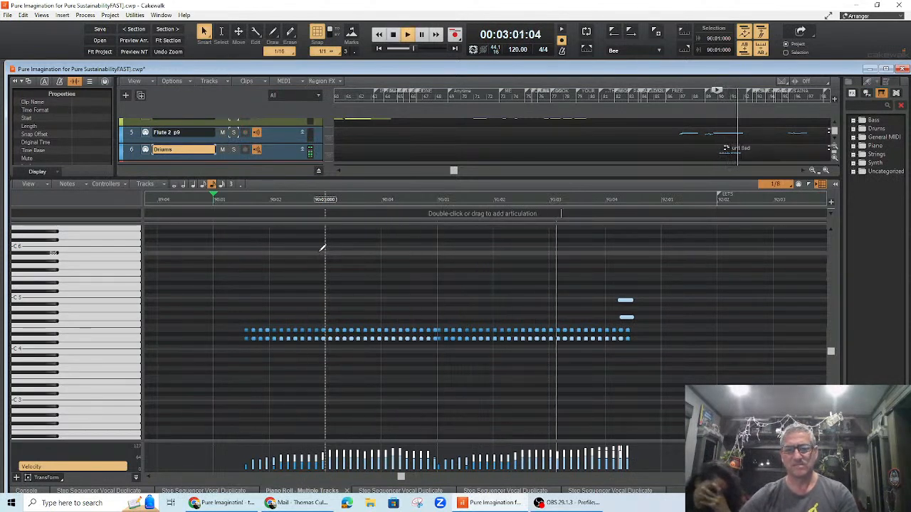
{"action": "key", "text": "space"}
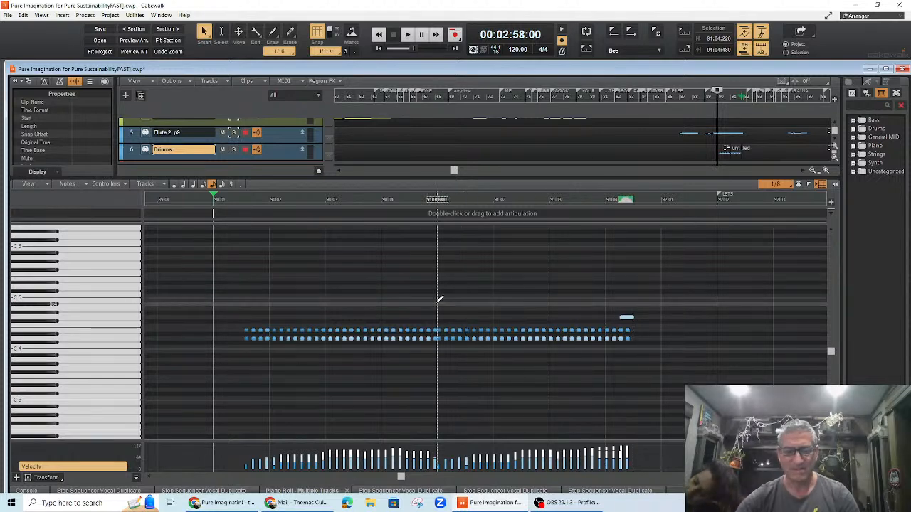
Step: Play the drum fill from bar 90 once more and save the project
{"action": "key", "text": "space"}
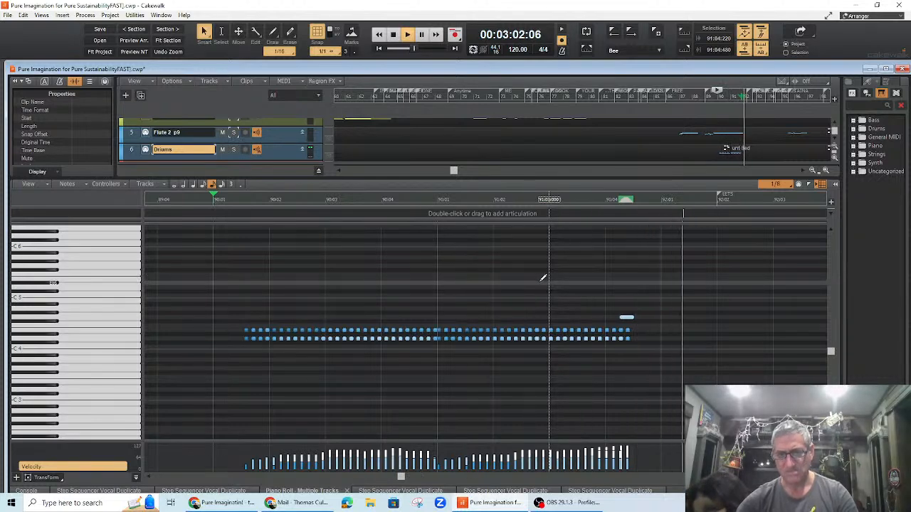
{"action": "key", "text": "space"}
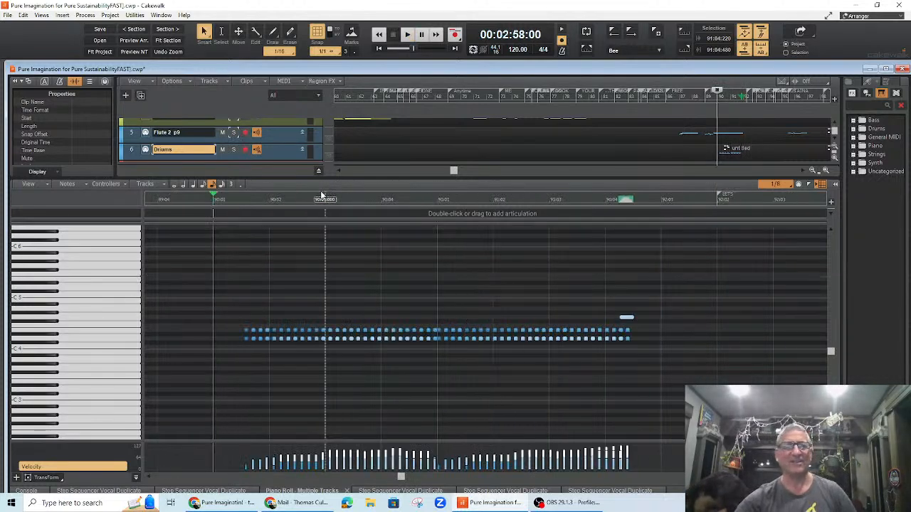
{"action": "left_click", "coordinate": [9, 17]}
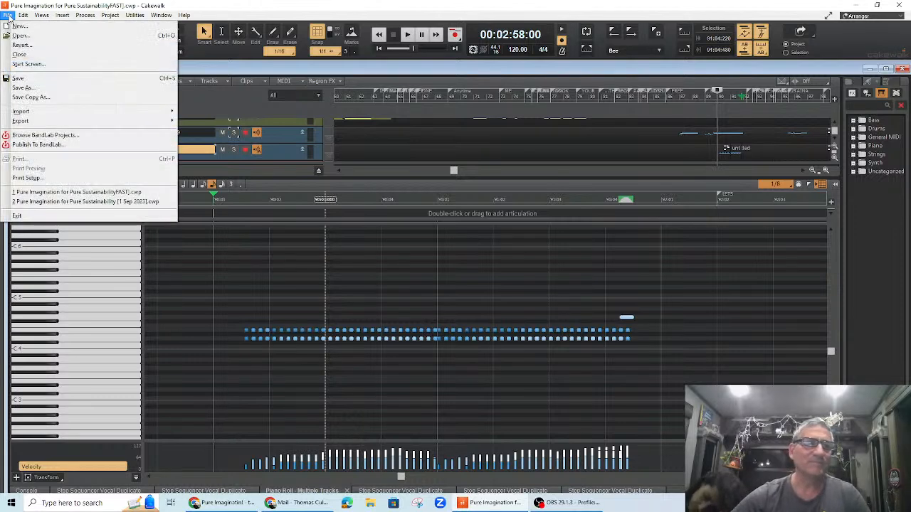
{"action": "left_click", "coordinate": [30, 80]}
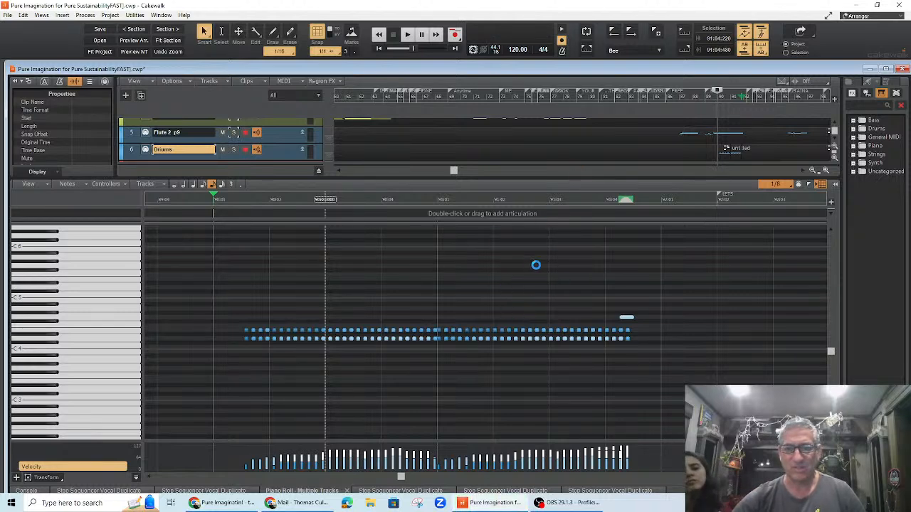
Step: Enlarge the track view, scroll back to bar 52, and show the 3 Horns P8 clip in the piano roll
{"action": "left_click", "coordinate": [541, 190]}
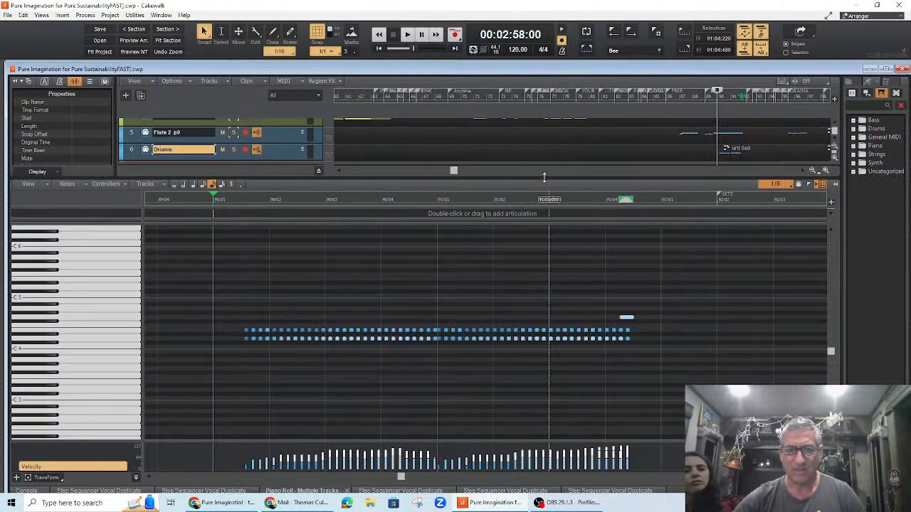
{"action": "left_click_drag", "start_coordinate": [544, 279], "coordinate": [545, 282]}
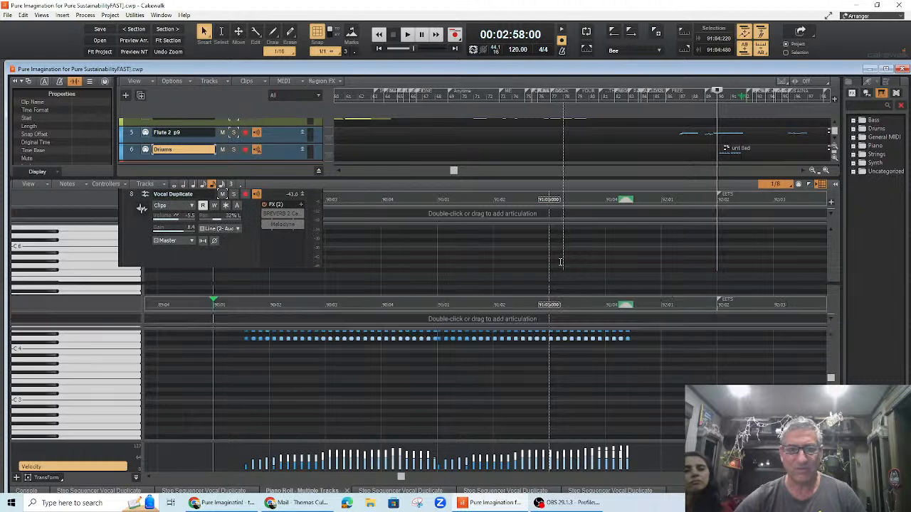
{"action": "scroll", "coordinate": [463, 217], "scroll_direction": "up", "scroll_amount": 5}
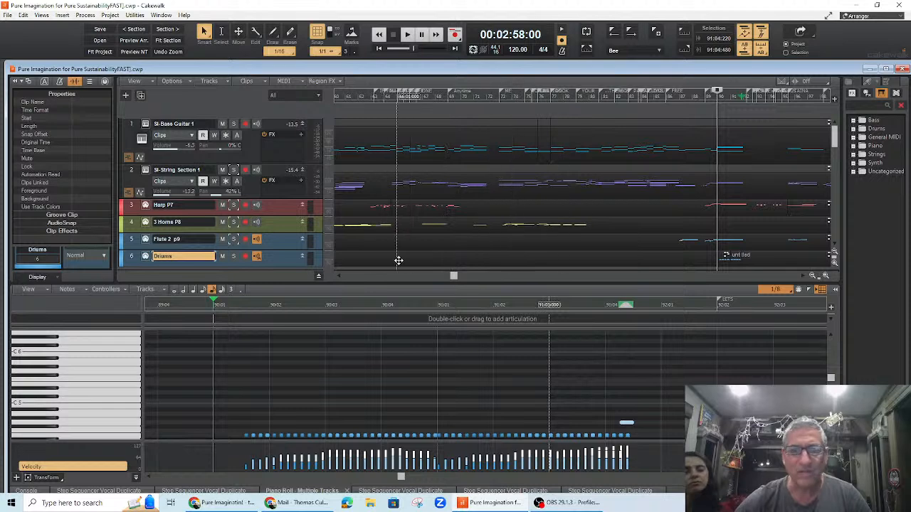
{"action": "left_click_drag", "start_coordinate": [453, 277], "coordinate": [432, 277]}
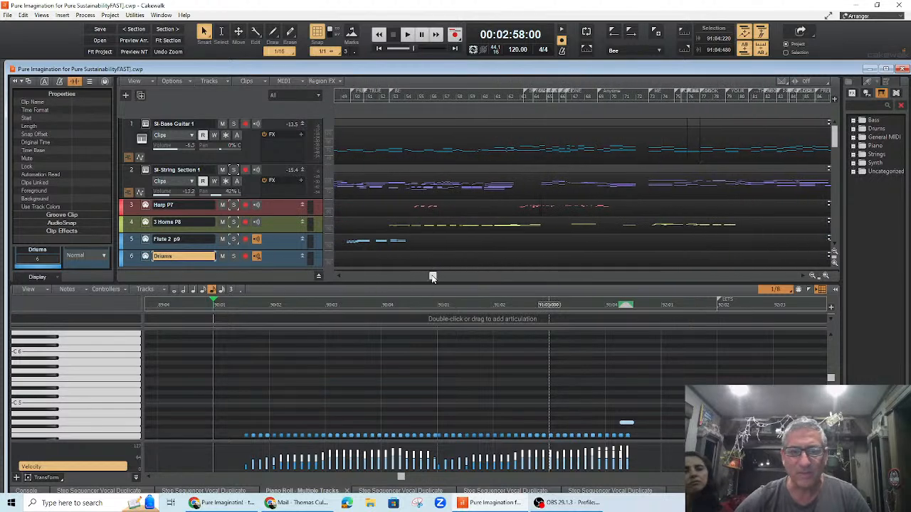
{"action": "left_click", "coordinate": [390, 100]}
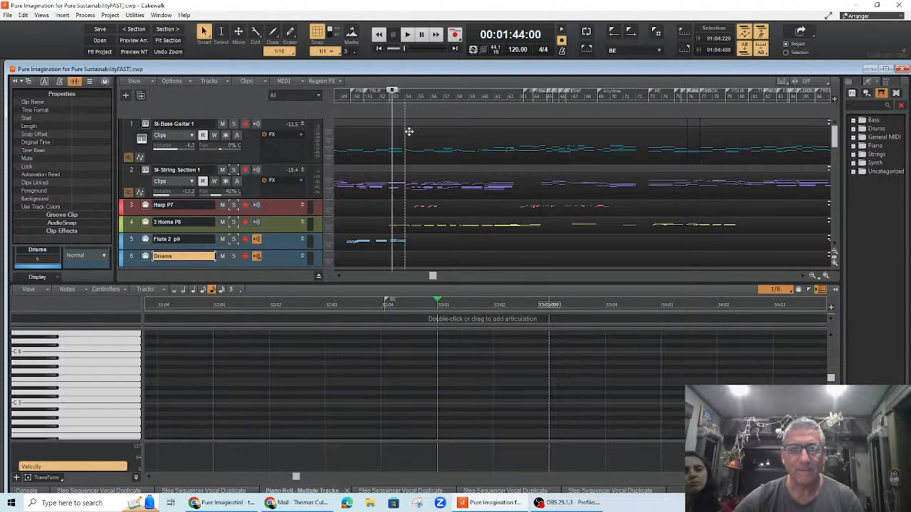
{"action": "left_click", "coordinate": [468, 225]}
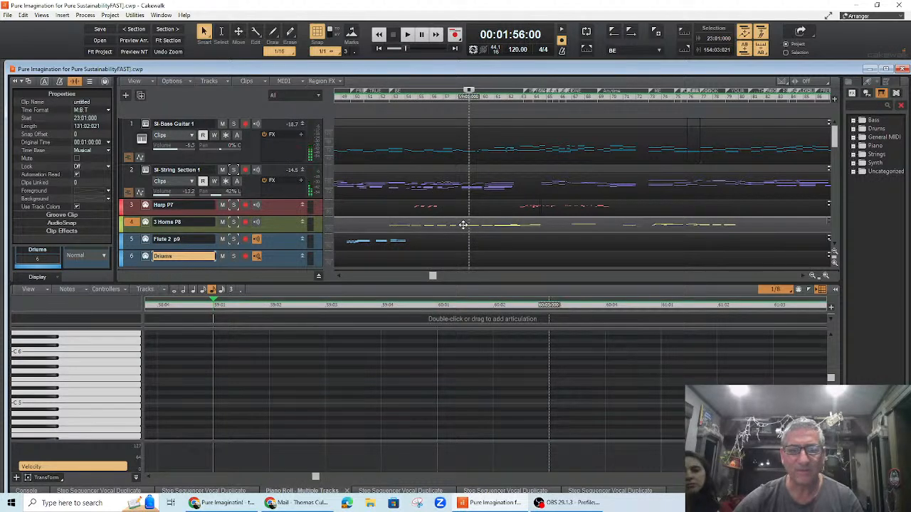
{"action": "scroll", "coordinate": [601, 340], "scroll_direction": "up", "scroll_amount": 3}
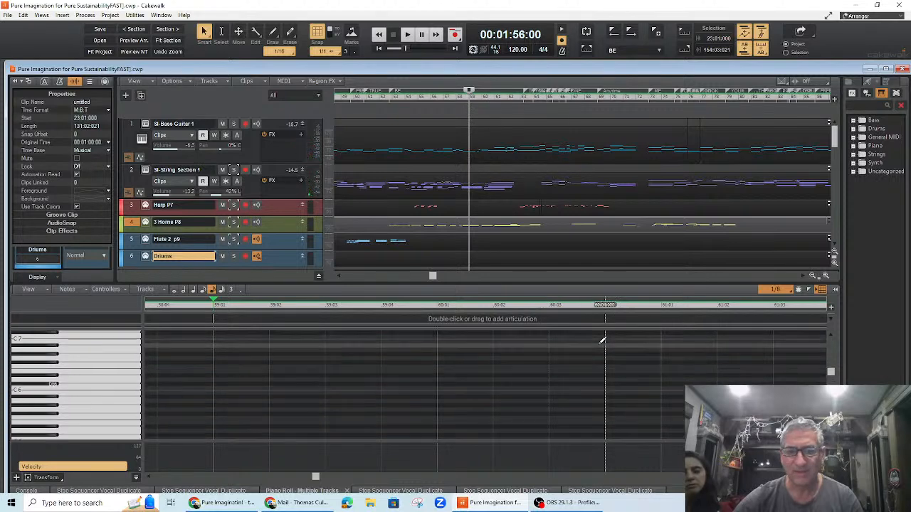
{"action": "scroll", "coordinate": [602, 339], "scroll_direction": "up", "scroll_amount": 2}
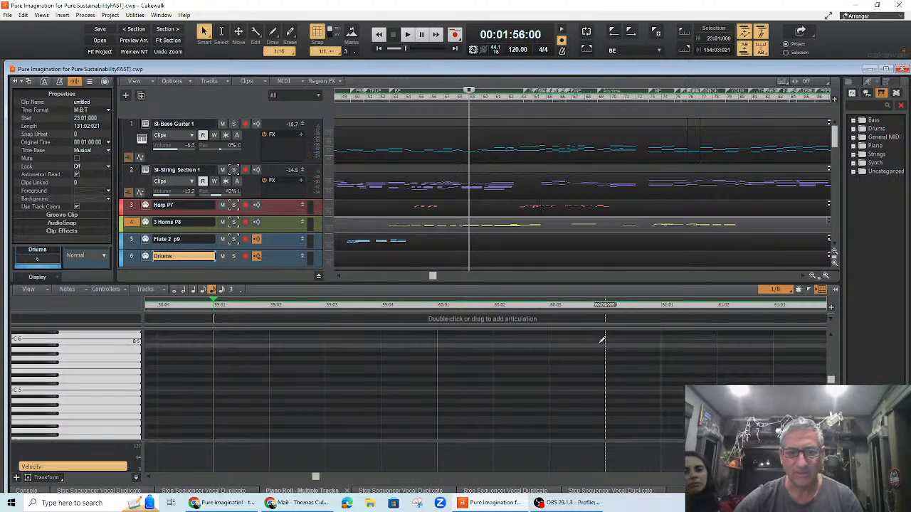
{"action": "scroll", "coordinate": [602, 340], "scroll_direction": "up", "scroll_amount": 1}
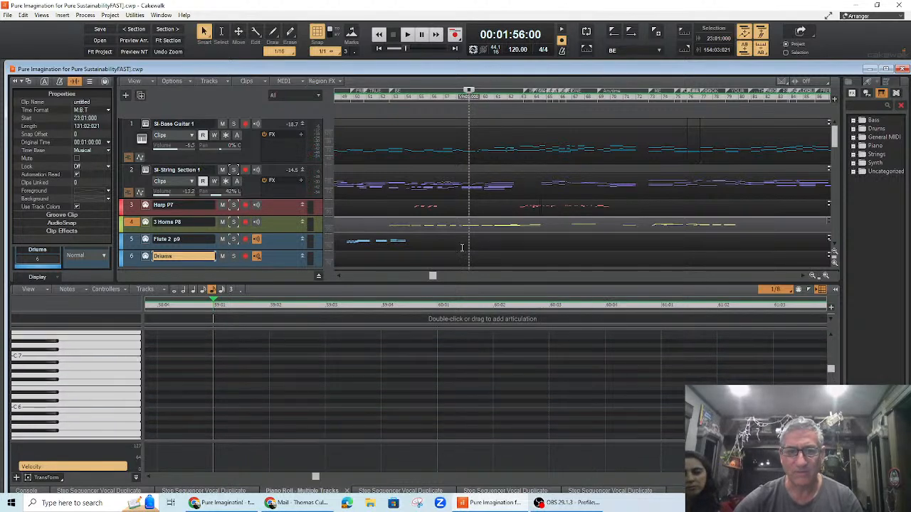
{"action": "left_click", "coordinate": [390, 95]}
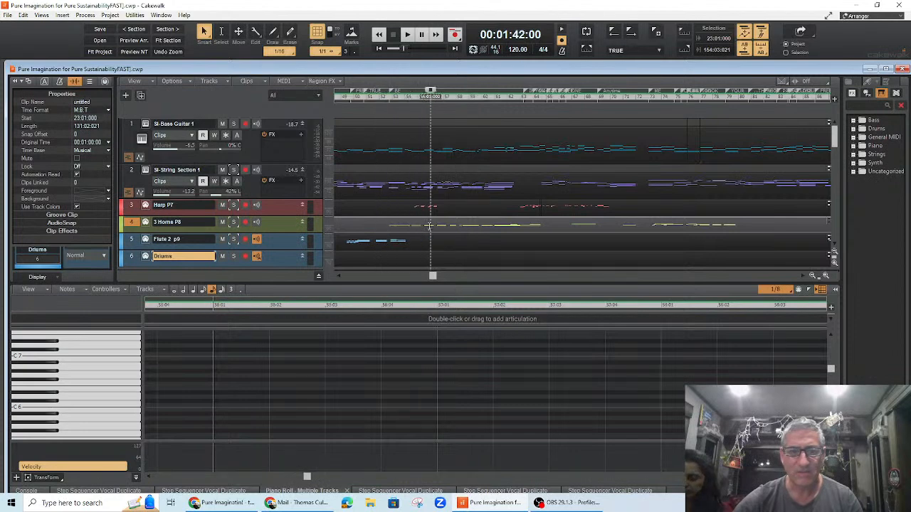
{"action": "left_click", "coordinate": [429, 224]}
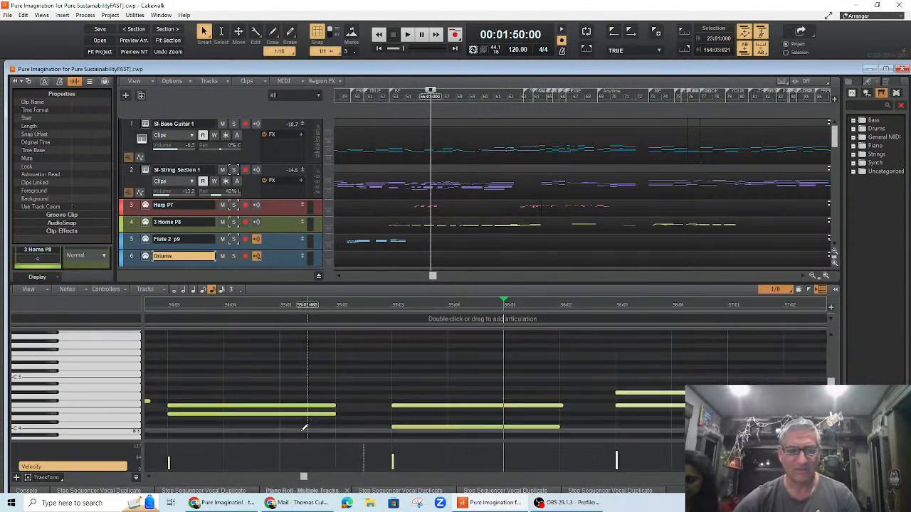
Step: Play the horns part from bar 52 to review its notes
{"action": "left_click", "coordinate": [308, 425]}
{"action": "mouse_move", "coordinate": [303, 481]}
{"action": "left_mouse_down"}
{"action": "mouse_move", "coordinate": [285, 480]}
{"action": "mouse_move", "coordinate": [294, 482]}
{"action": "left_mouse_up"}
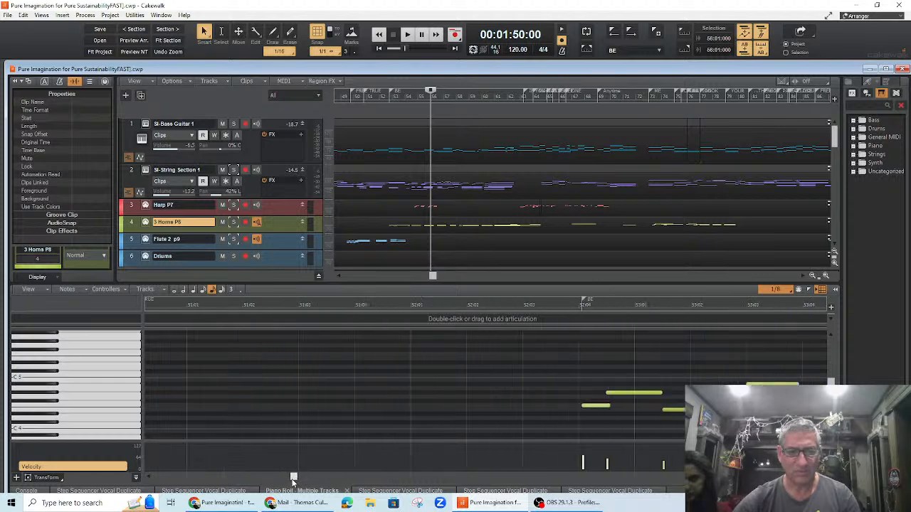
{"action": "left_click", "coordinate": [454, 306]}
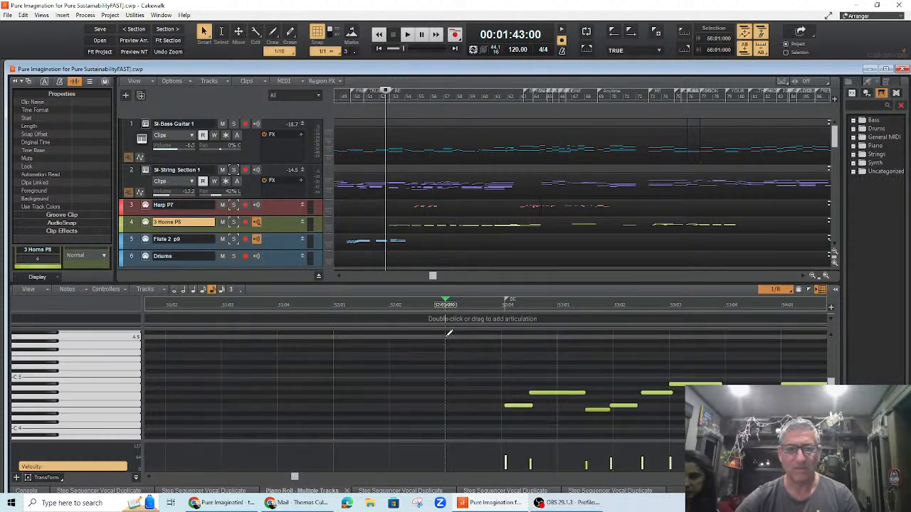
{"action": "key", "text": "space"}
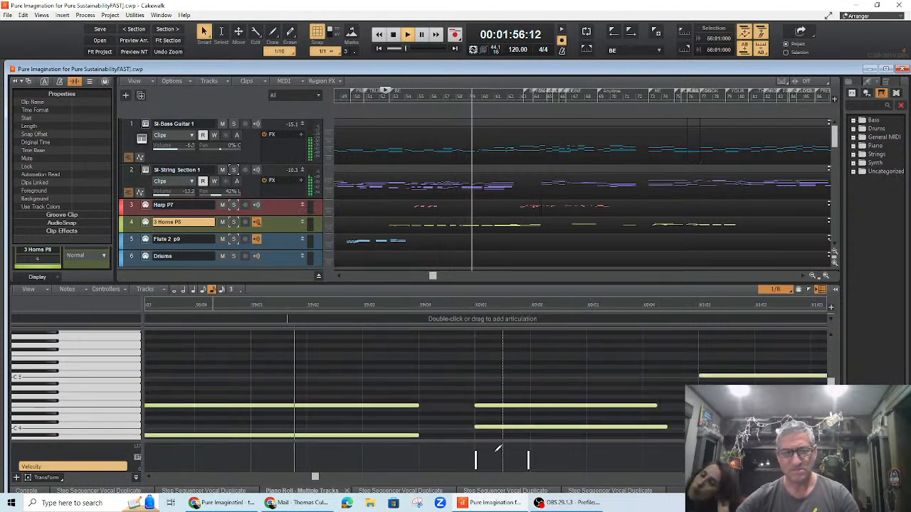
{"action": "key", "text": "space"}
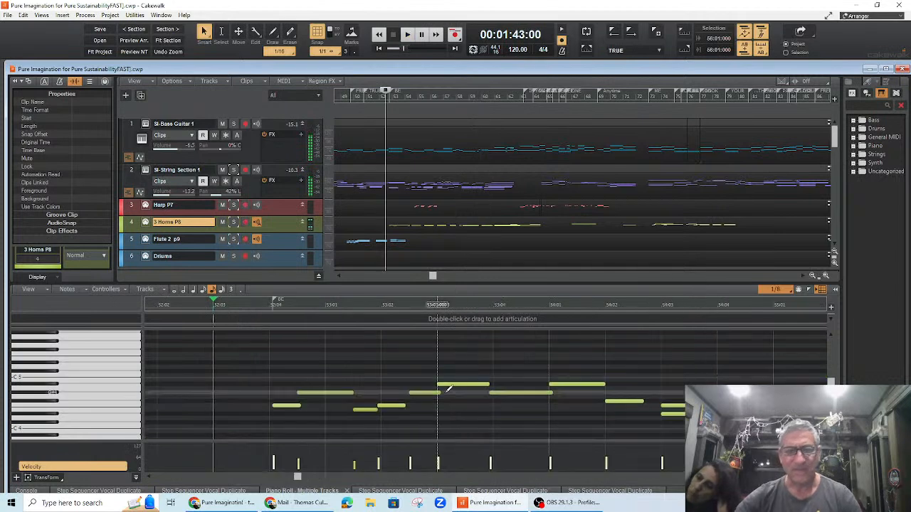
Step: Open the Console view below the track view
{"action": "left_click", "coordinate": [629, 305]}
{"action": "left_click", "coordinate": [627, 303]}
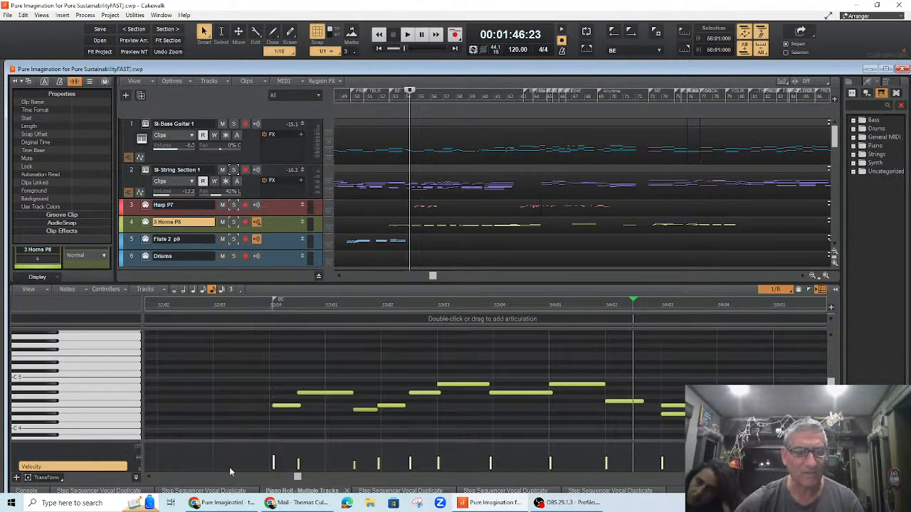
{"action": "left_click", "coordinate": [41, 15]}
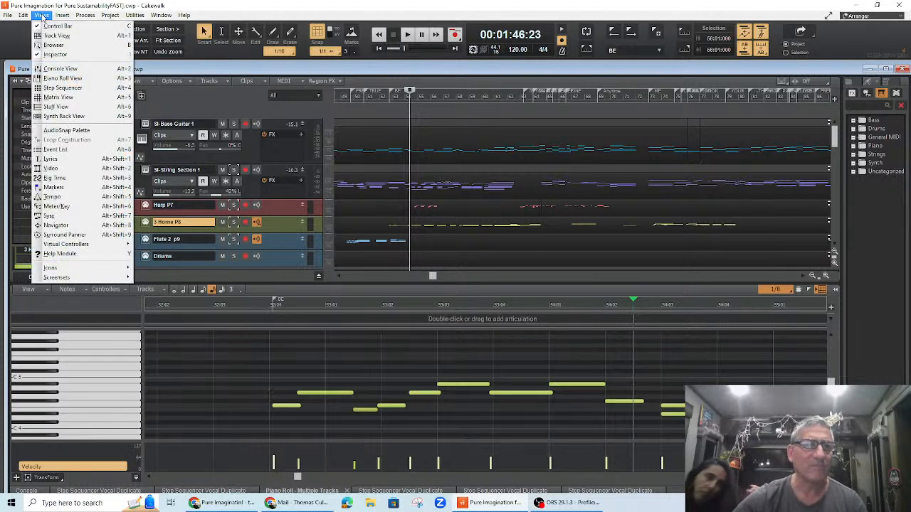
{"action": "left_click", "coordinate": [58, 69]}
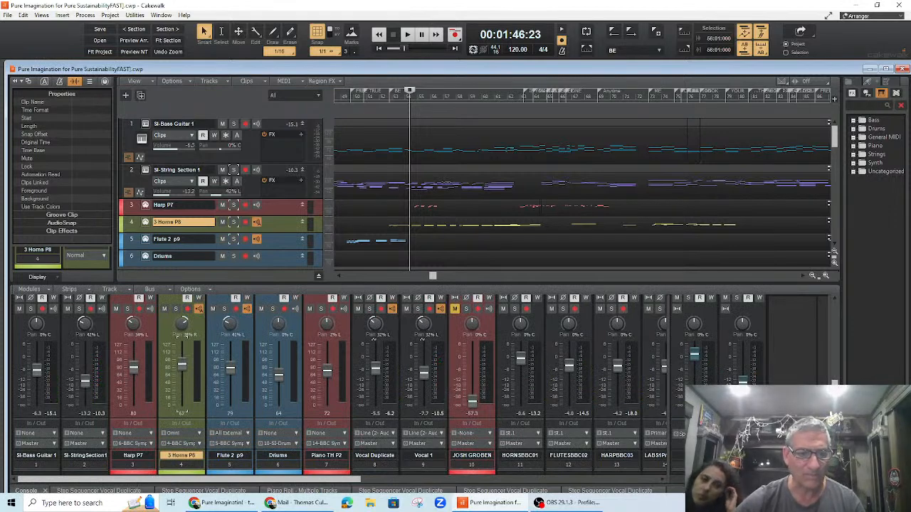
Step: Select the 3 Horns P8 clip and open it in the piano roll at bar 57
{"action": "left_click", "coordinate": [444, 226]}
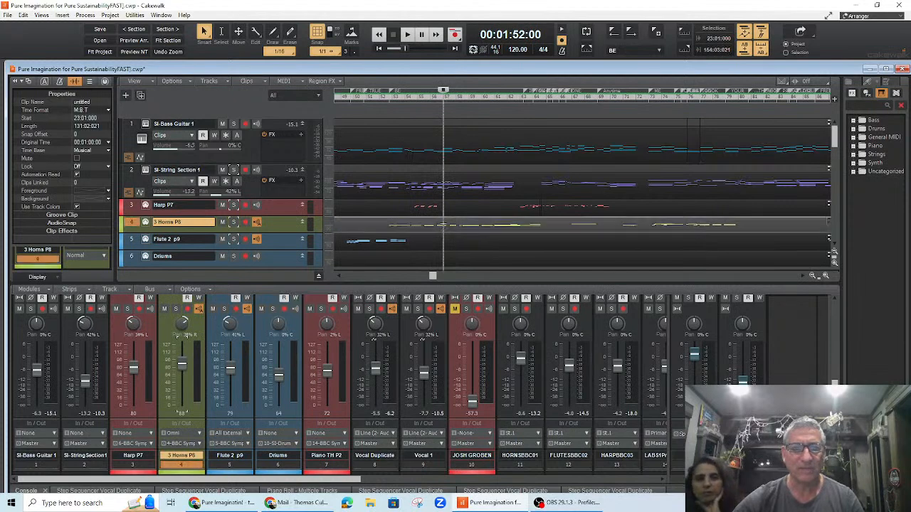
{"action": "right_click", "coordinate": [444, 226]}
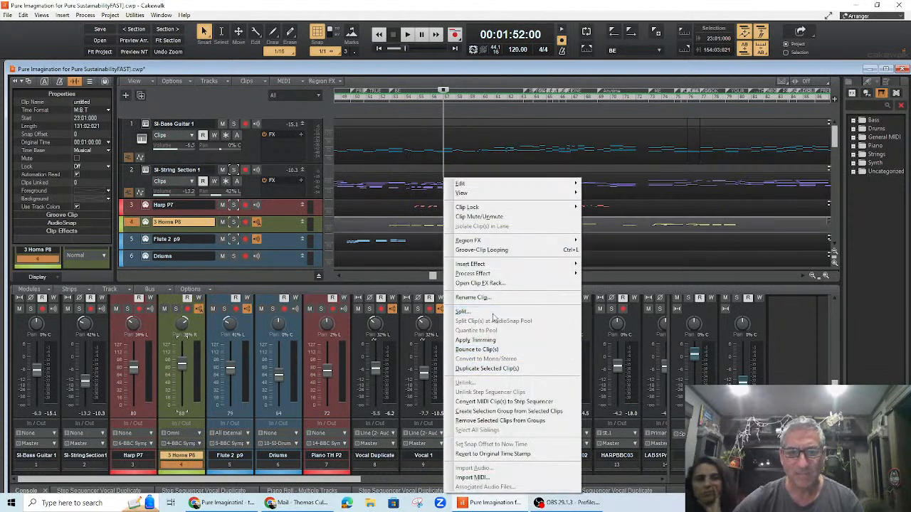
{"action": "mouse_move", "coordinate": [504, 194]}
{"action": "left_click", "coordinate": [602, 194]}
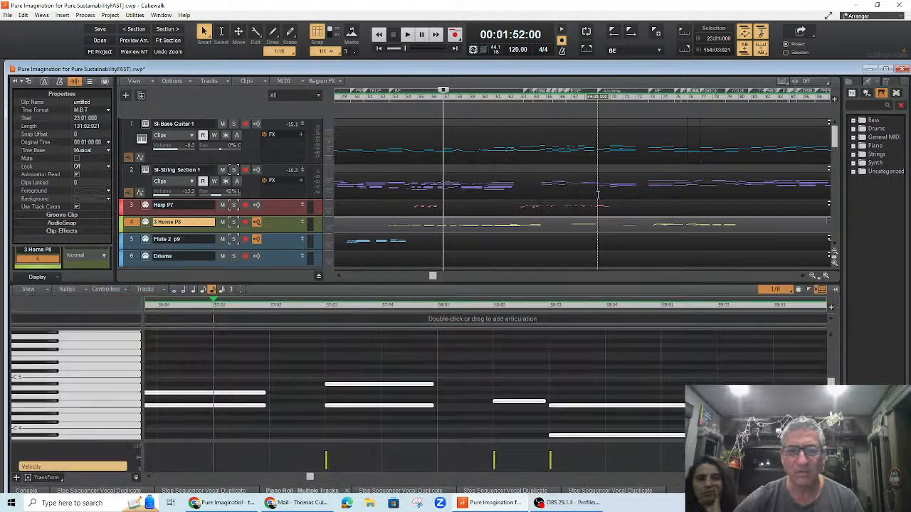
Step: Play the horns part from bar 57 several times to review its notes
{"action": "left_click", "coordinate": [328, 353]}
{"action": "key", "text": "space"}
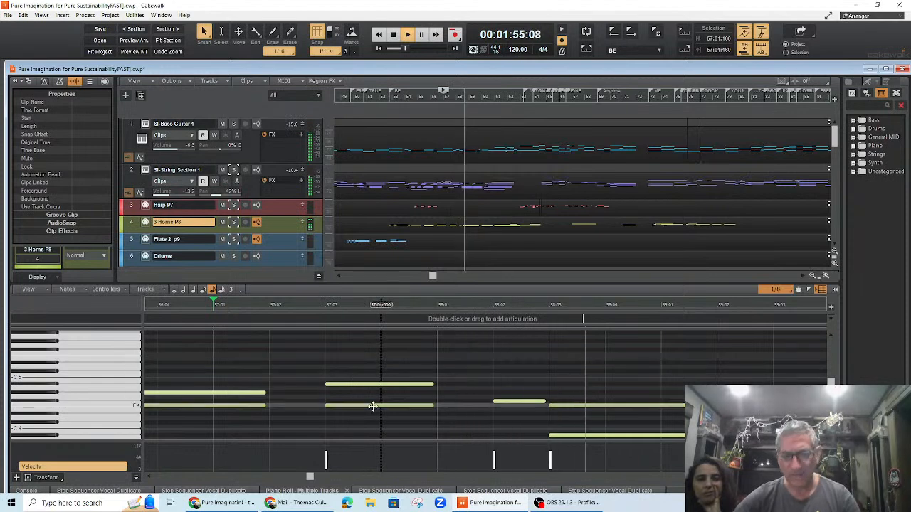
{"action": "left_click_drag", "start_coordinate": [311, 479], "coordinate": [321, 482]}
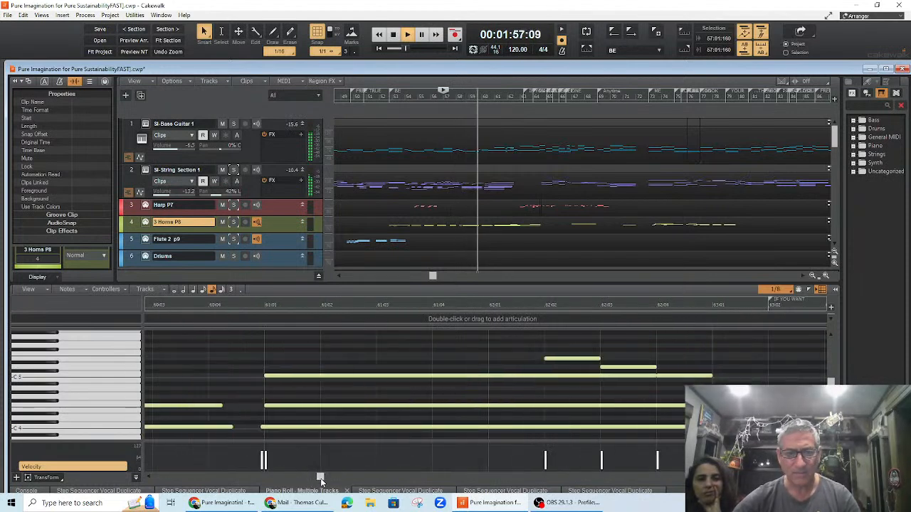
{"action": "key", "text": "space"}
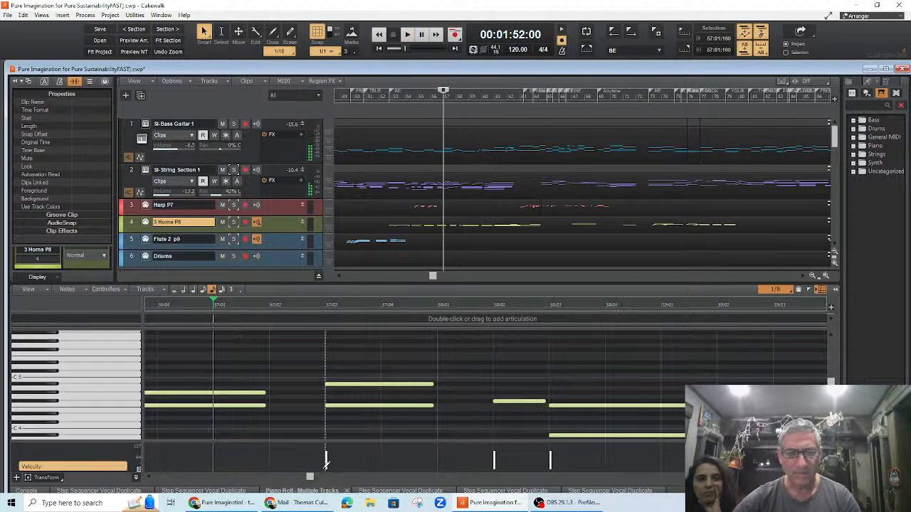
{"action": "key", "text": "space"}
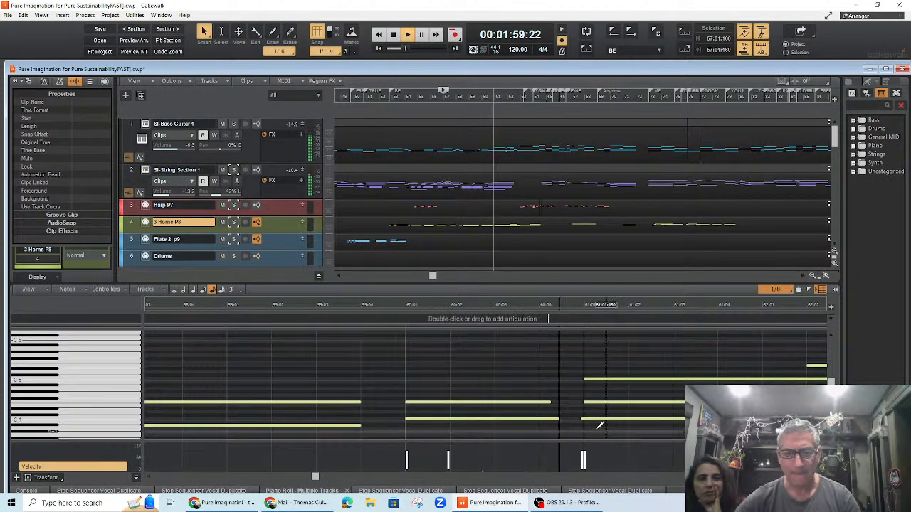
{"action": "key", "text": "space"}
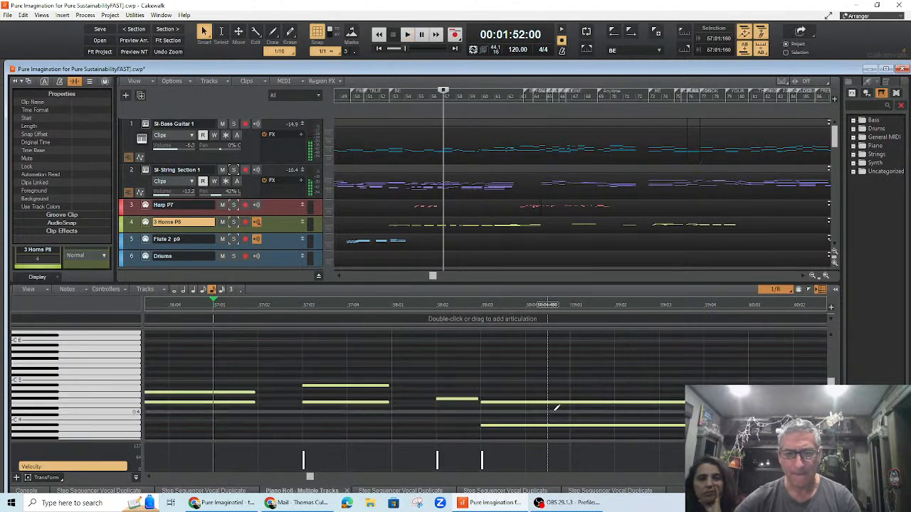
{"action": "key", "text": "space"}
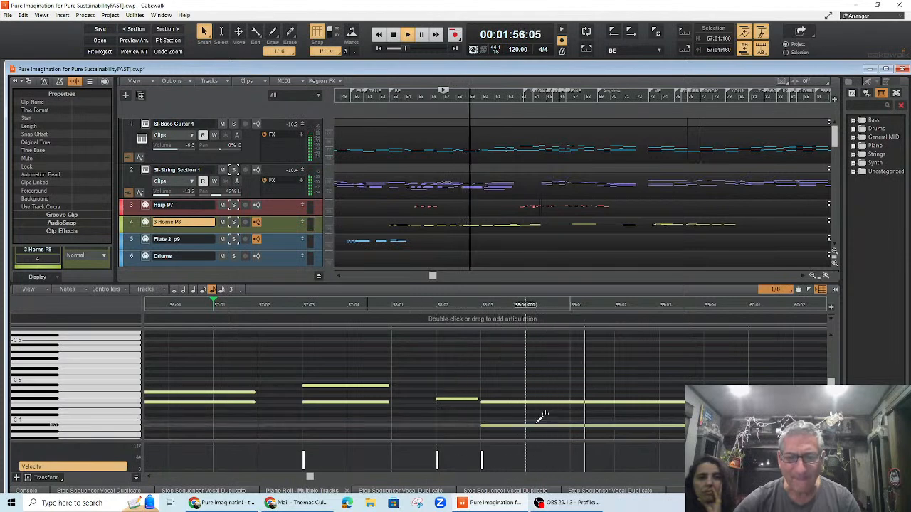
{"action": "key", "text": "space"}
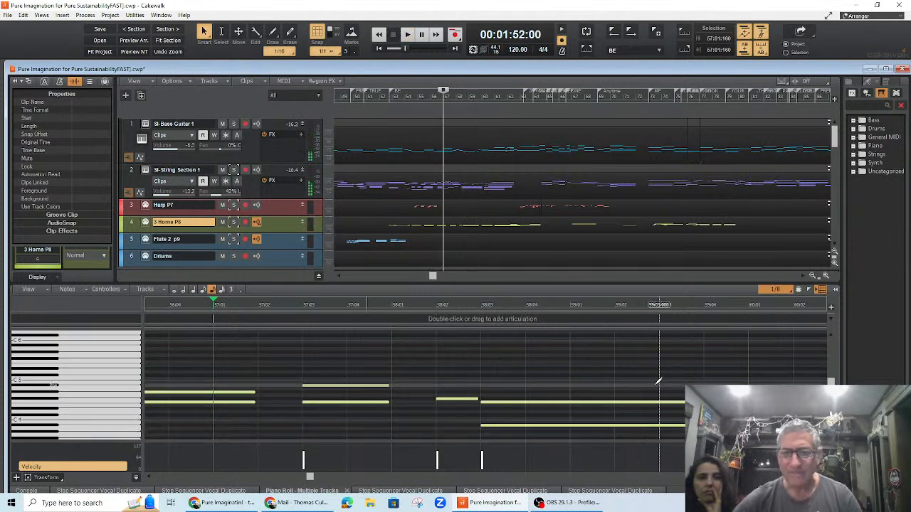
Step: Draw a new horns note starting at bar 59 beat 3 and play it back
{"action": "left_click", "coordinate": [662, 389]}
{"action": "left_click_drag", "start_coordinate": [696, 385], "coordinate": [698, 388]}
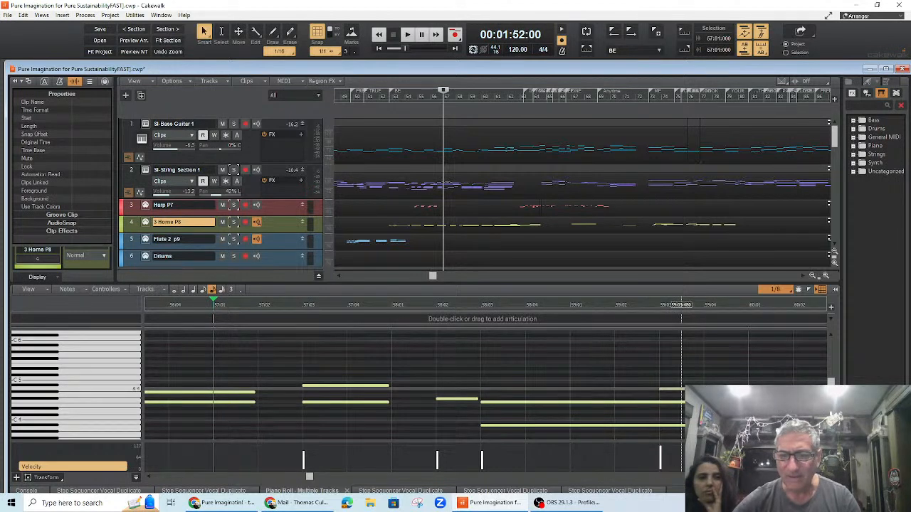
{"action": "left_click", "coordinate": [682, 390]}
{"action": "left_click_drag", "start_coordinate": [683, 391], "coordinate": [684, 392]}
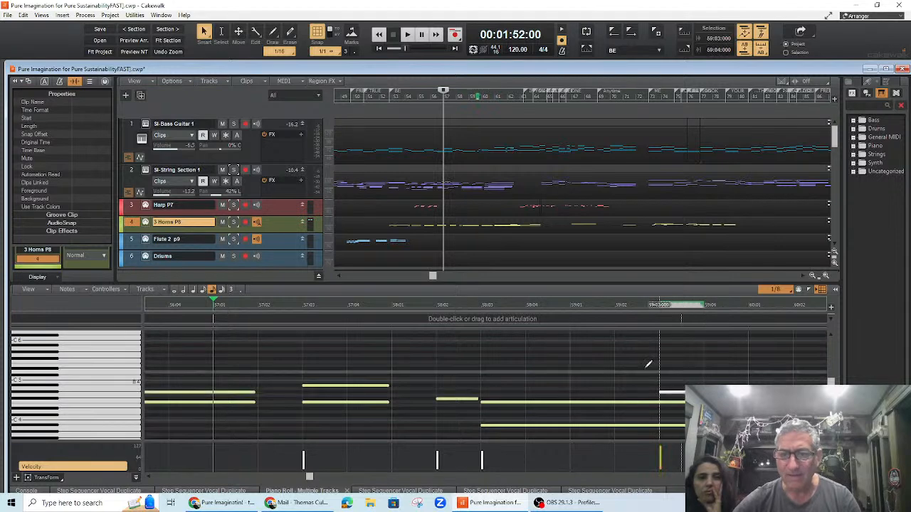
{"action": "key", "text": "space"}
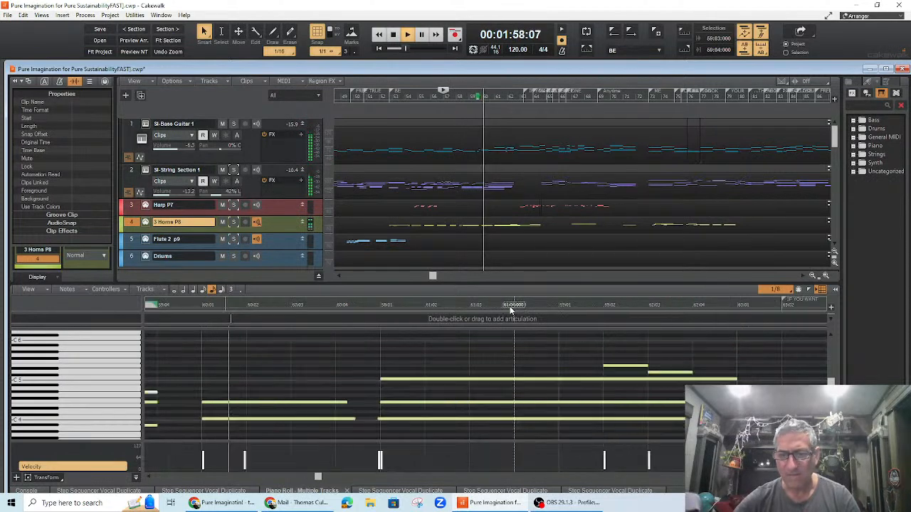
{"action": "key", "text": "space"}
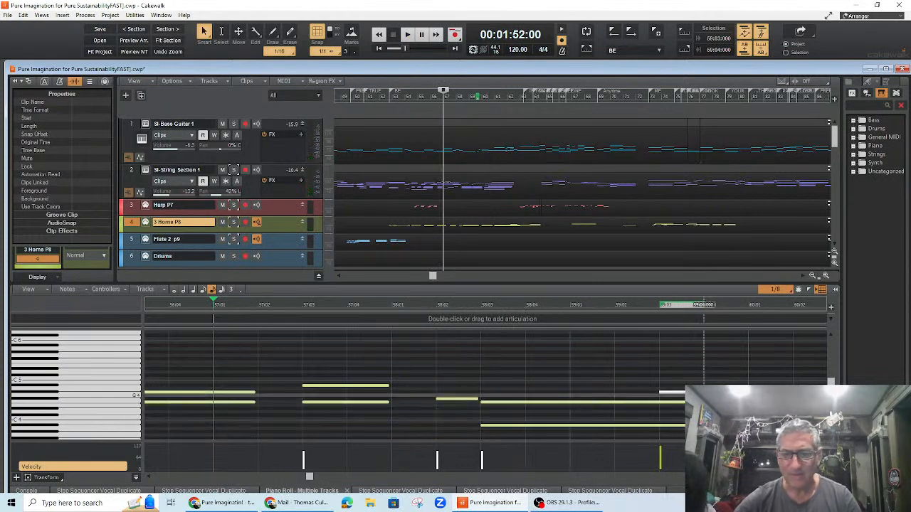
Step: Lengthen the new horns note to reach bar 60 and play the passage
{"action": "left_click_drag", "start_coordinate": [748, 392], "coordinate": [745, 392]}
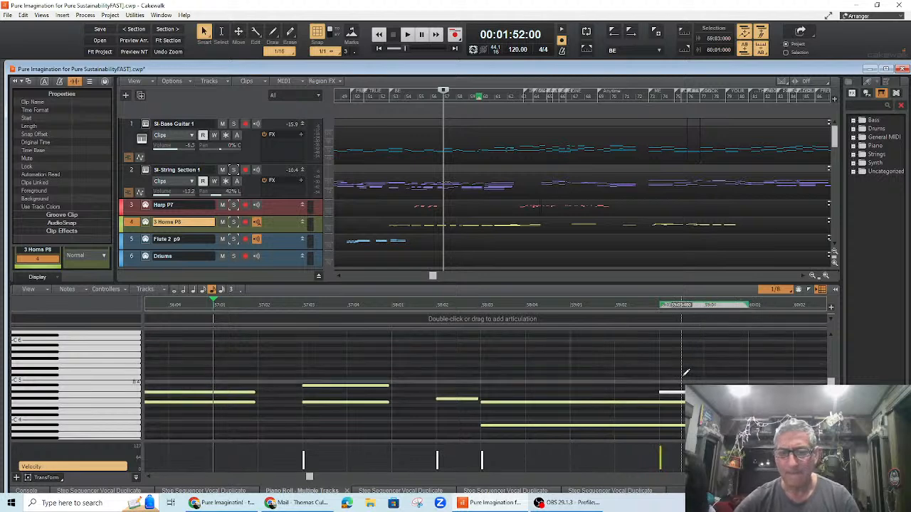
{"action": "key", "text": "space"}
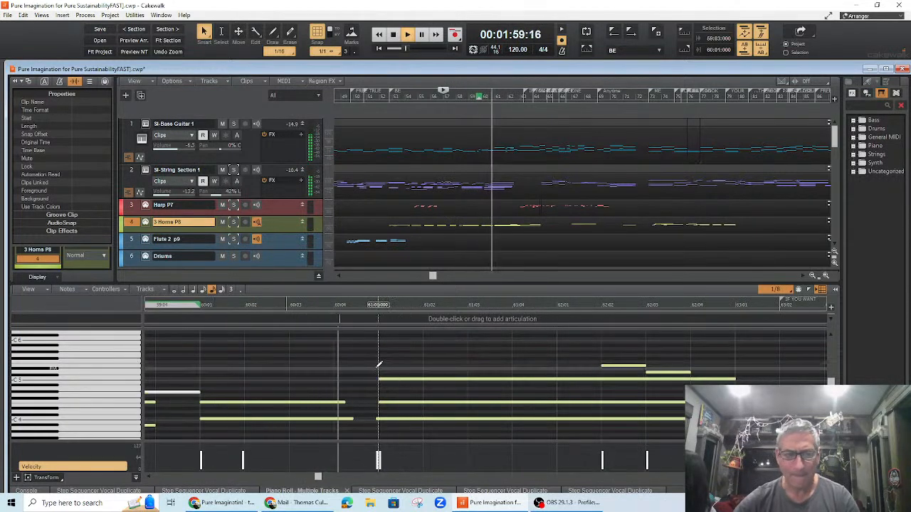
{"action": "key", "text": "space"}
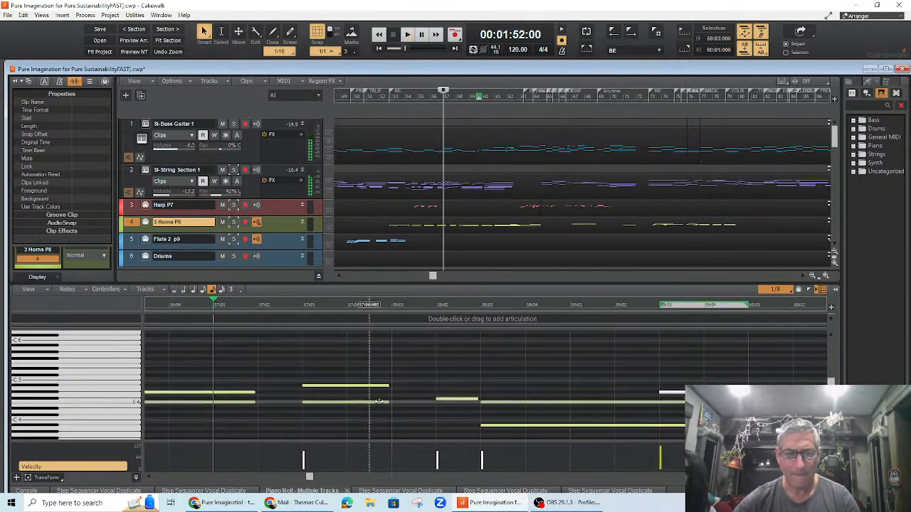
Step: Raise the new horns note to about C5 and play the passage again
{"action": "left_click", "coordinate": [457, 396]}
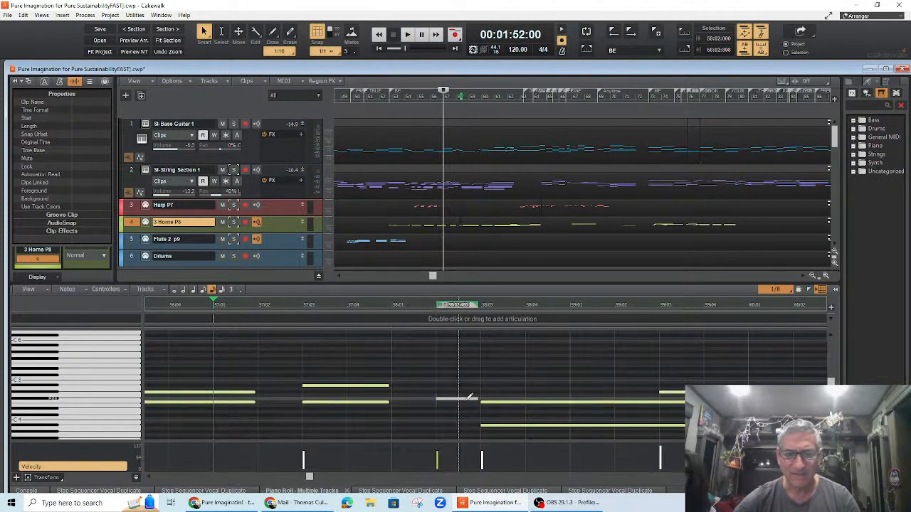
{"action": "left_click_drag", "start_coordinate": [688, 393], "coordinate": [688, 379]}
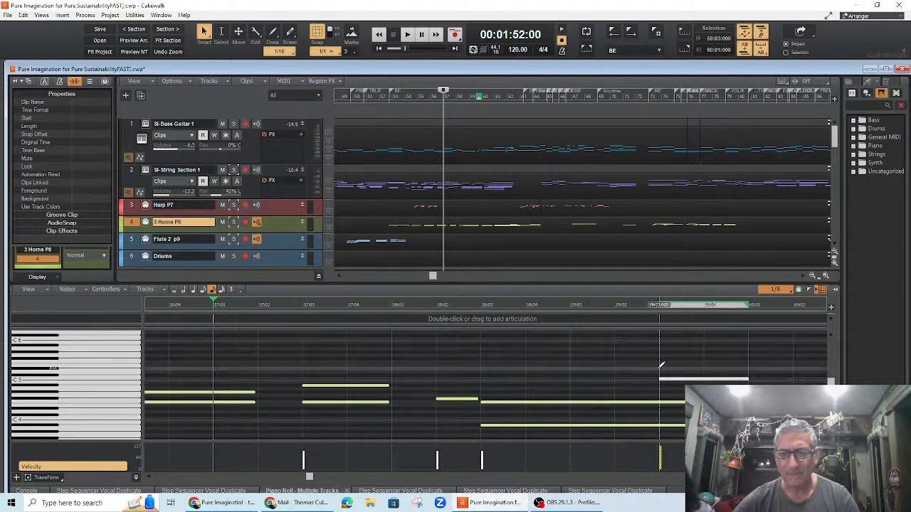
{"action": "key", "text": "space"}
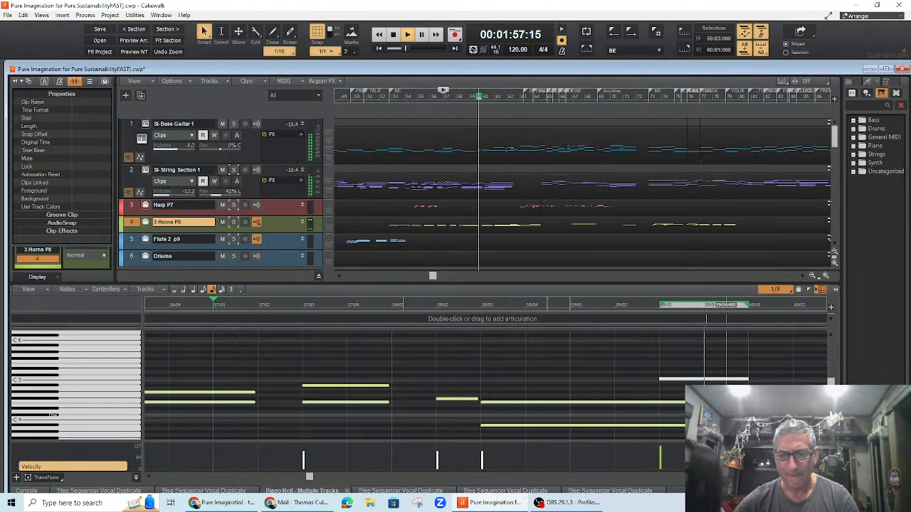
{"action": "key", "text": "space"}
Step: Play the passage from bar 57 again to hear the new note
{"action": "left_click_drag", "start_coordinate": [704, 402], "coordinate": [748, 399]}
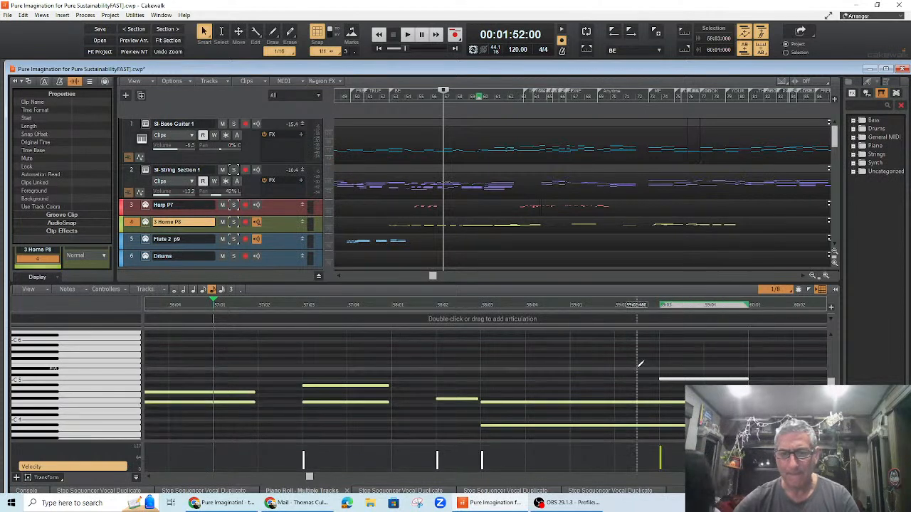
{"action": "key", "text": "space"}
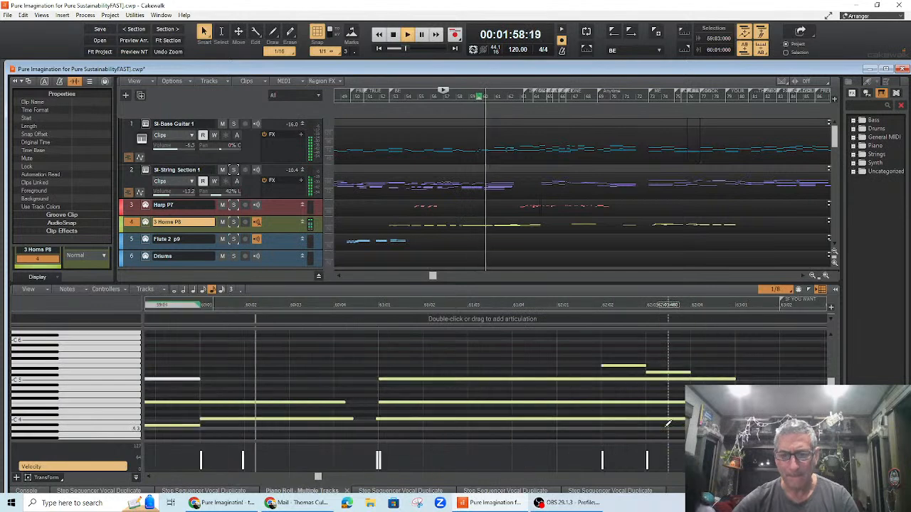
{"action": "key", "text": "space"}
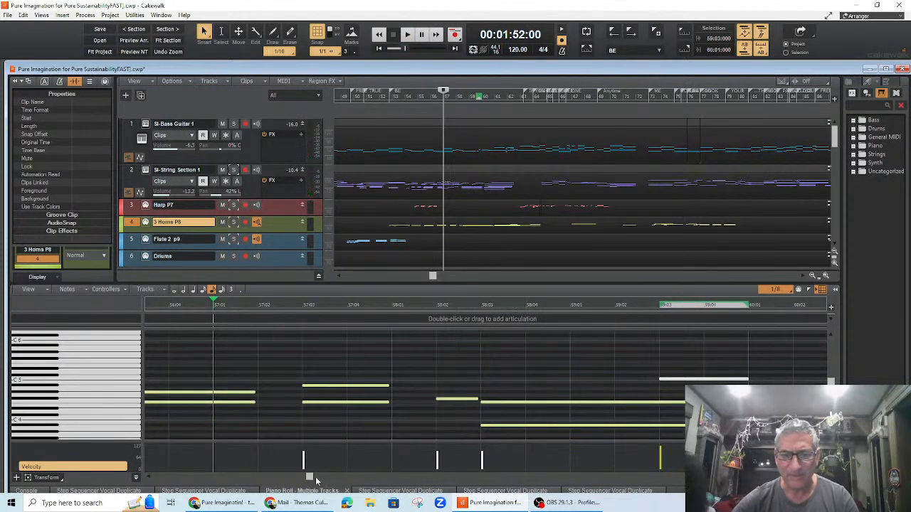
Step: Extend the lower horns note in bar 60 so it reaches bar 61
{"action": "left_click_drag", "start_coordinate": [311, 479], "coordinate": [315, 479]}
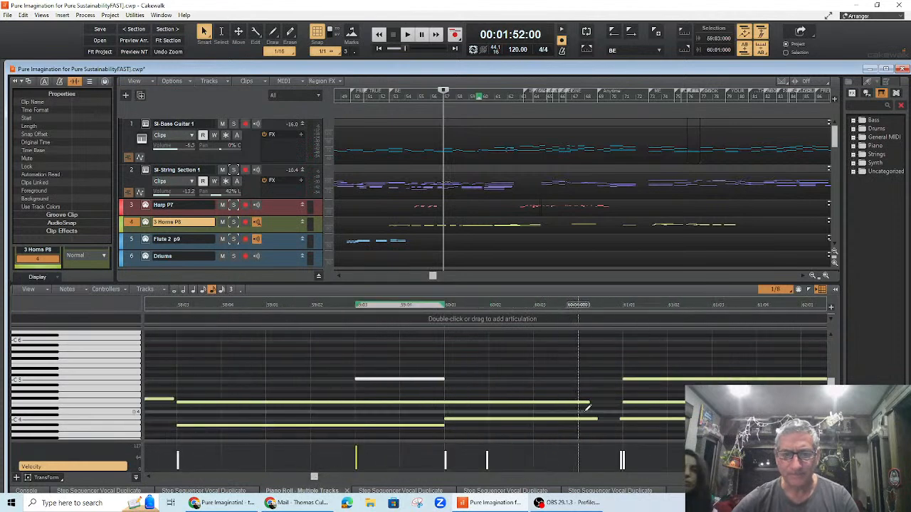
{"action": "mouse_move", "coordinate": [589, 403]}
{"action": "left_mouse_down"}
{"action": "mouse_move", "coordinate": [619, 409]}
{"action": "mouse_move", "coordinate": [624, 420]}
{"action": "left_mouse_up"}
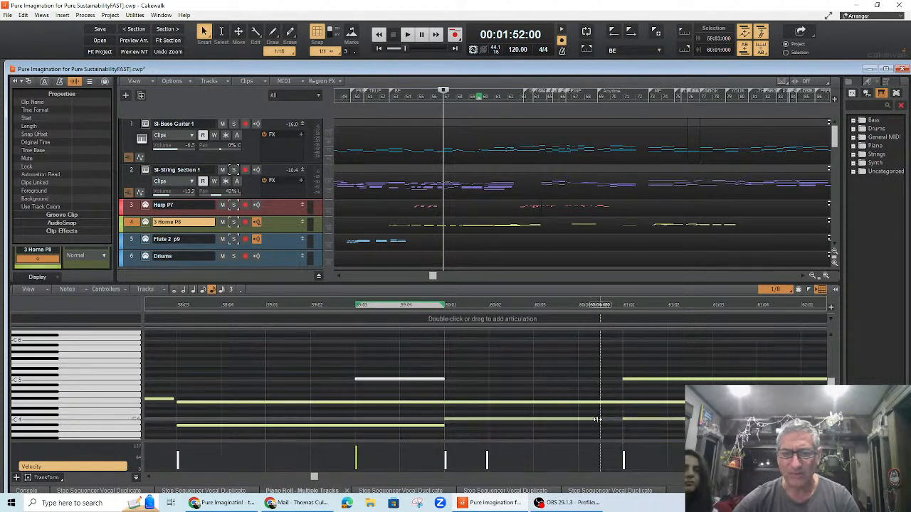
{"action": "left_click_drag", "start_coordinate": [616, 419], "coordinate": [616, 420]}
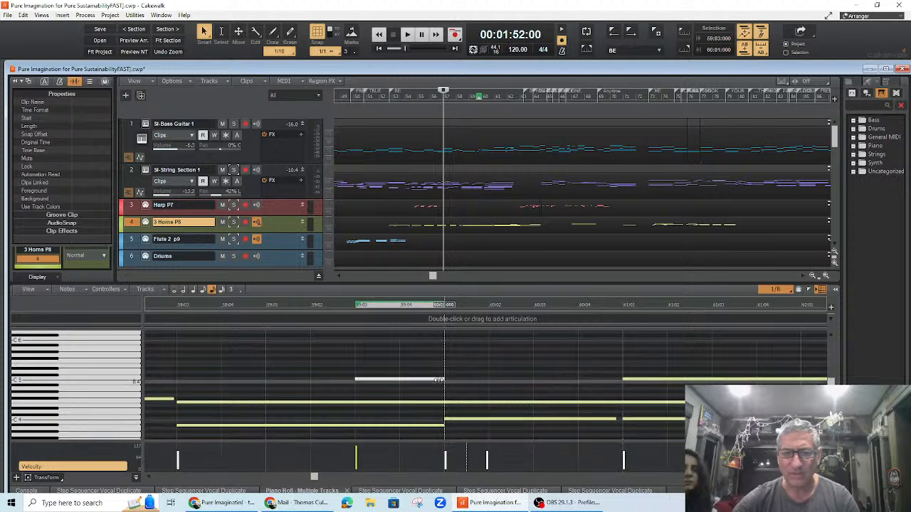
Step: Stretch the new high note through to bar 61, raising its pitch, and play from bar 58
{"action": "left_click_drag", "start_coordinate": [413, 378], "coordinate": [617, 374]}
{"action": "left_click", "coordinate": [196, 304]}
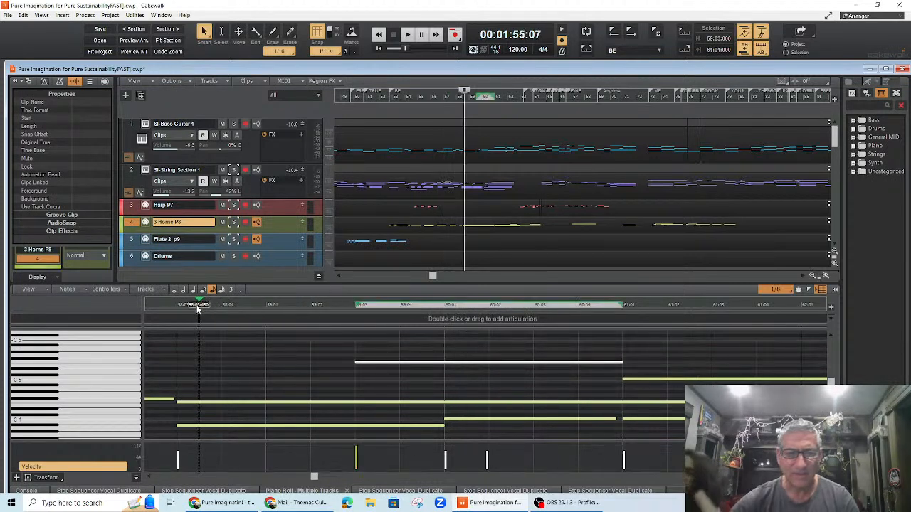
{"action": "key", "text": "space"}
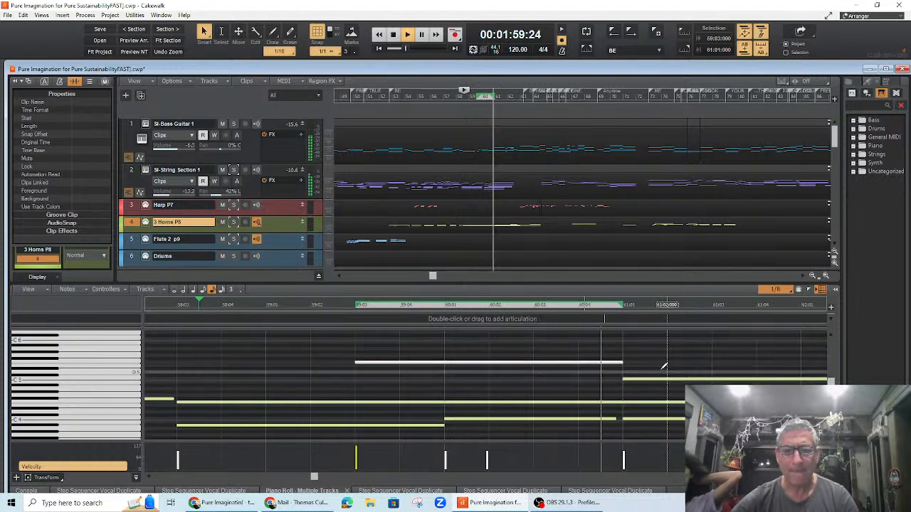
{"action": "key", "text": "space"}
Step: Extend the held high note to about bar 62 beat 3 and play the passage to check it
{"action": "left_click_drag", "start_coordinate": [621, 363], "coordinate": [804, 356]}
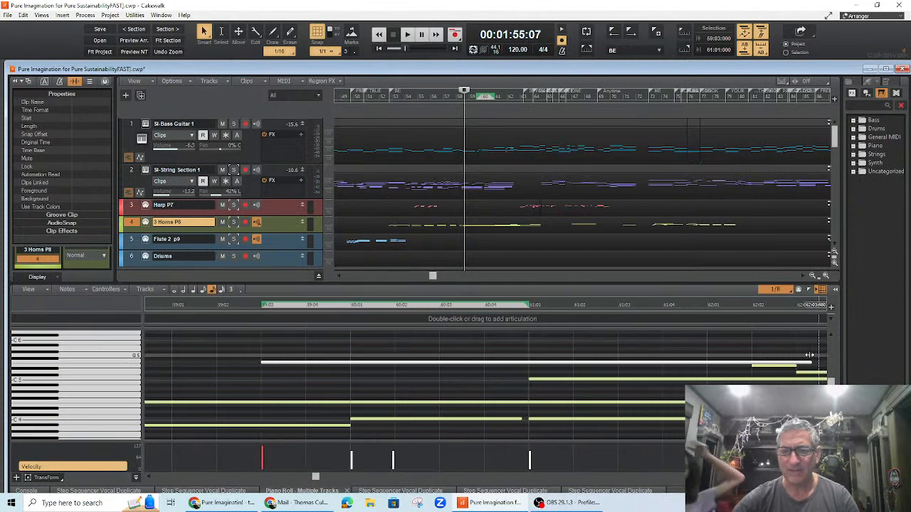
{"action": "left_click_drag", "start_coordinate": [749, 357], "coordinate": [752, 358]}
{"action": "left_click", "coordinate": [217, 304]}
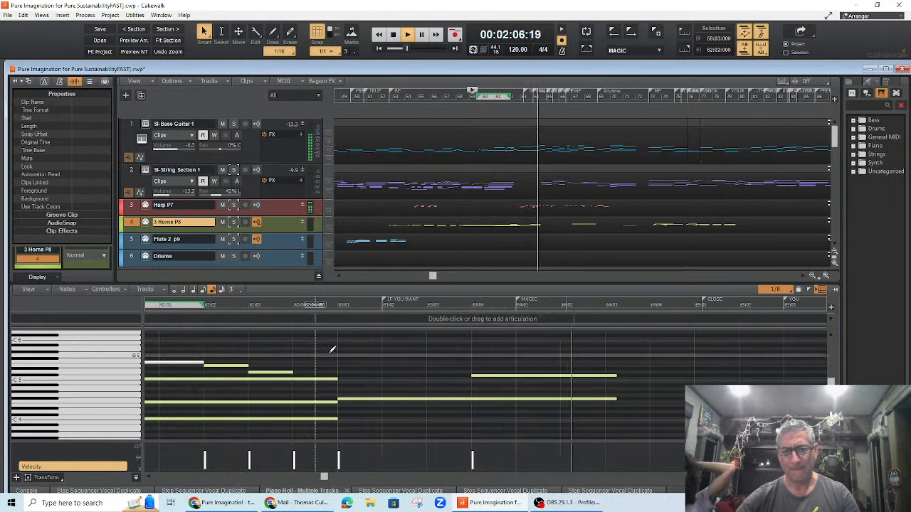
{"action": "key", "text": "space"}
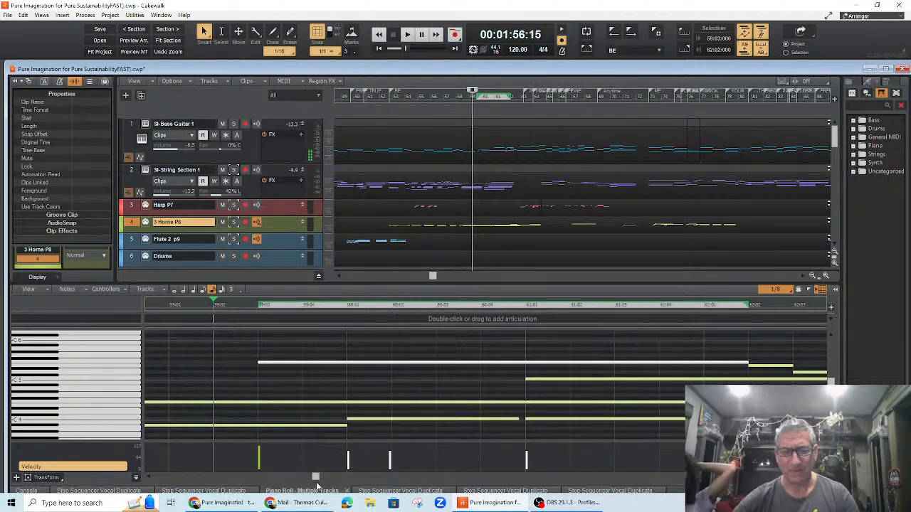
{"action": "left_click_drag", "start_coordinate": [316, 478], "coordinate": [326, 478]}
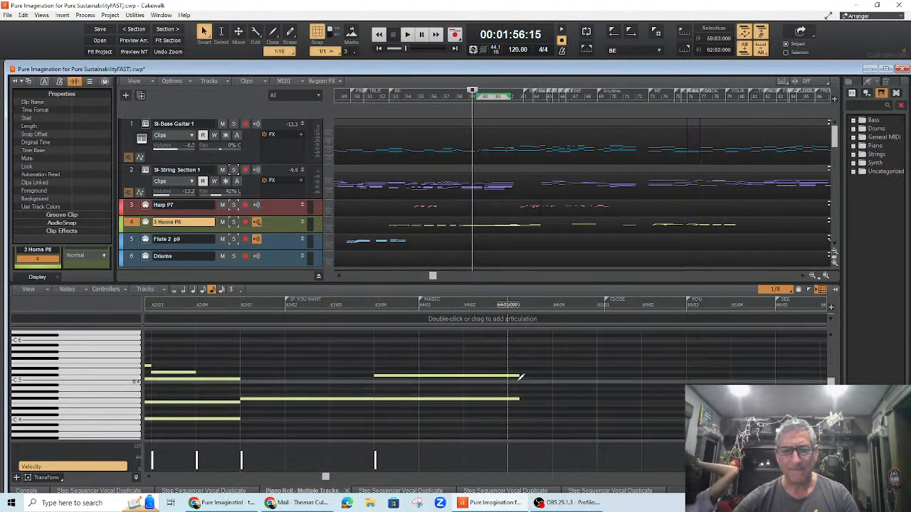
Step: Shorten the held high horns note so it ends at bar 64, and play from bar 63 beat 2 to check it
{"action": "left_click_drag", "start_coordinate": [491, 379], "coordinate": [418, 375]}
{"action": "left_click", "coordinate": [305, 303]}
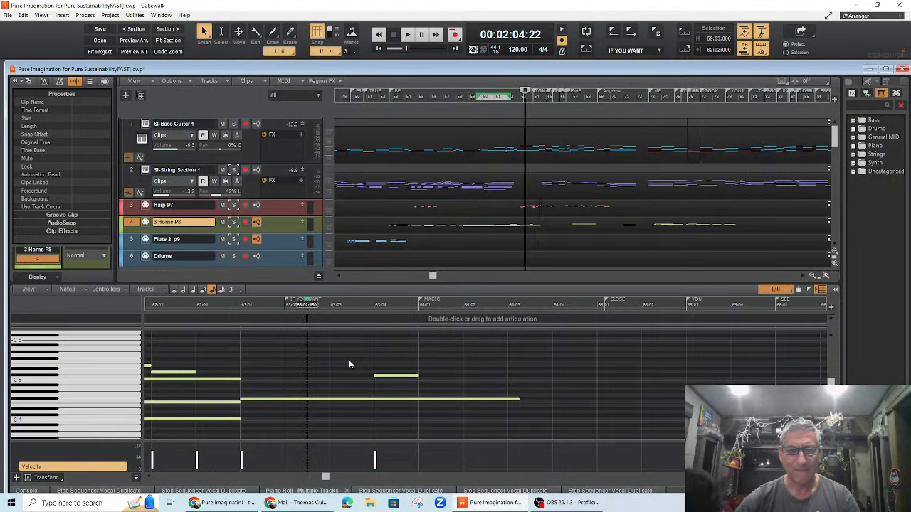
{"action": "key", "text": "space"}
{"action": "key", "text": "space"}
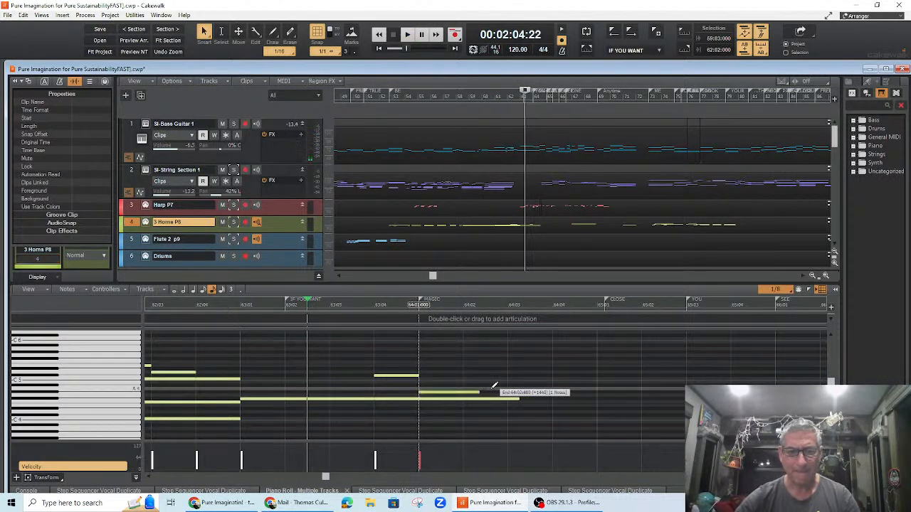
Step: Add a horns note from bar 64 to about beat 3 and play the passage from bar 62 beat 4
{"action": "left_click_drag", "start_coordinate": [496, 388], "coordinate": [459, 379]}
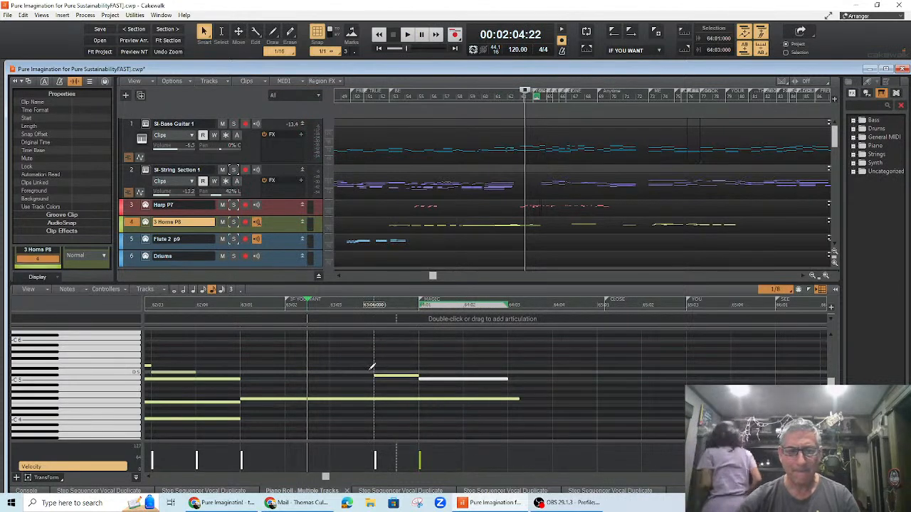
{"action": "key", "text": "space"}
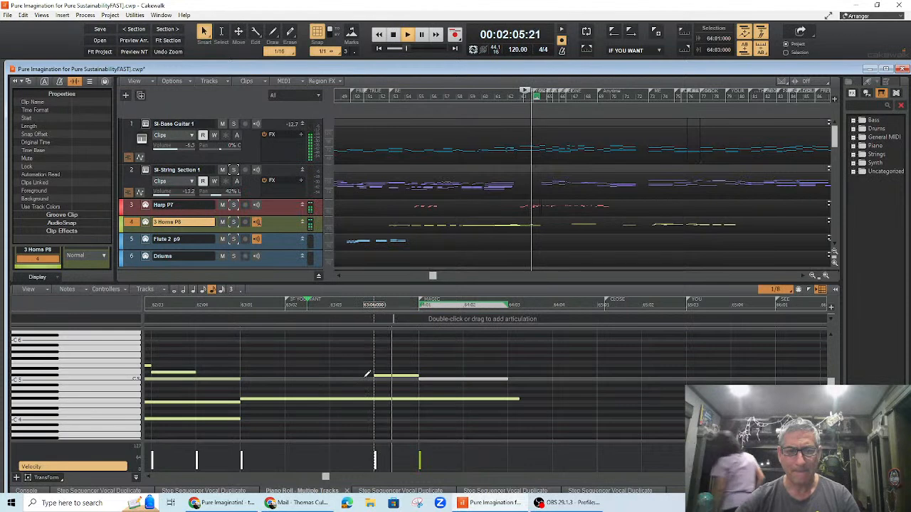
{"action": "key", "text": "space"}
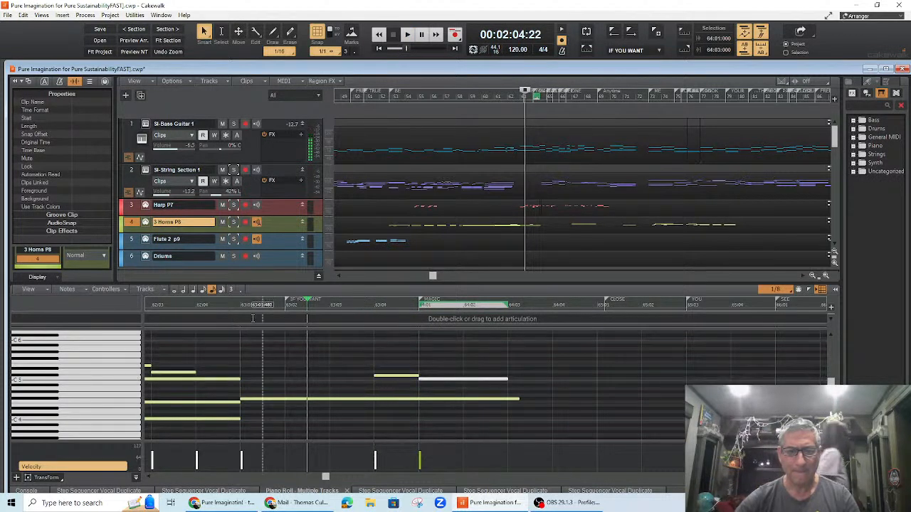
{"action": "left_click", "coordinate": [191, 305]}
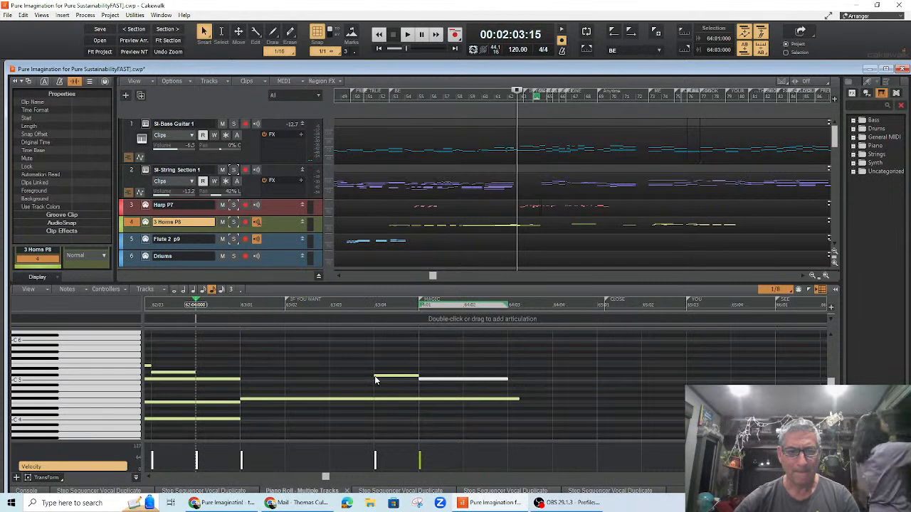
{"action": "key", "text": "space"}
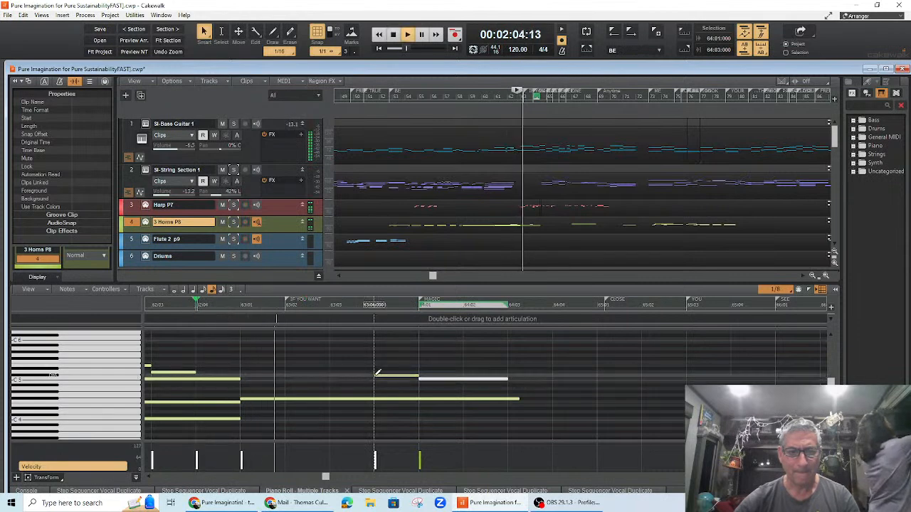
{"action": "key", "text": "space"}
Step: Extend the upper bar 63 note back so it starts on beat 2, and play the passage
{"action": "left_click_drag", "start_coordinate": [373, 376], "coordinate": [289, 371]}
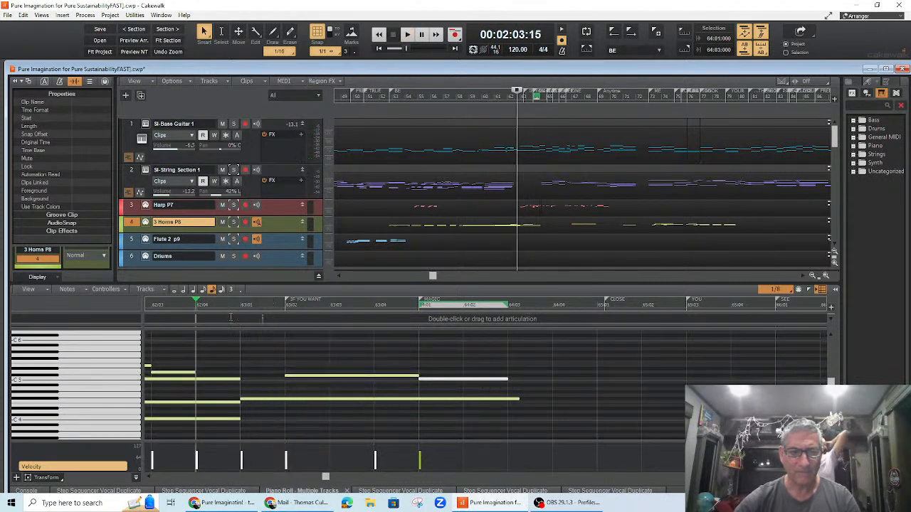
{"action": "key", "text": "space"}
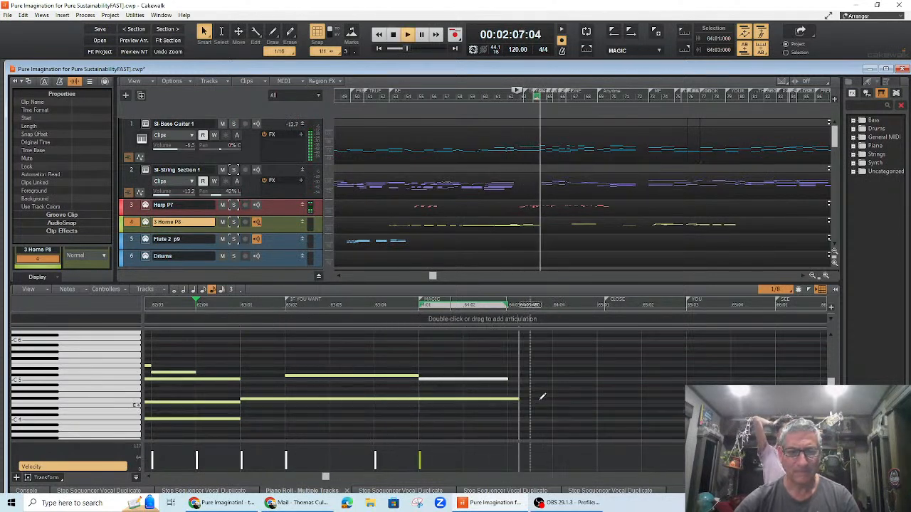
{"action": "key", "text": "space"}
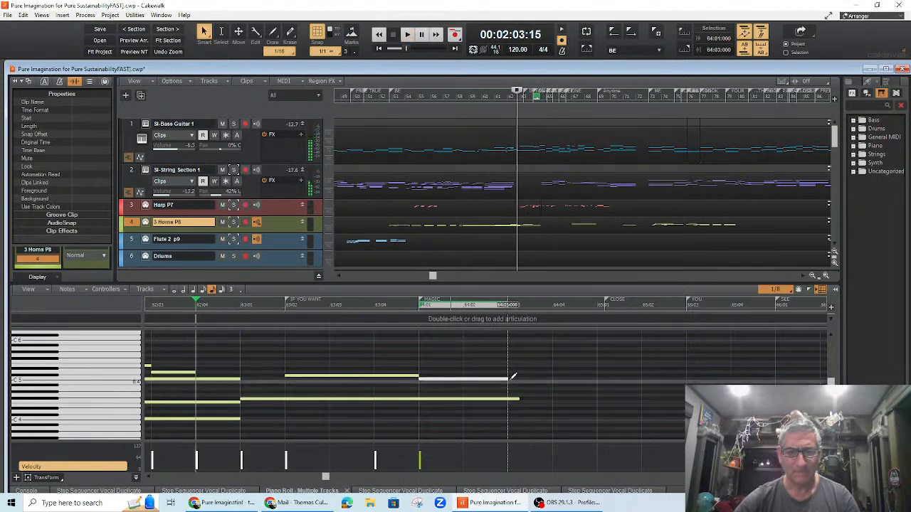
Step: Draw a note from bar 64 beat 3 to bar 65 and play from bar 63 beat 4
{"action": "mouse_move", "coordinate": [516, 399]}
{"action": "left_mouse_down"}
{"action": "mouse_move", "coordinate": [507, 400]}
{"action": "mouse_move", "coordinate": [599, 389]}
{"action": "mouse_move", "coordinate": [554, 386]}
{"action": "left_mouse_up"}
{"action": "left_click", "coordinate": [370, 304]}
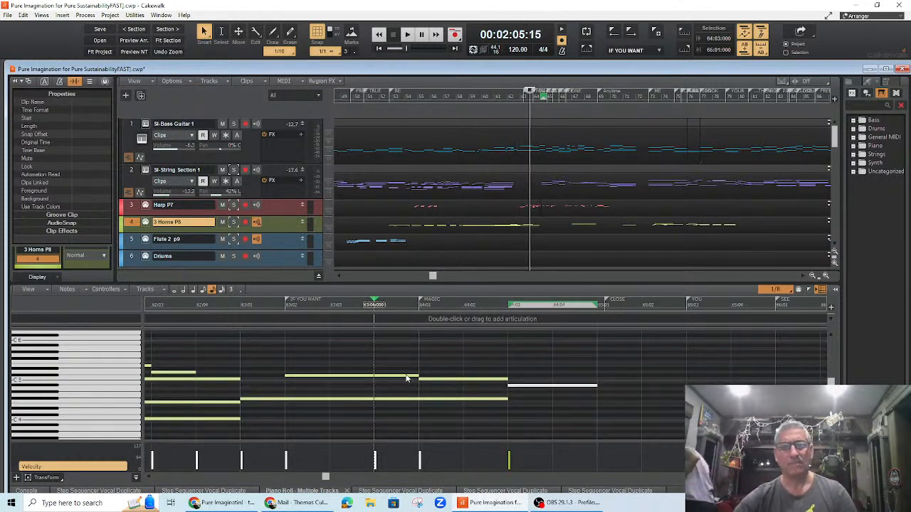
{"action": "key", "text": "space"}
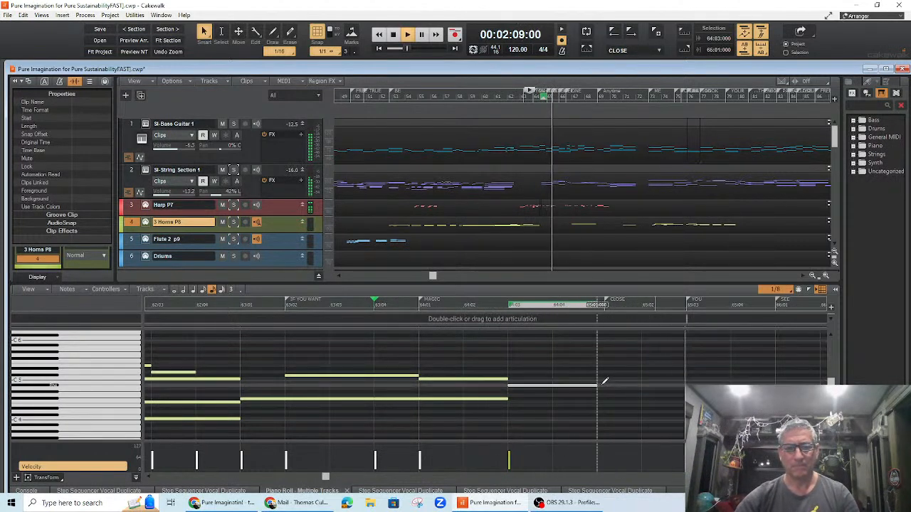
{"action": "key", "text": "space"}
Step: Lengthen the new note to bar 65 beat 2 and add a higher note through bar 65 beat 4
{"action": "left_click_drag", "start_coordinate": [599, 390], "coordinate": [642, 389]}
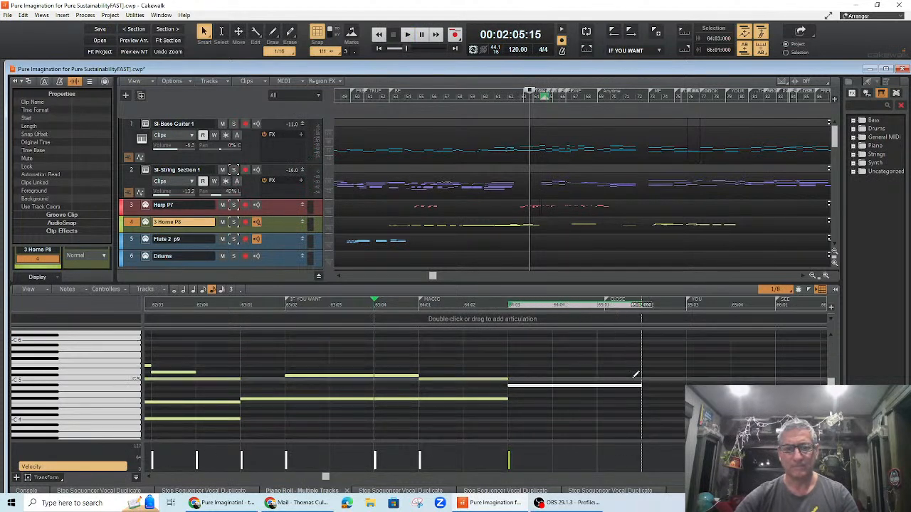
{"action": "left_click_drag", "start_coordinate": [644, 371], "coordinate": [730, 372]}
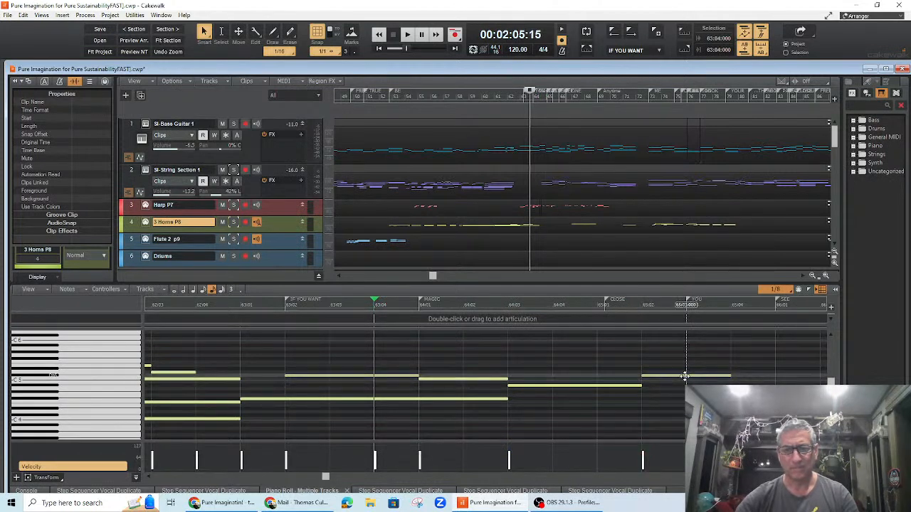
{"action": "left_click", "coordinate": [683, 377]}
{"action": "left_click_drag", "start_coordinate": [683, 379], "coordinate": [683, 380]}
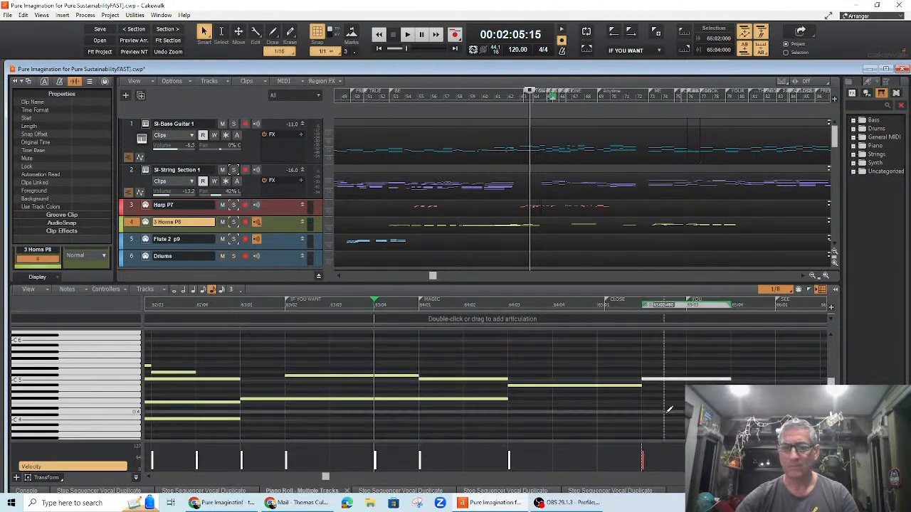
Step: Add a short low note at bar 64 beat 4 and play from bar 62 beat 4
{"action": "left_click", "coordinate": [556, 434]}
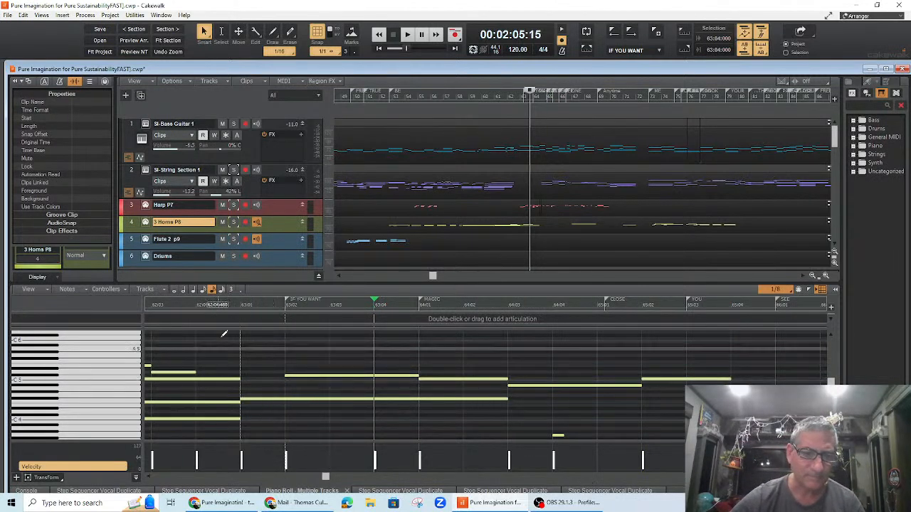
{"action": "left_click", "coordinate": [193, 305]}
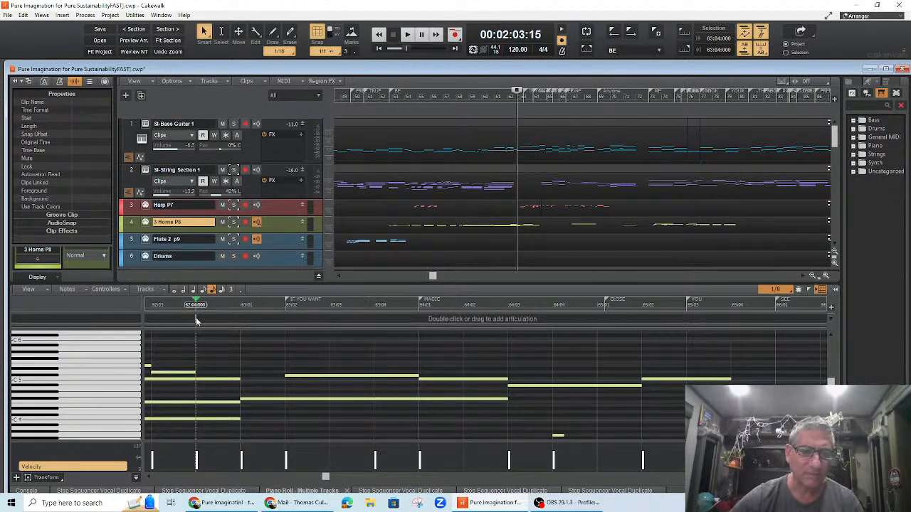
{"action": "key", "text": "space"}
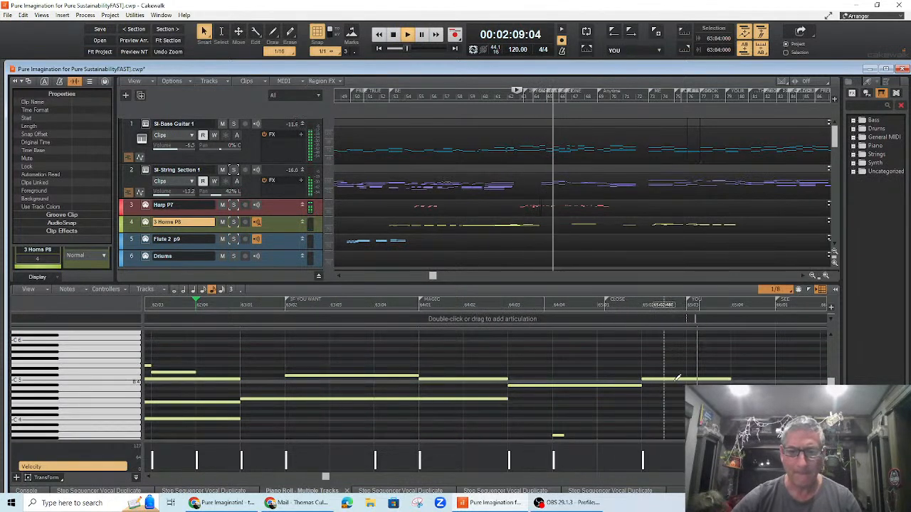
{"action": "key", "text": "space"}
Step: Move the higher note to start at bar 65 beat 3 at a higher pitch, extend the lower note to meet it, and play from bar 64
{"action": "left_click_drag", "start_coordinate": [680, 383], "coordinate": [714, 362]}
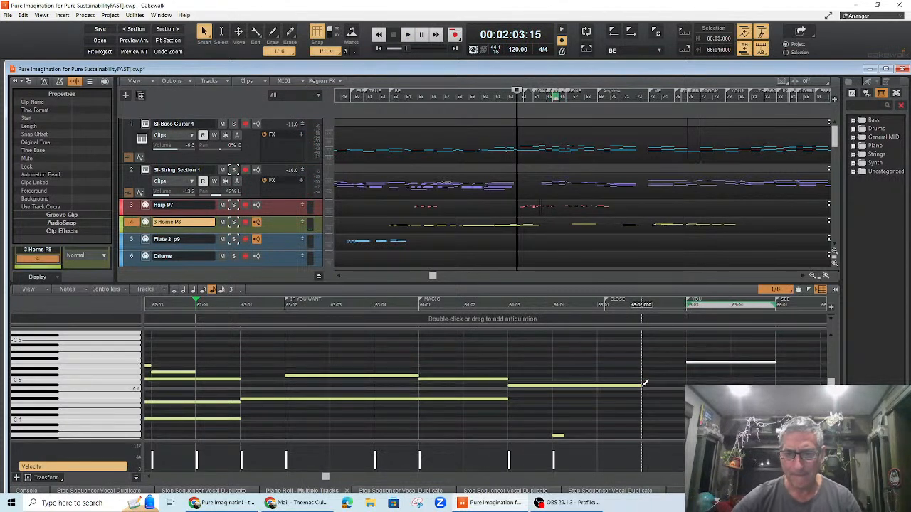
{"action": "left_click_drag", "start_coordinate": [641, 385], "coordinate": [686, 385]}
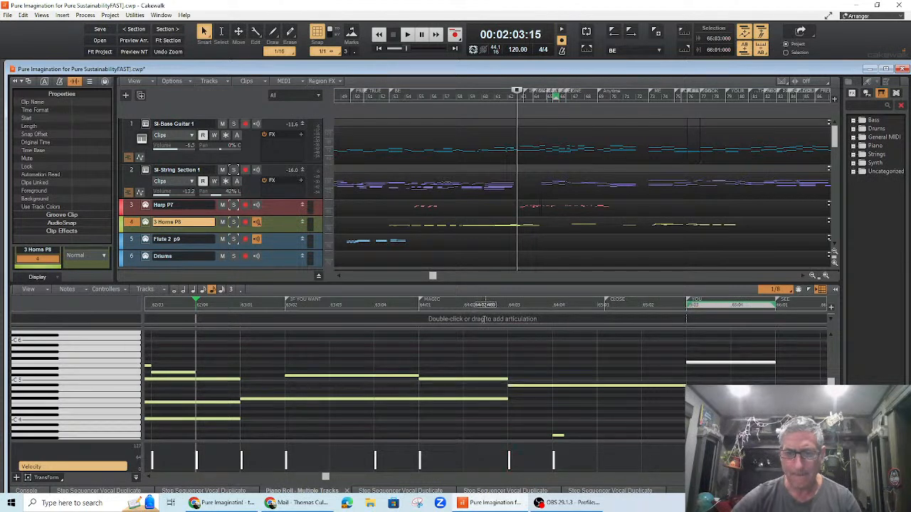
{"action": "left_click", "coordinate": [443, 305]}
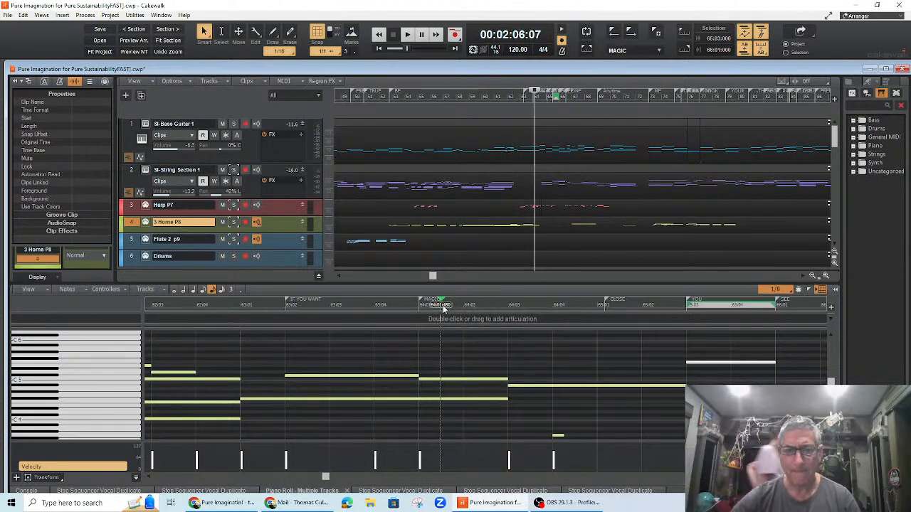
{"action": "key", "text": "space"}
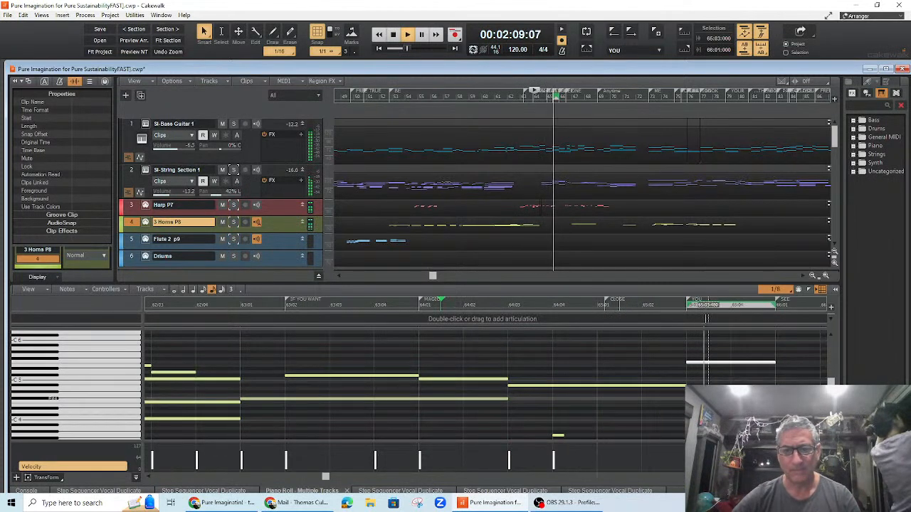
{"action": "key", "text": "space"}
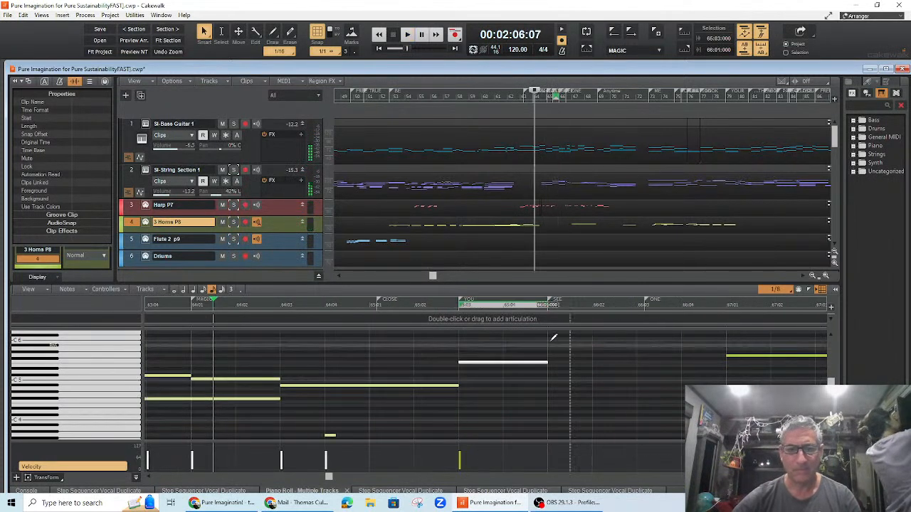
Step: Draw a high note from bar 66 to bar 66 beat 4 and play the passage
{"action": "left_click_drag", "start_coordinate": [553, 345], "coordinate": [683, 350]}
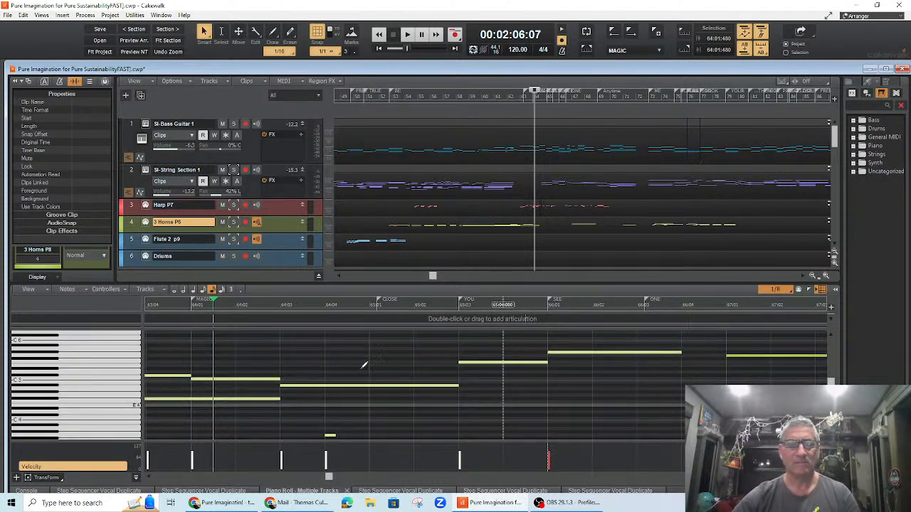
{"action": "key", "text": "space"}
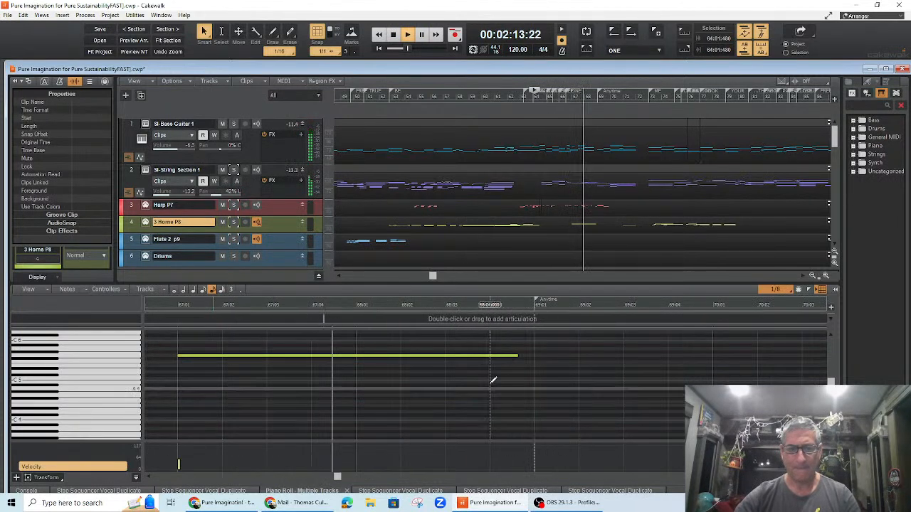
{"action": "key", "text": "space"}
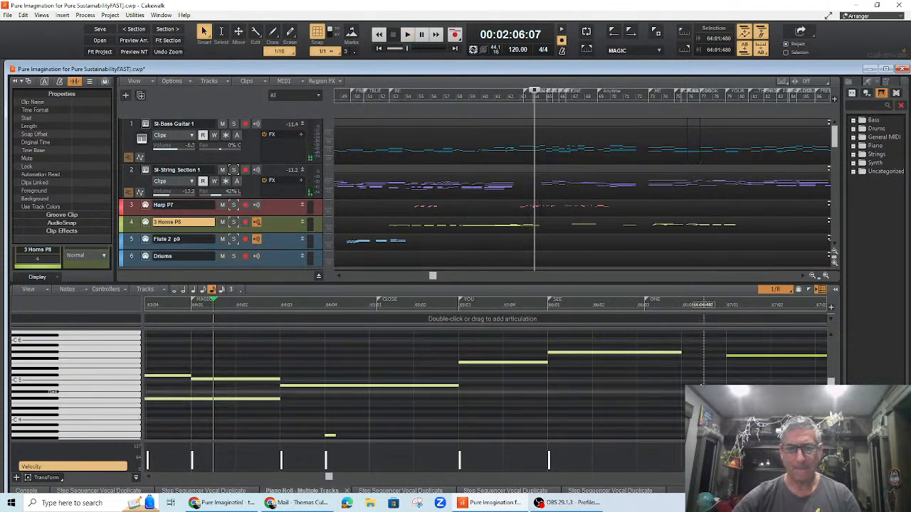
Step: Scroll to bar 67 and play the held high note passage
{"action": "mouse_move", "coordinate": [331, 478]}
{"action": "left_mouse_down"}
{"action": "mouse_move", "coordinate": [342, 482]}
{"action": "mouse_move", "coordinate": [335, 479]}
{"action": "left_mouse_up"}
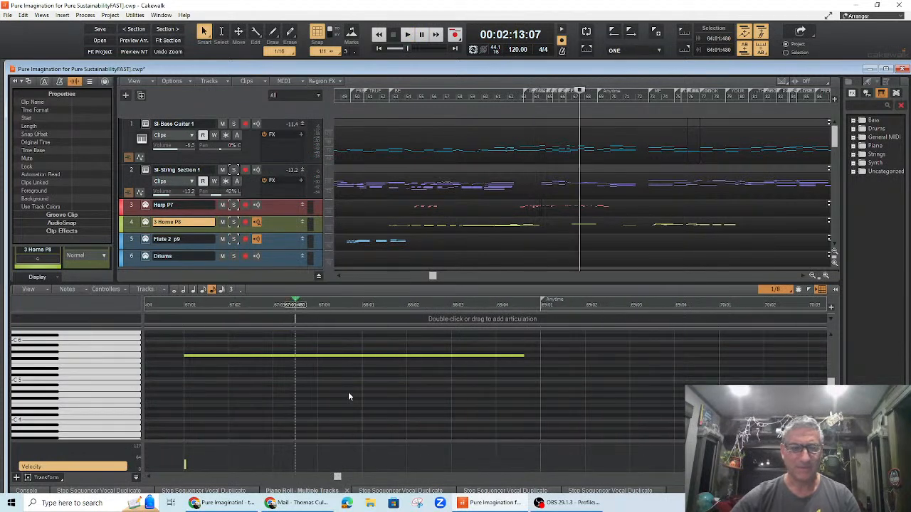
{"action": "key", "text": "space"}
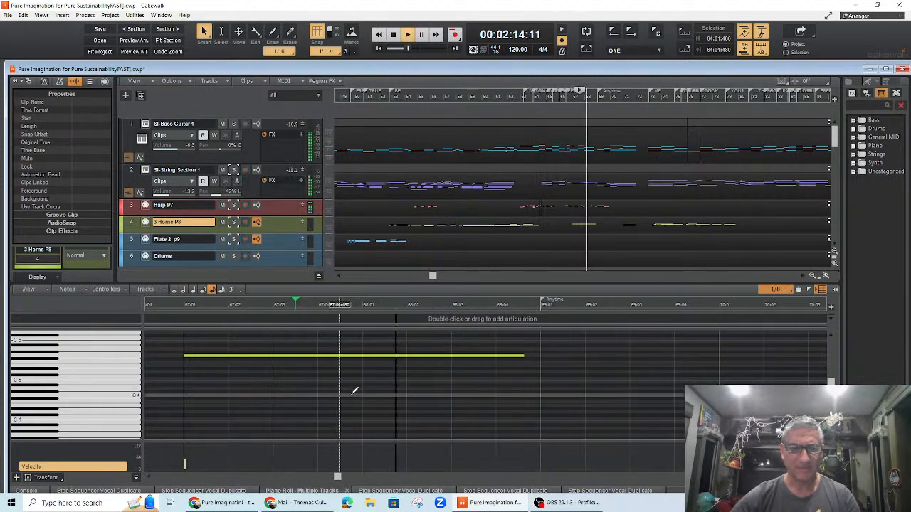
{"action": "key", "text": "space"}
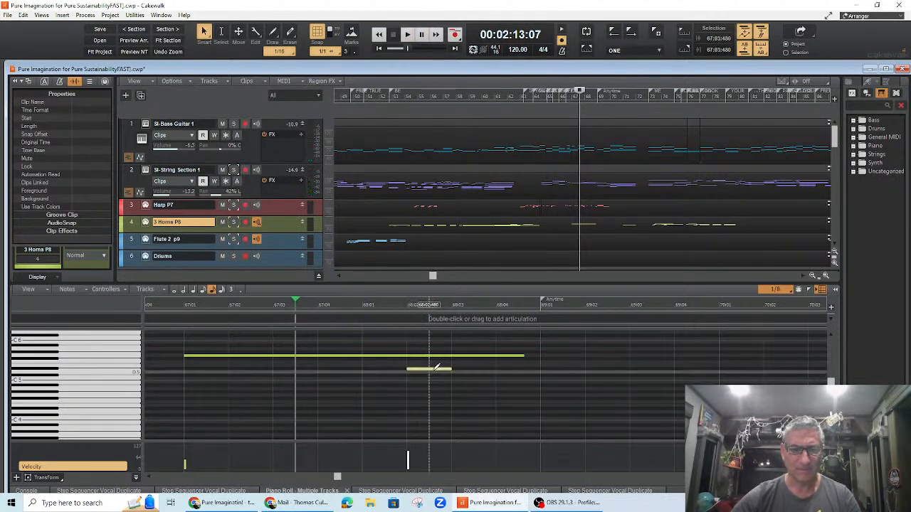
Step: Add short horn notes on bar 68 beats 2, 3 and 4 below the held note, and play from bar 67 beat 2
{"action": "left_click_drag", "start_coordinate": [425, 369], "coordinate": [426, 363]}
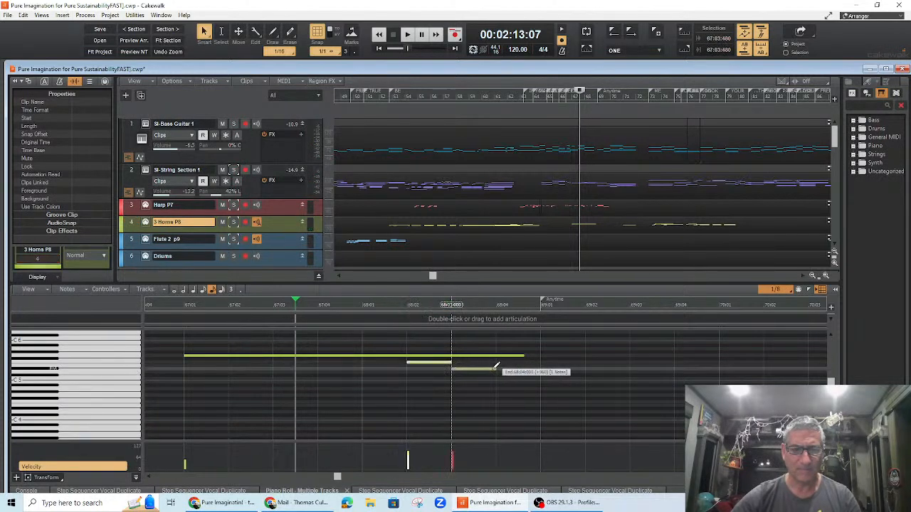
{"action": "left_click_drag", "start_coordinate": [474, 369], "coordinate": [496, 355]}
{"action": "left_click", "coordinate": [233, 307]}
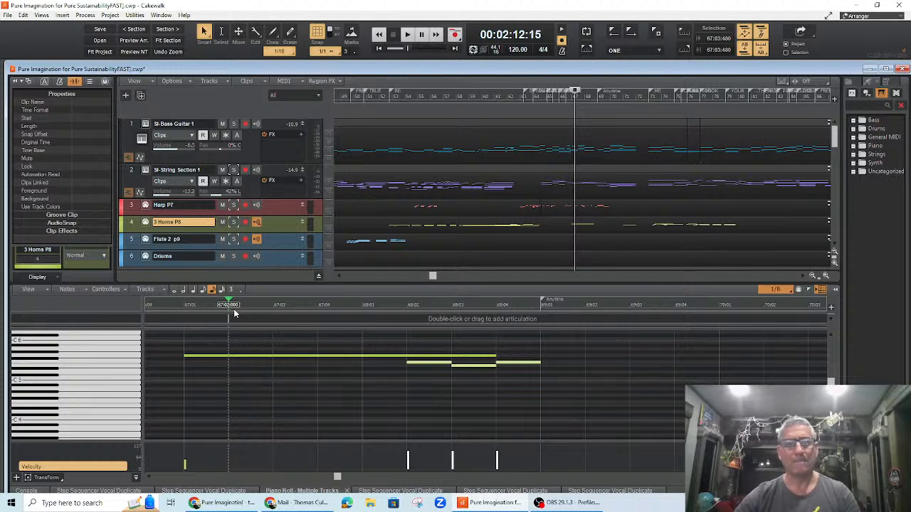
{"action": "key", "text": "space"}
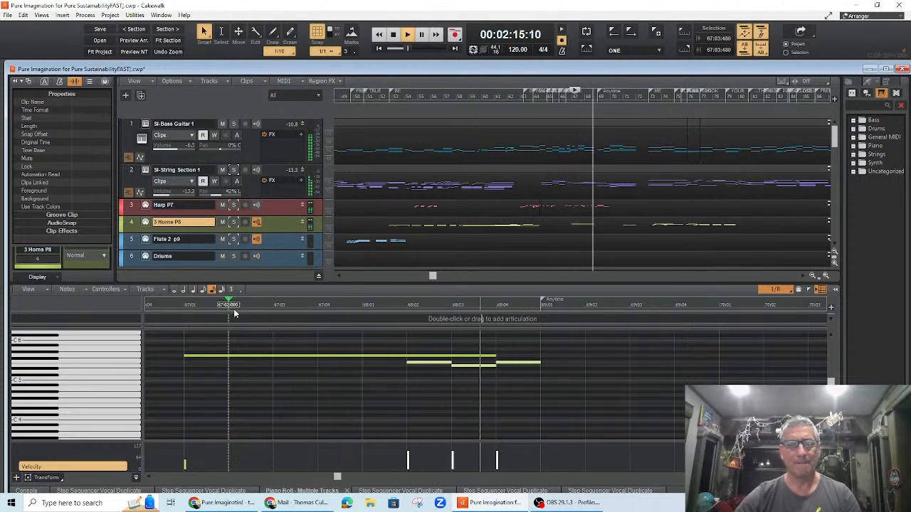
{"action": "key", "text": "space"}
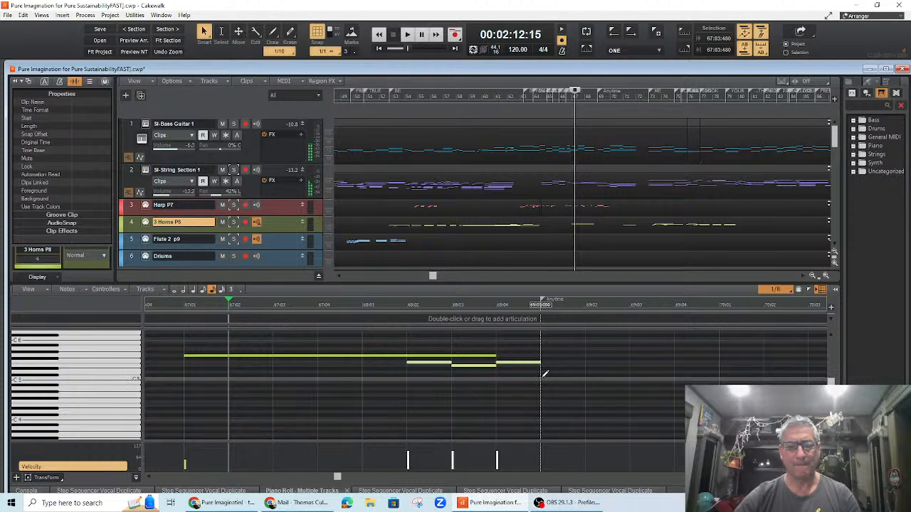
Step: Add a lower note from bar 69 to beat 3 and play it
{"action": "left_click_drag", "start_coordinate": [629, 378], "coordinate": [631, 368]}
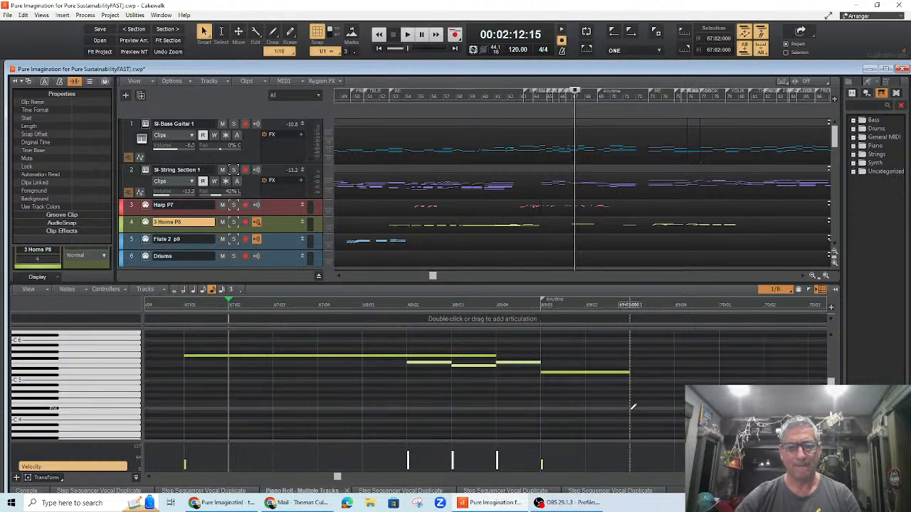
{"action": "key", "text": "space"}
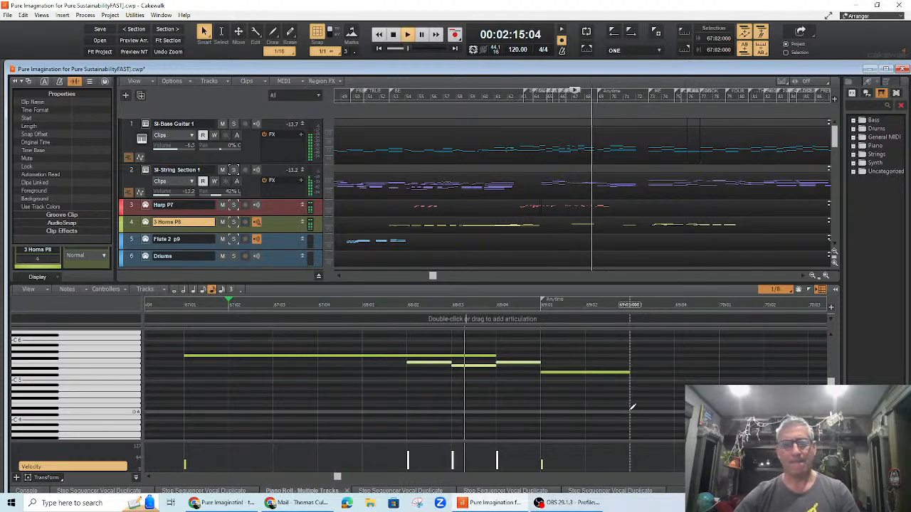
Step: Add a one-beat horn note on bar 69 beat 3 and play the passage
{"action": "key", "text": "space"}
{"action": "left_click", "coordinate": [643, 374]}
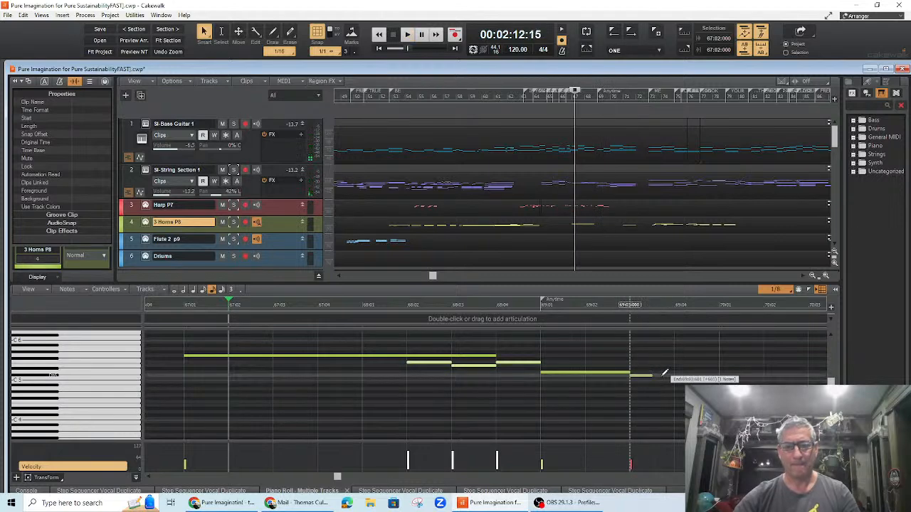
{"action": "left_click_drag", "start_coordinate": [678, 372], "coordinate": [682, 394]}
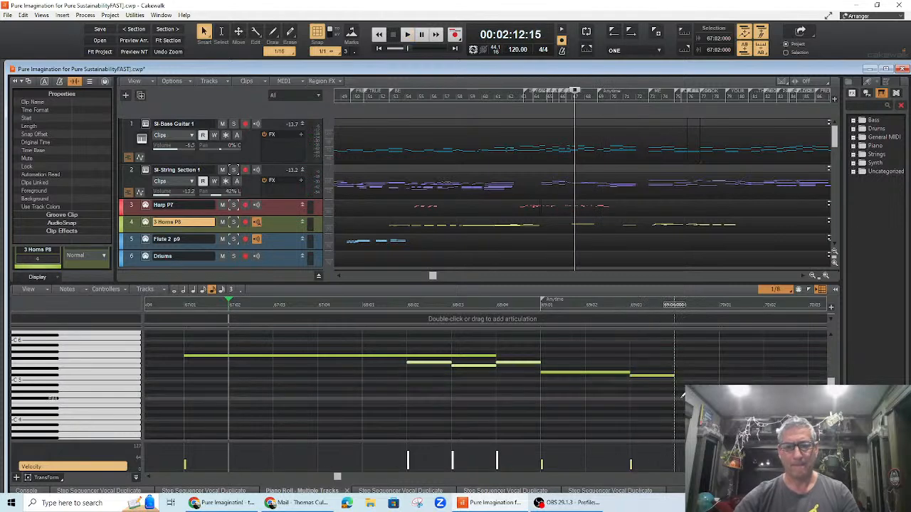
{"action": "key", "text": "space"}
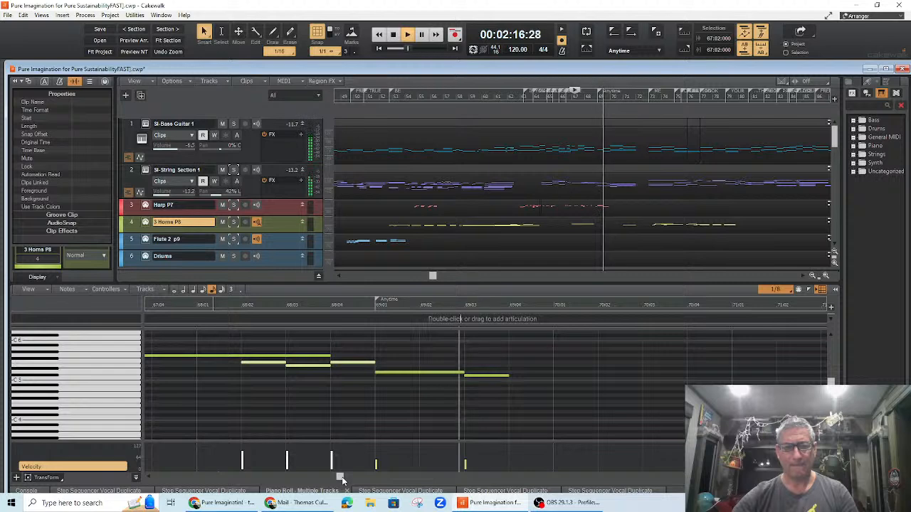
{"action": "key", "text": "space"}
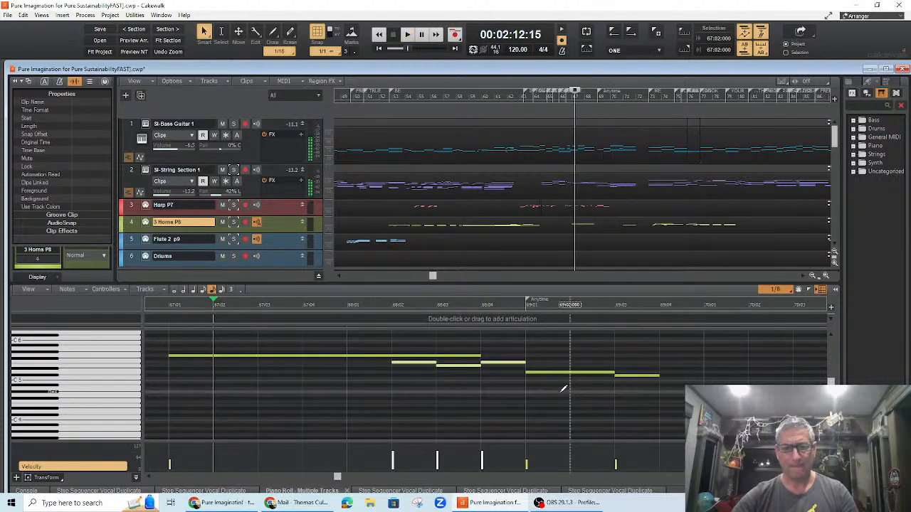
Step: Scroll to bar 70, draw a lower horn note from bar 70 to bar 70 beat 4, and play it
{"action": "left_click_drag", "start_coordinate": [340, 479], "coordinate": [343, 479]}
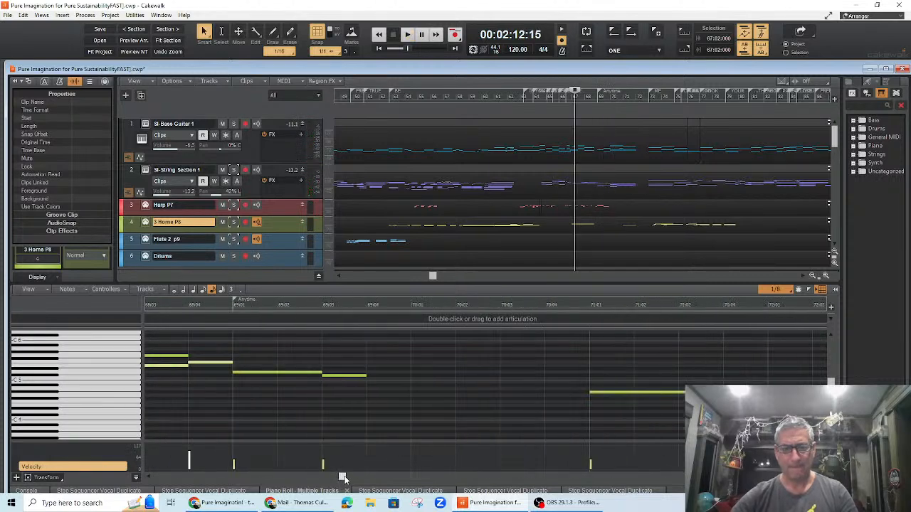
{"action": "mouse_move", "coordinate": [411, 396]}
{"action": "left_mouse_down"}
{"action": "mouse_move", "coordinate": [514, 394]}
{"action": "mouse_move", "coordinate": [529, 375]}
{"action": "left_mouse_up"}
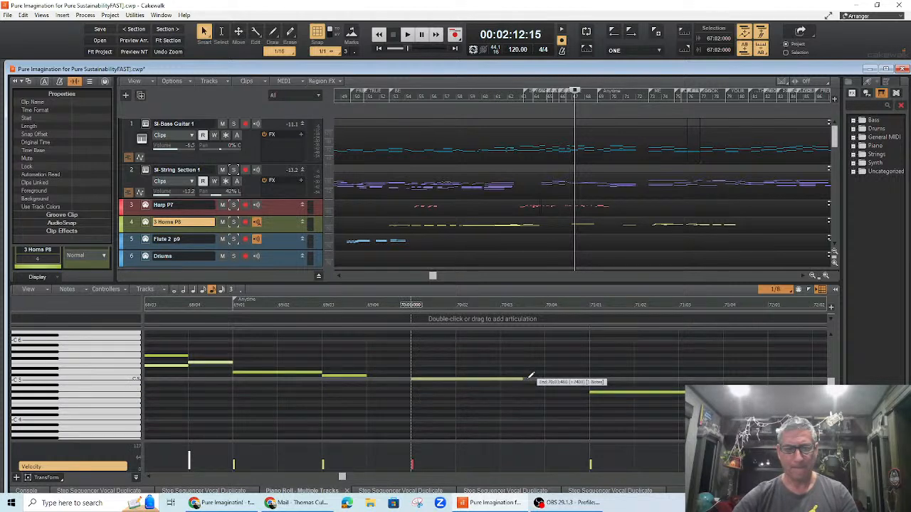
{"action": "left_click_drag", "start_coordinate": [530, 375], "coordinate": [544, 380]}
{"action": "key", "text": "space"}
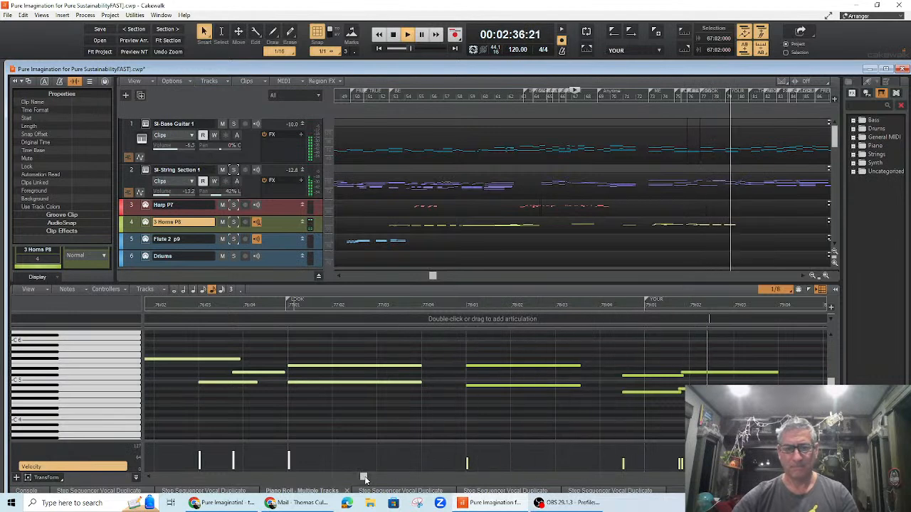
{"action": "key", "text": "space"}
Step: Scroll ahead and play the horn part from bar 76
{"action": "left_click_drag", "start_coordinate": [339, 482], "coordinate": [360, 486]}
{"action": "left_click", "coordinate": [486, 306]}
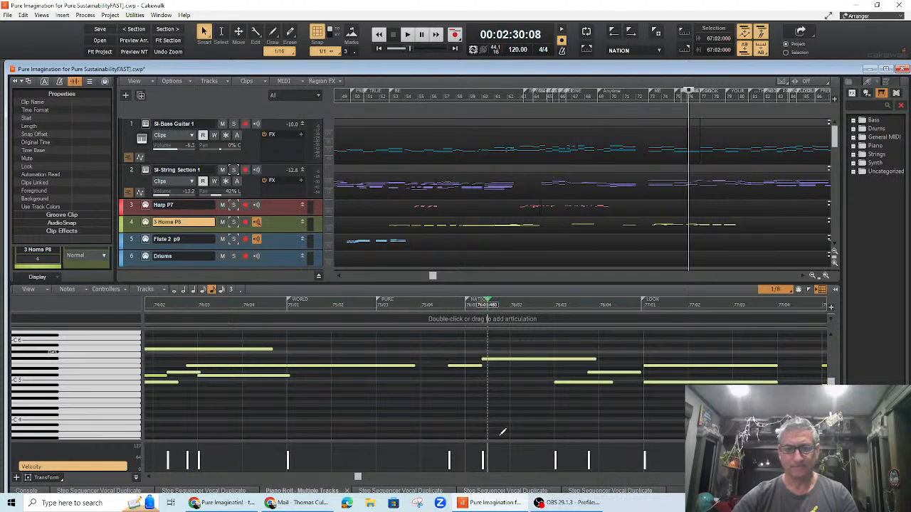
{"action": "key", "text": "space"}
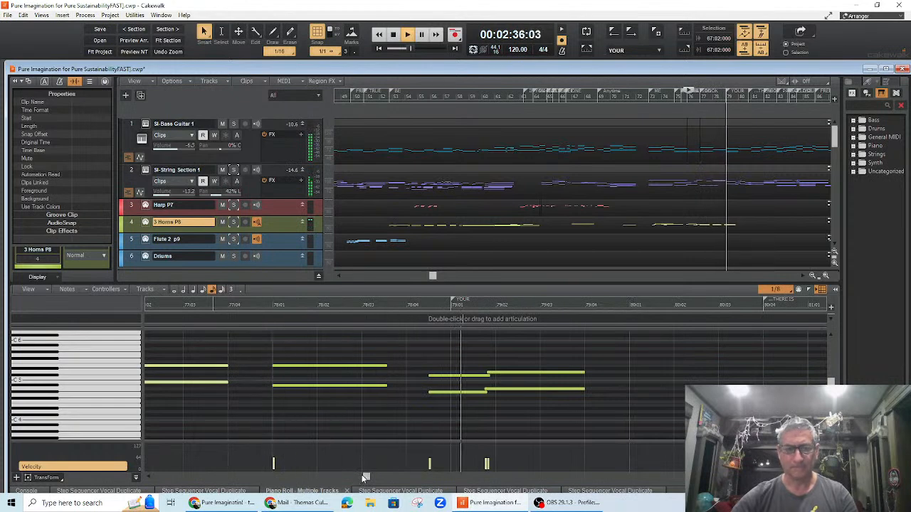
{"action": "key", "text": "space"}
Step: Reshape the horn notes at bar 79 and add a lower held note from bar 79 beat 2, playing from bar 78 beat 4
{"action": "left_click_drag", "start_coordinate": [362, 482], "coordinate": [366, 478]}
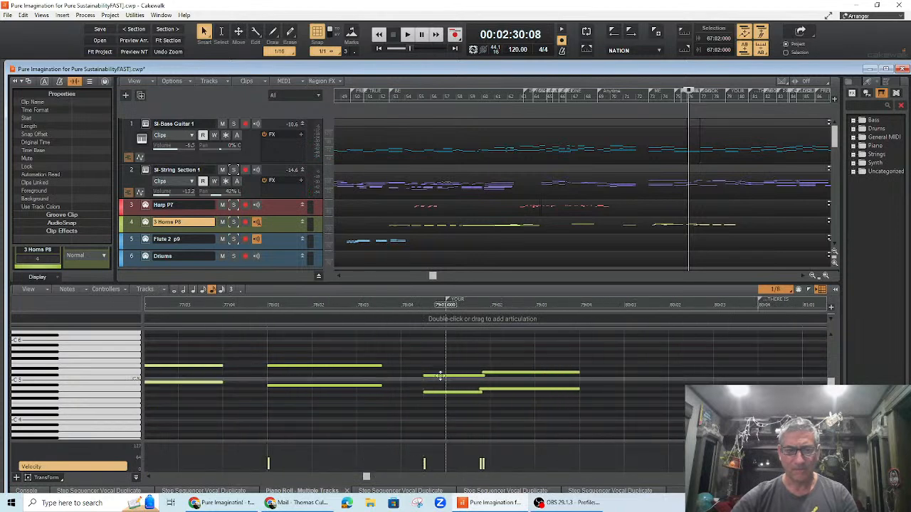
{"action": "left_click_drag", "start_coordinate": [445, 381], "coordinate": [469, 392]}
{"action": "left_click_drag", "start_coordinate": [522, 376], "coordinate": [532, 394]}
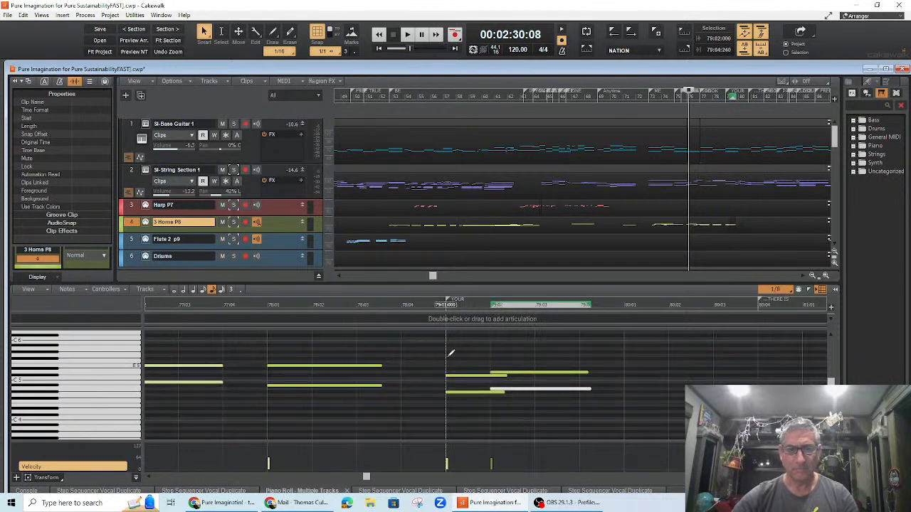
{"action": "left_click", "coordinate": [423, 306]}
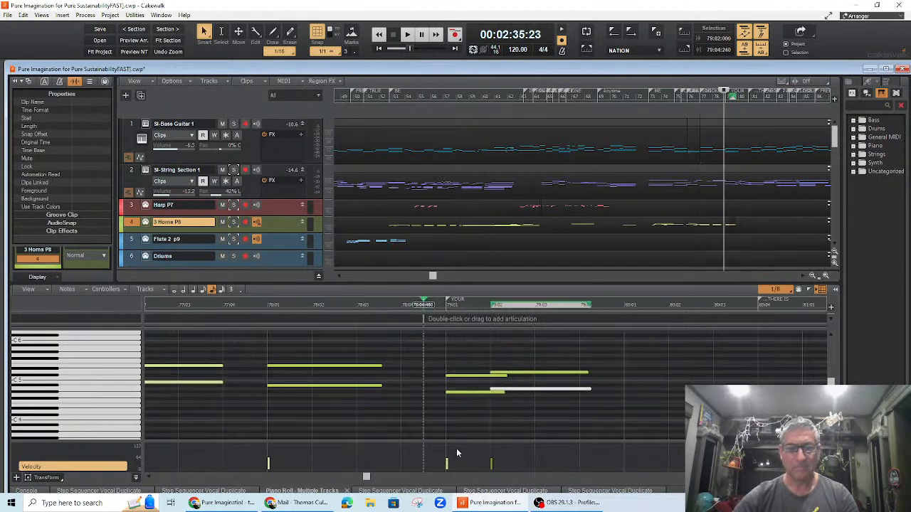
{"action": "key", "text": "space"}
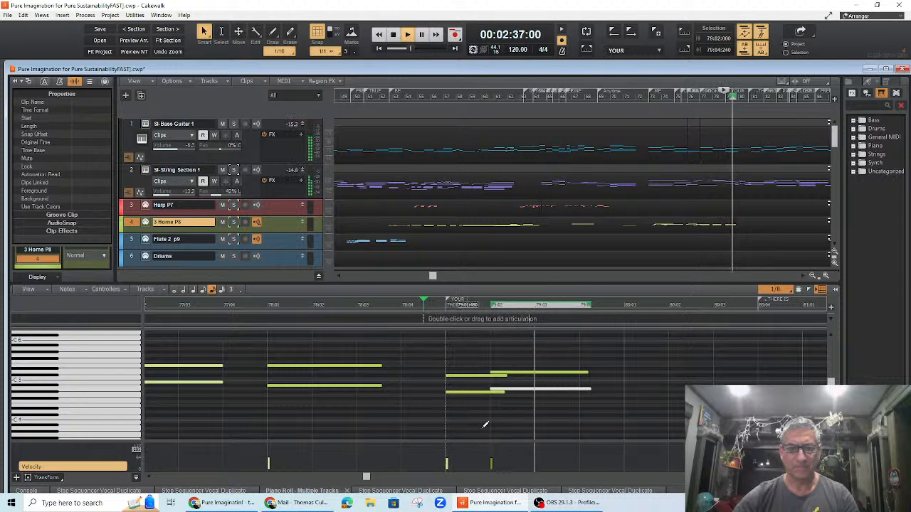
{"action": "key", "text": "space"}
Step: Extend both harmony notes from bar 79 beat 2 to bar 80 and play from bar 78
{"action": "left_click_drag", "start_coordinate": [504, 374], "coordinate": [490, 392]}
{"action": "left_click_drag", "start_coordinate": [589, 370], "coordinate": [624, 390]}
{"action": "left_click", "coordinate": [588, 390]}
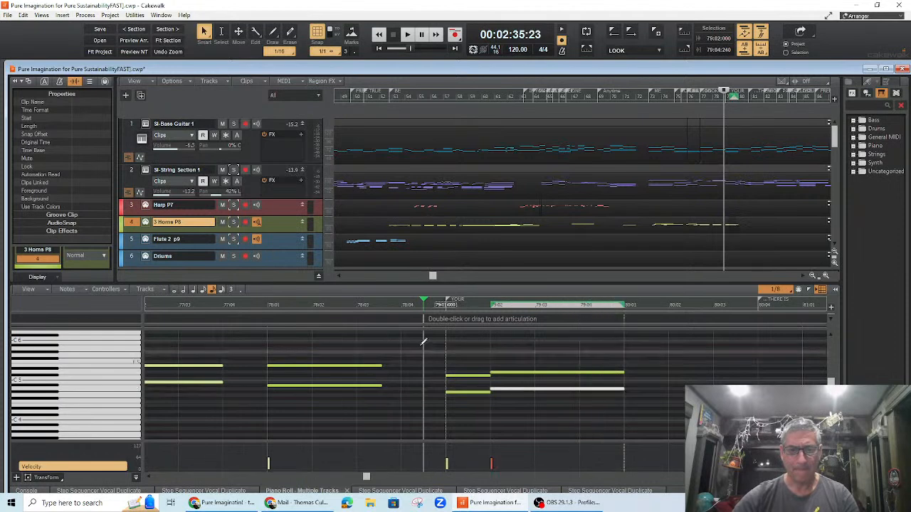
{"action": "left_click", "coordinate": [261, 306]}
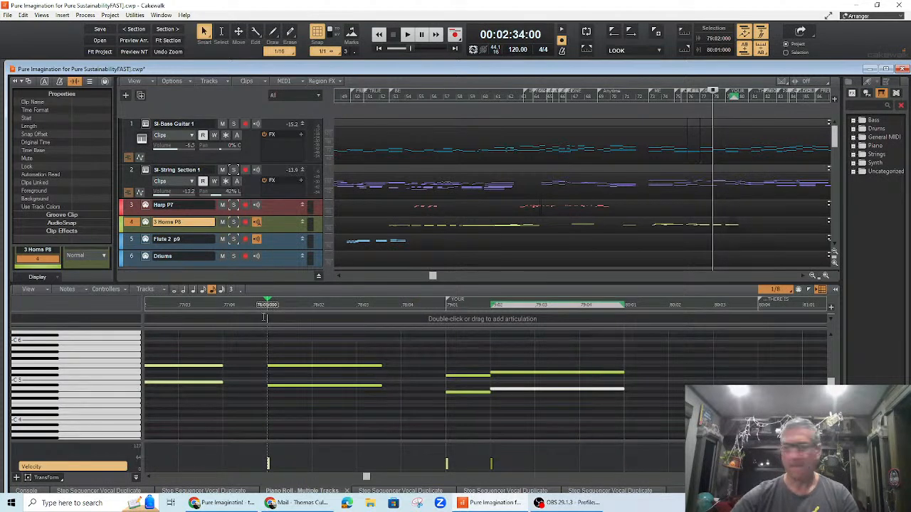
{"action": "key", "text": "space"}
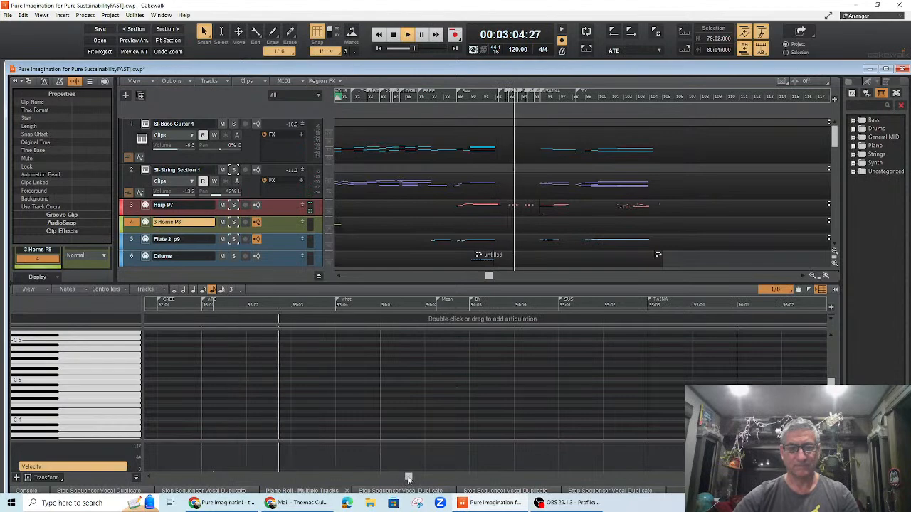
Step: Stop playback and save the project
{"action": "key", "text": "space"}
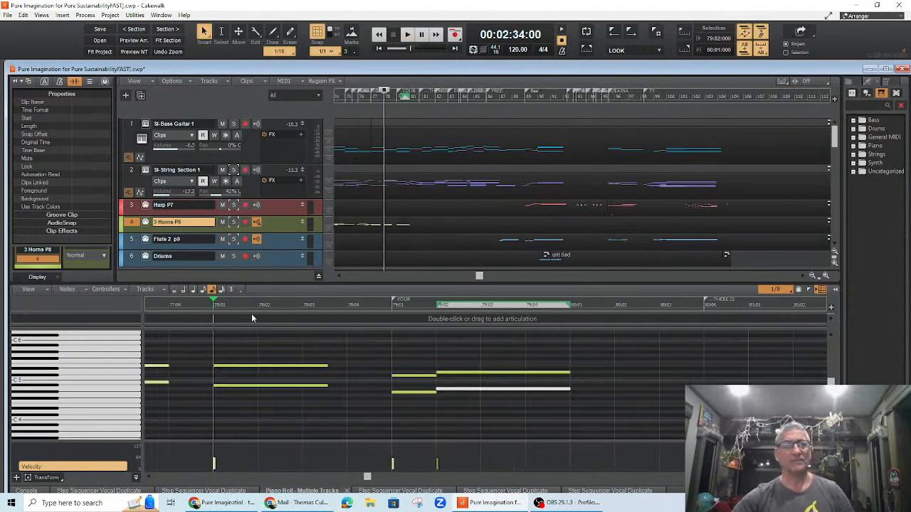
{"action": "left_click", "coordinate": [7, 15]}
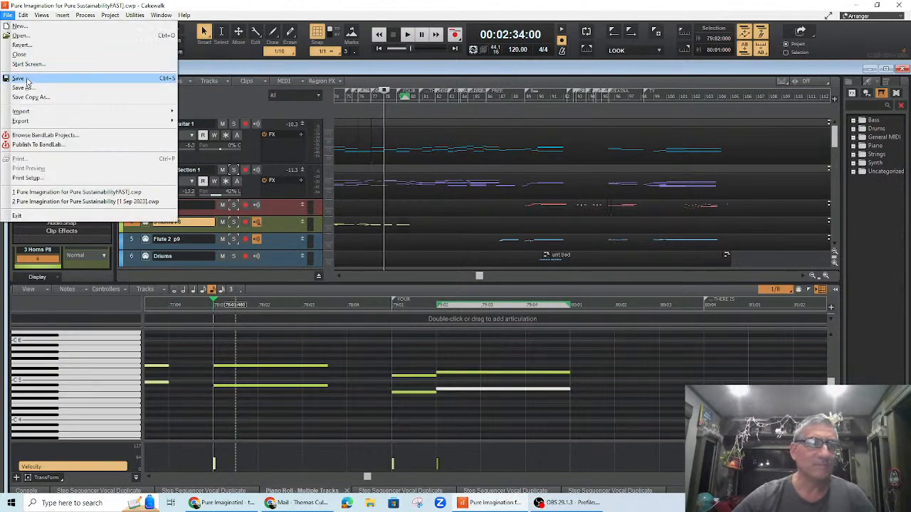
{"action": "left_click", "coordinate": [26, 79]}
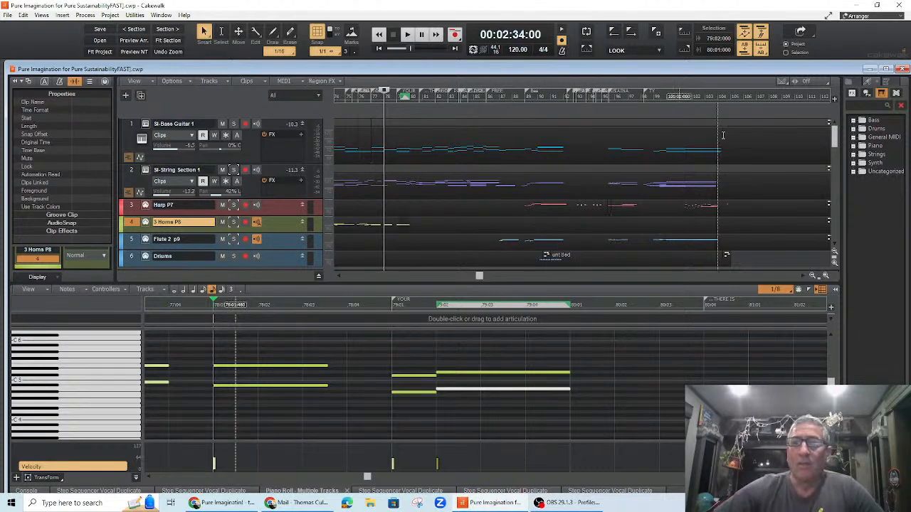
Step: Minimize the browser windows and clear the old Pure Imagination files off the desktop
{"action": "left_click", "coordinate": [877, 5]}
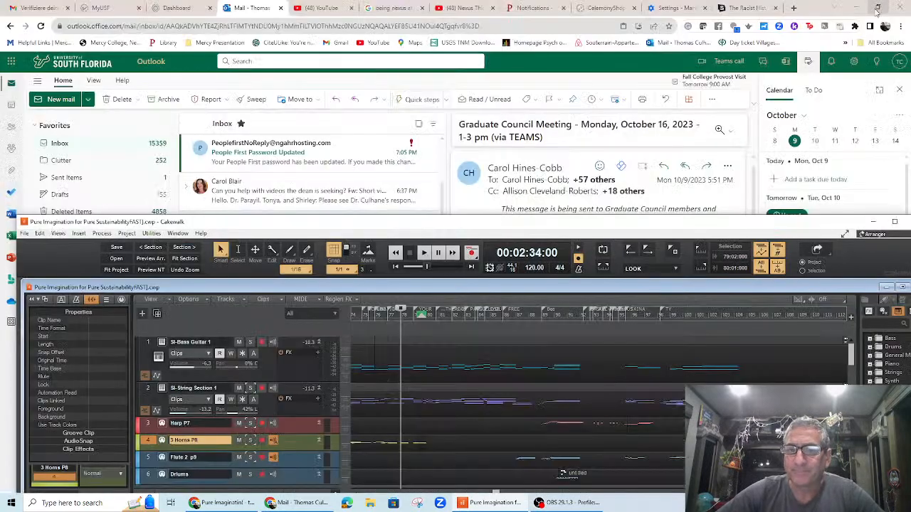
{"action": "left_click", "coordinate": [854, 8]}
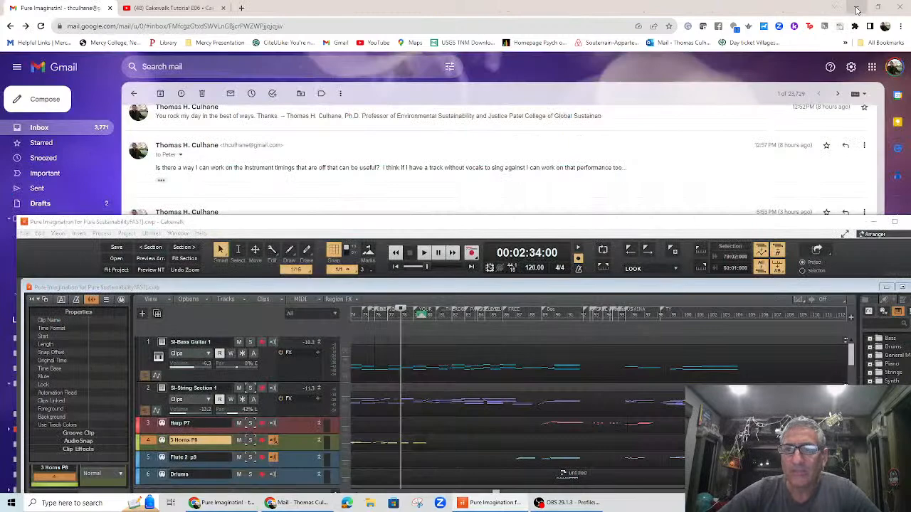
{"action": "left_click", "coordinate": [857, 9]}
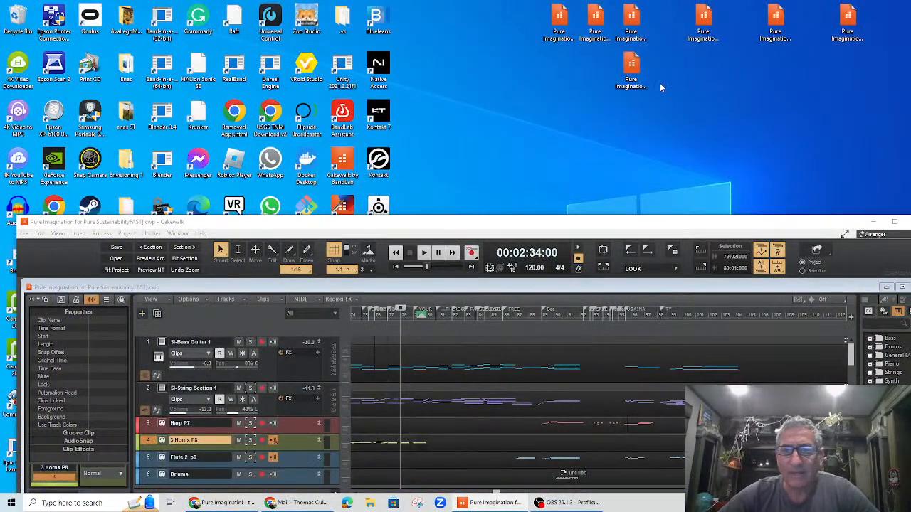
{"action": "left_click_drag", "start_coordinate": [526, 15], "coordinate": [661, 90]}
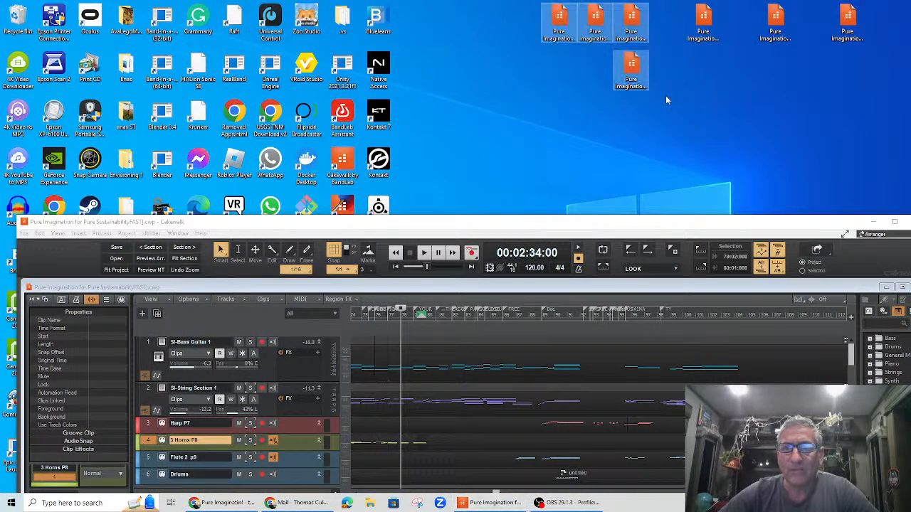
{"action": "left_click_drag", "start_coordinate": [512, 16], "coordinate": [880, 92]}
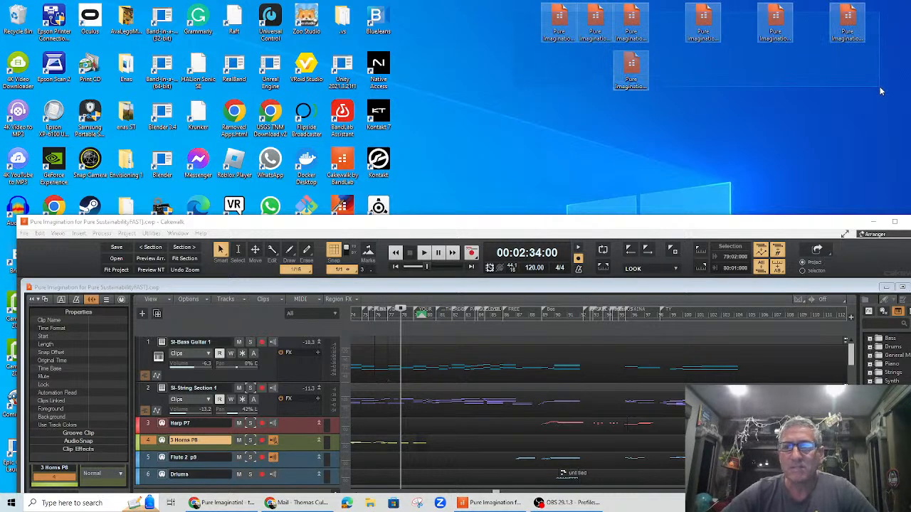
{"action": "left_click", "coordinate": [782, 90]}
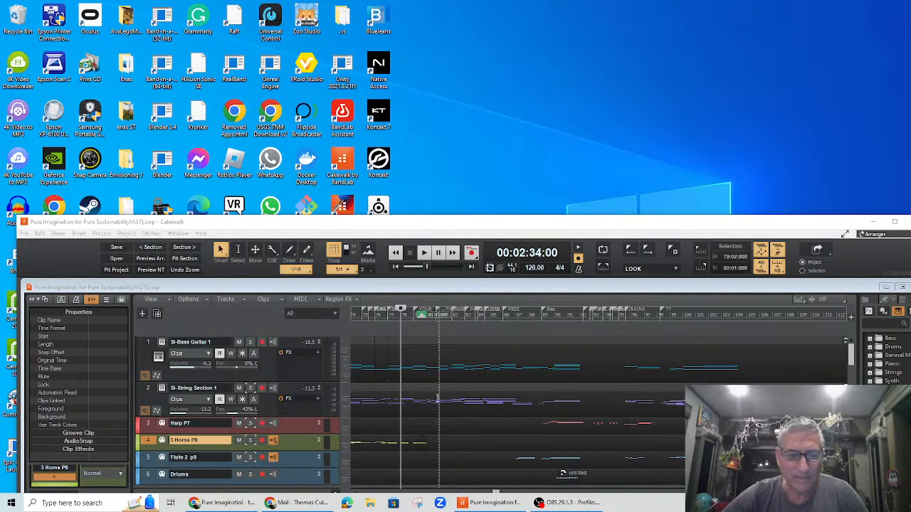
Step: Export the Piano TH P2 clip to the desktop as a MIDI file
{"action": "scroll", "coordinate": [438, 399], "scroll_direction": "down", "scroll_amount": 3}
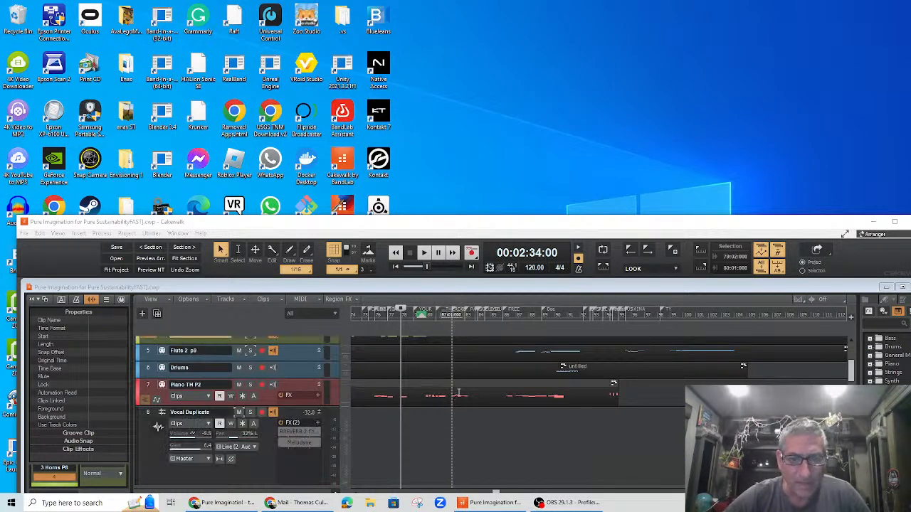
{"action": "left_click", "coordinate": [464, 384]}
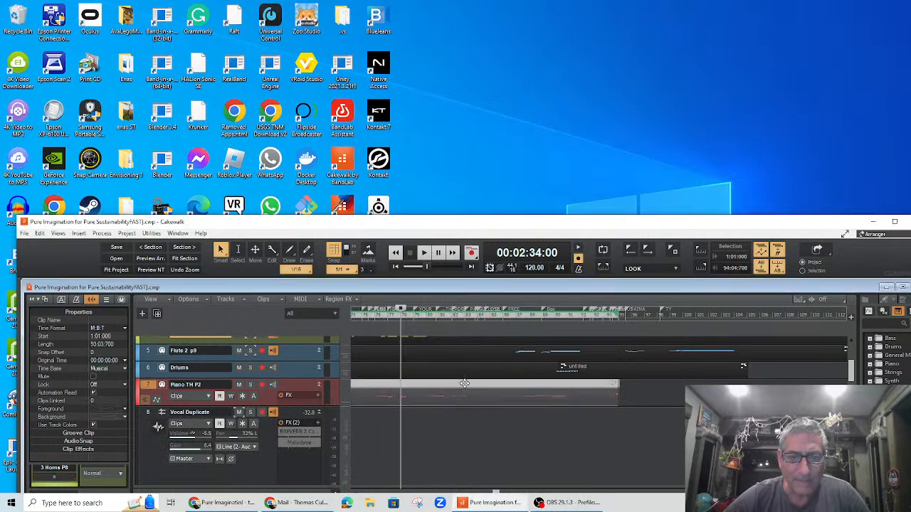
{"action": "left_click", "coordinate": [597, 125]}
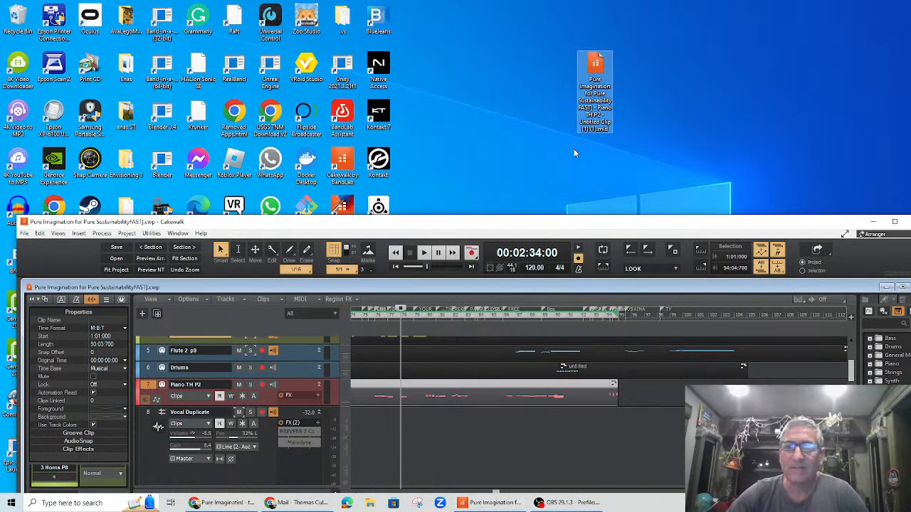
Step: Reposition the project window and save the project
{"action": "left_click_drag", "start_coordinate": [492, 223], "coordinate": [511, 239]}
{"action": "left_click", "coordinate": [42, 250]}
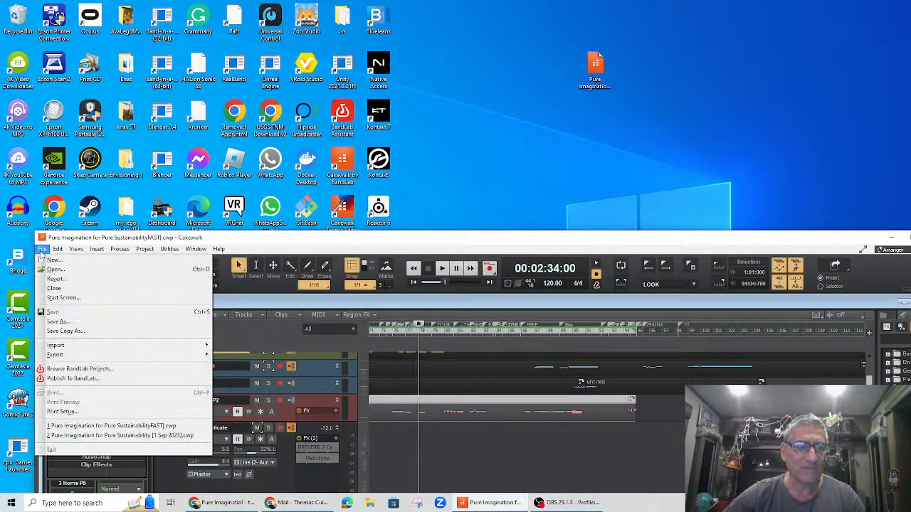
{"action": "left_click", "coordinate": [61, 313]}
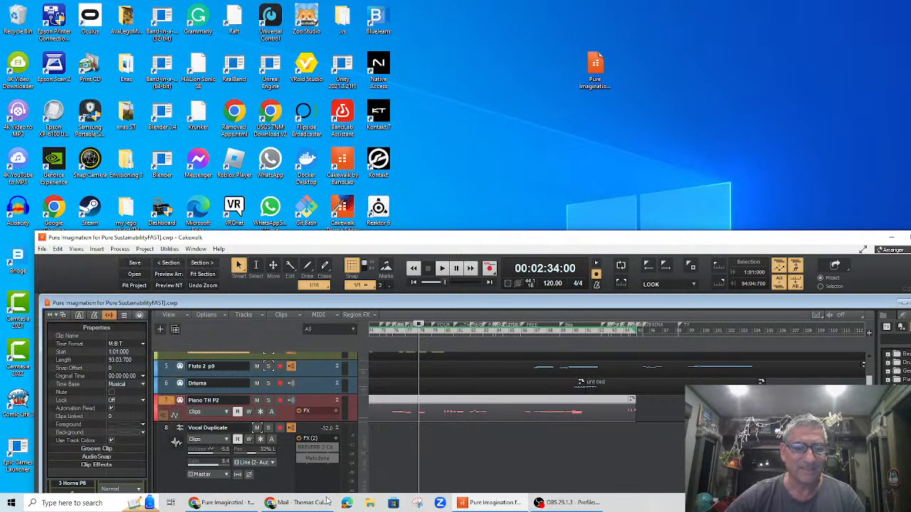
Step: Switch to Gmail and start a reply to the Pure Imagination e-mail thread, then return to Outlook
{"action": "left_click", "coordinate": [284, 503]}
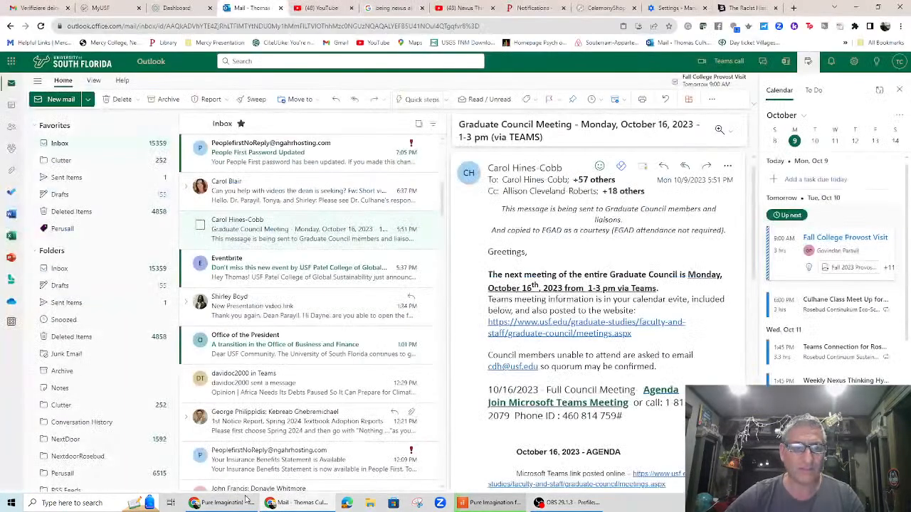
{"action": "left_click", "coordinate": [226, 503]}
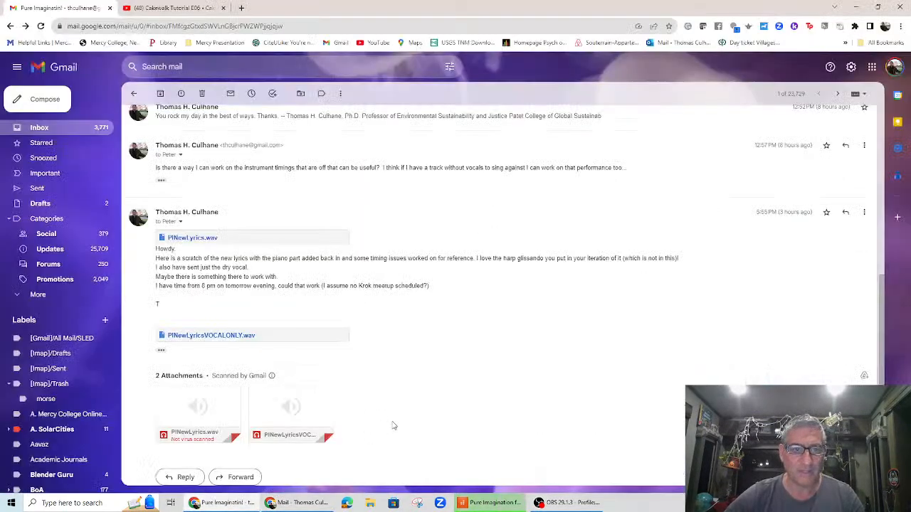
{"action": "scroll", "coordinate": [468, 359], "scroll_direction": "down", "scroll_amount": 1}
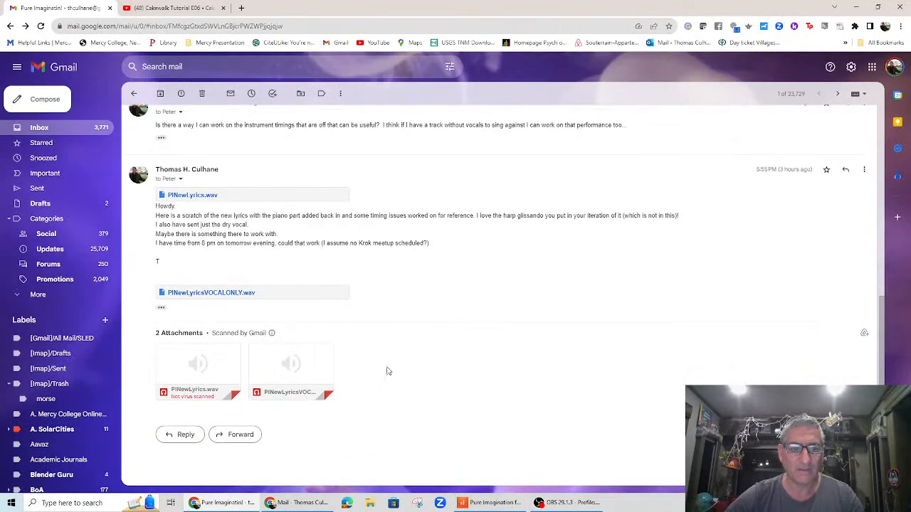
{"action": "left_click", "coordinate": [184, 435]}
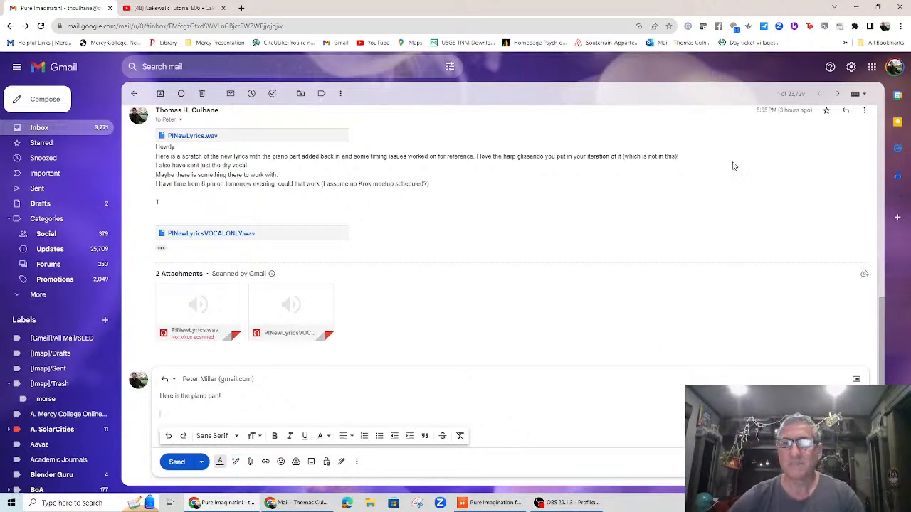
{"action": "left_click", "coordinate": [856, 9]}
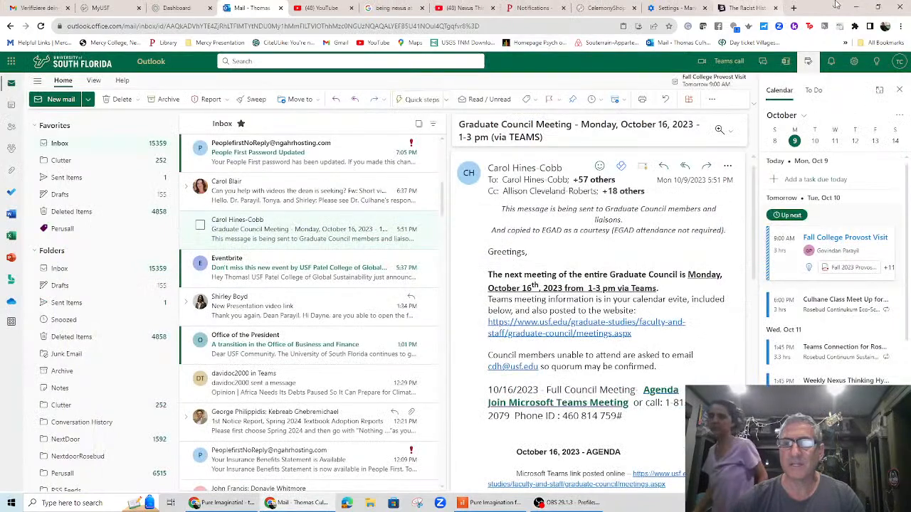
Step: Bring up the Gmail reply and attach the exported Pure Imagination MIDI file from the desktop to it
{"action": "left_click", "coordinate": [858, 9]}
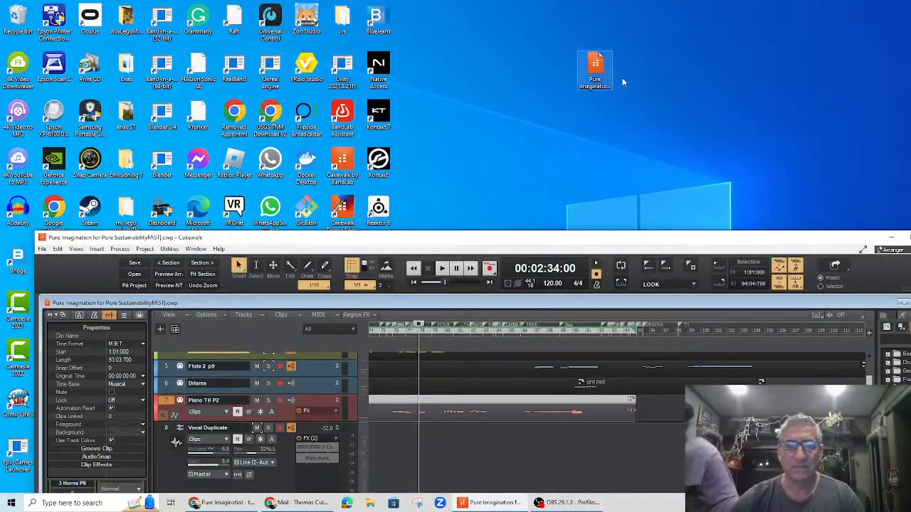
{"action": "left_click", "coordinate": [220, 503]}
{"action": "left_click_drag", "start_coordinate": [662, 10], "coordinate": [541, 133]}
{"action": "mouse_move", "coordinate": [596, 67]}
{"action": "left_mouse_down"}
{"action": "mouse_move", "coordinate": [452, 411]}
{"action": "mouse_move", "coordinate": [565, 364]}
{"action": "mouse_move", "coordinate": [575, 152]}
{"action": "mouse_move", "coordinate": [596, 77]}
{"action": "left_mouse_up"}
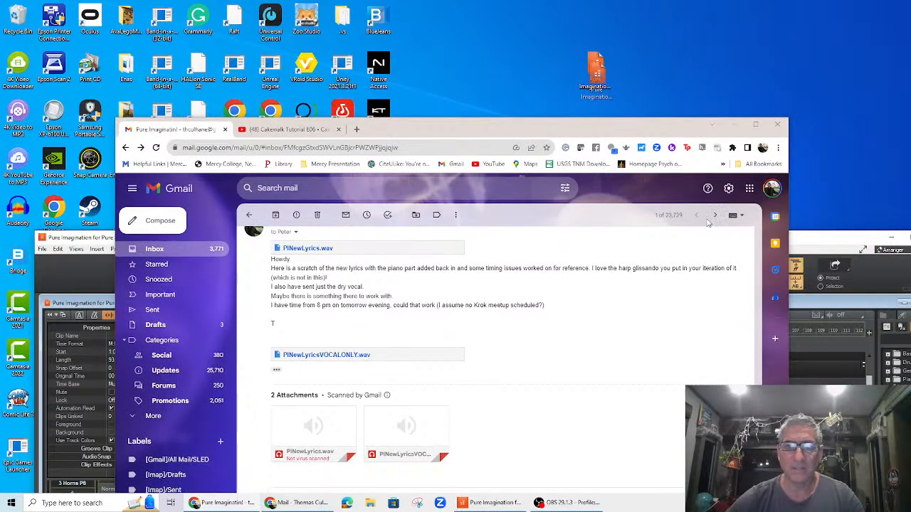
{"action": "scroll", "coordinate": [731, 336], "scroll_direction": "down", "scroll_amount": 1}
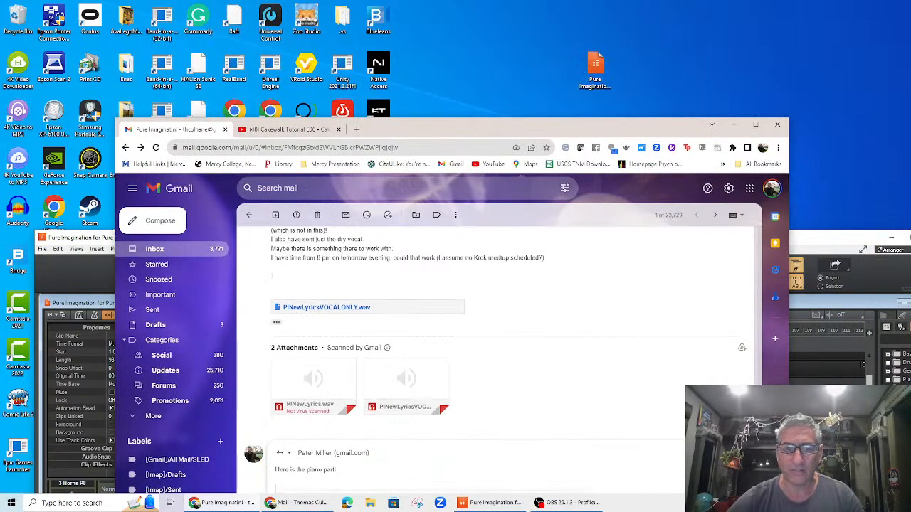
{"action": "left_click_drag", "start_coordinate": [597, 71], "coordinate": [393, 479]}
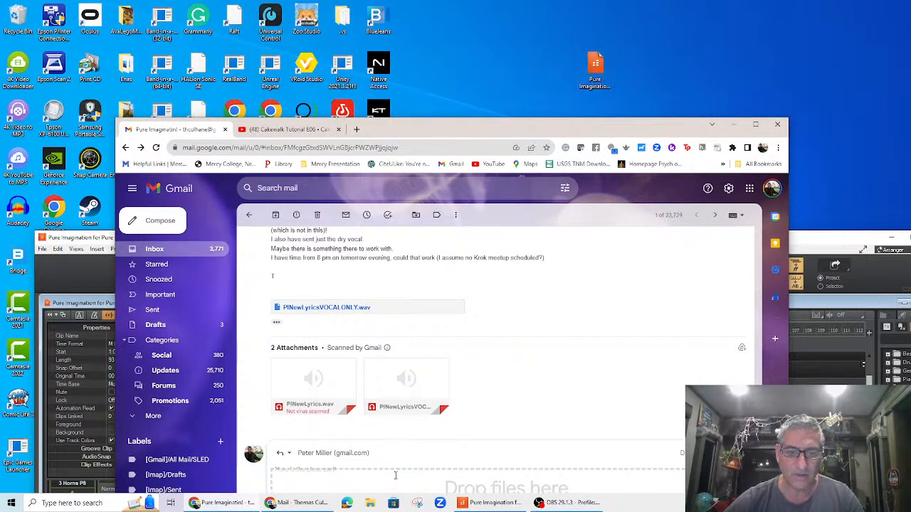
Step: Send the reply containing the piano part, then return to the maximized Cakewalk project window
{"action": "left_click_drag", "start_coordinate": [473, 143], "coordinate": [518, 73]}
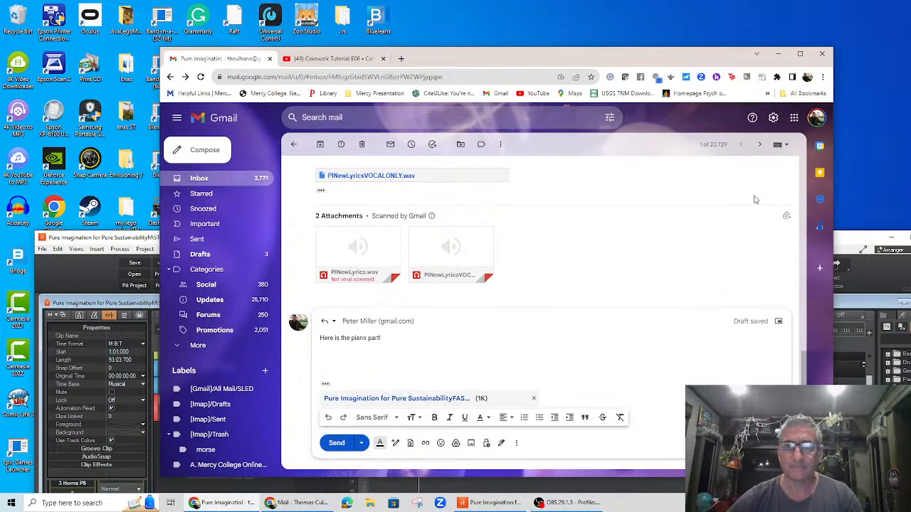
{"action": "left_click", "coordinate": [340, 444]}
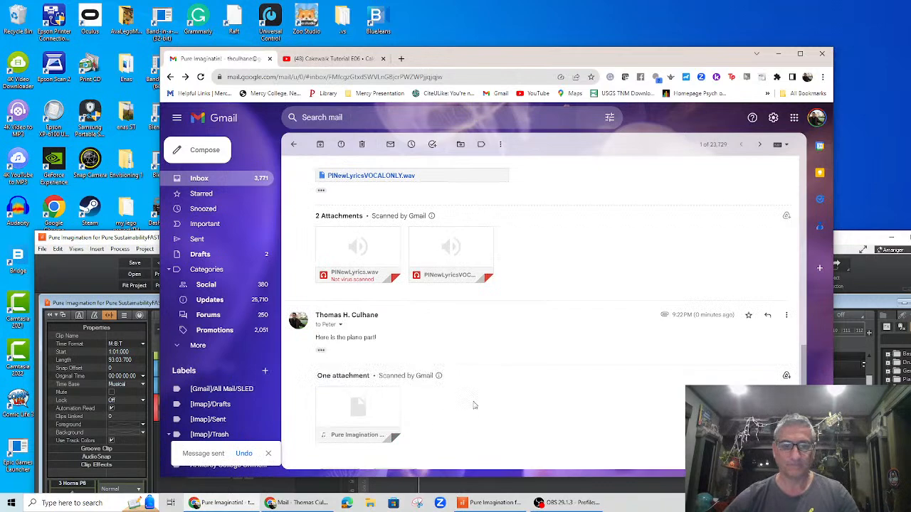
{"action": "left_click", "coordinate": [781, 55]}
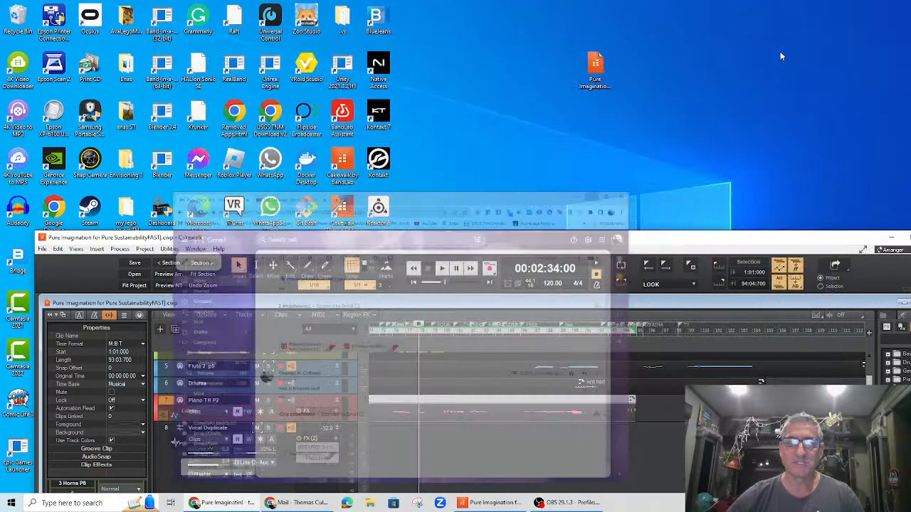
{"action": "double_click", "coordinate": [654, 243]}
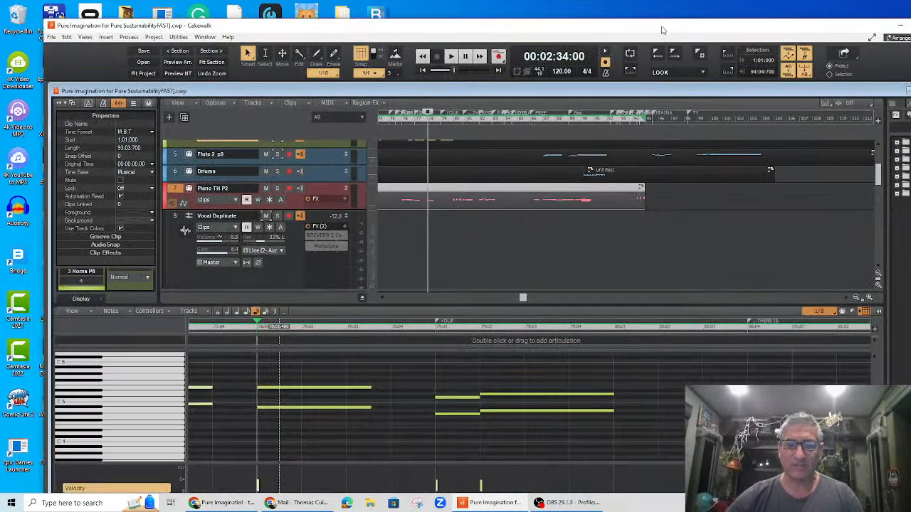